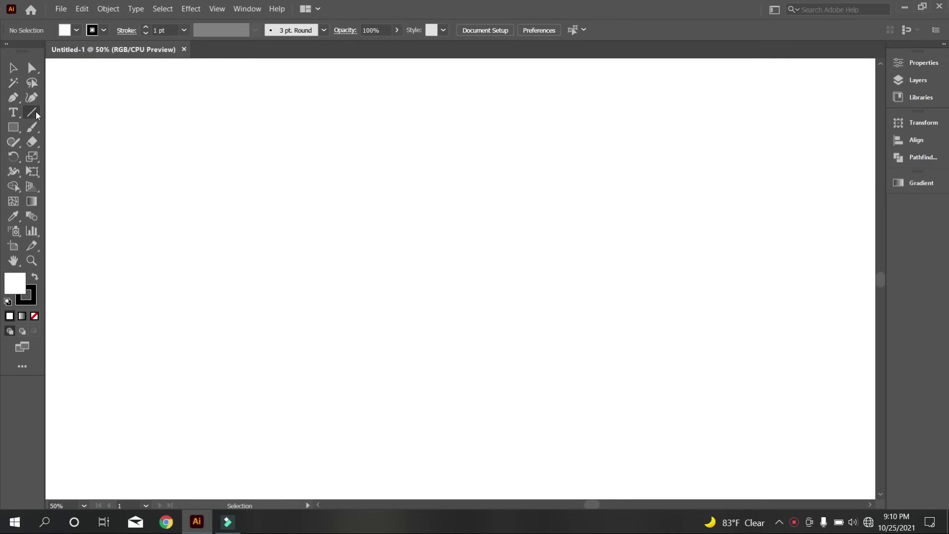
# - Draw a straight vertical line on the artboard and clear the selection
pyautogui.moveTo(325, 163); pyautogui.dragTo(325, 385)
pyautogui.click(13, 68)
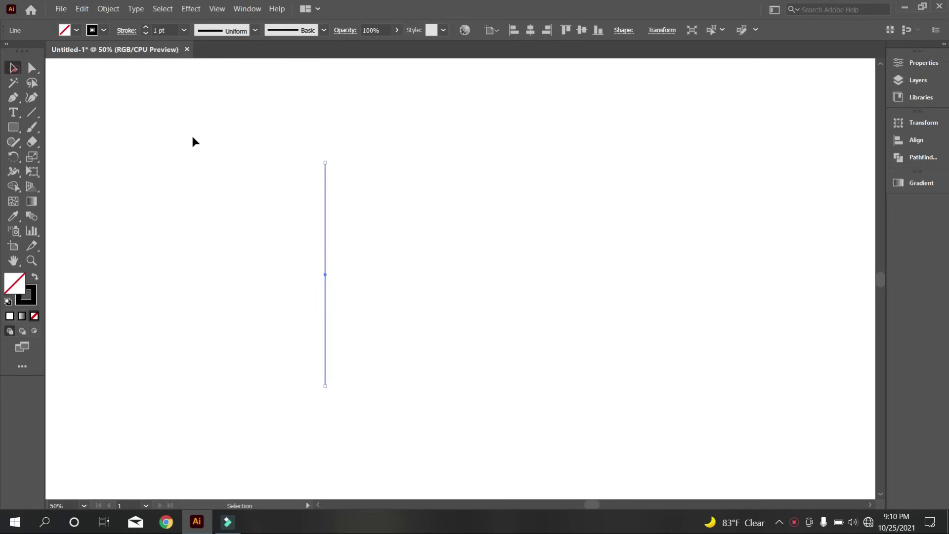
pyautogui.click(200, 142)
# - Duplicate the vertical line a short distance to its right and repeat the copy until there are 17 evenly spaced lines
pyautogui.moveTo(356, 262); pyautogui.dragTo(335, 249)
pyautogui.hotkey('ctrl', 'd')
pyautogui.hotkey('ctrl', 'd')
pyautogui.hotkey('ctrl', 'd')
pyautogui.hotkey('ctrl', 'd')
pyautogui.hotkey('ctrl', 'd')
pyautogui.hotkey('ctrl', 'd')
pyautogui.hotkey('ctrl', 'd')
pyautogui.hotkey('ctrl', 'd')
pyautogui.hotkey('ctrl', 'd')
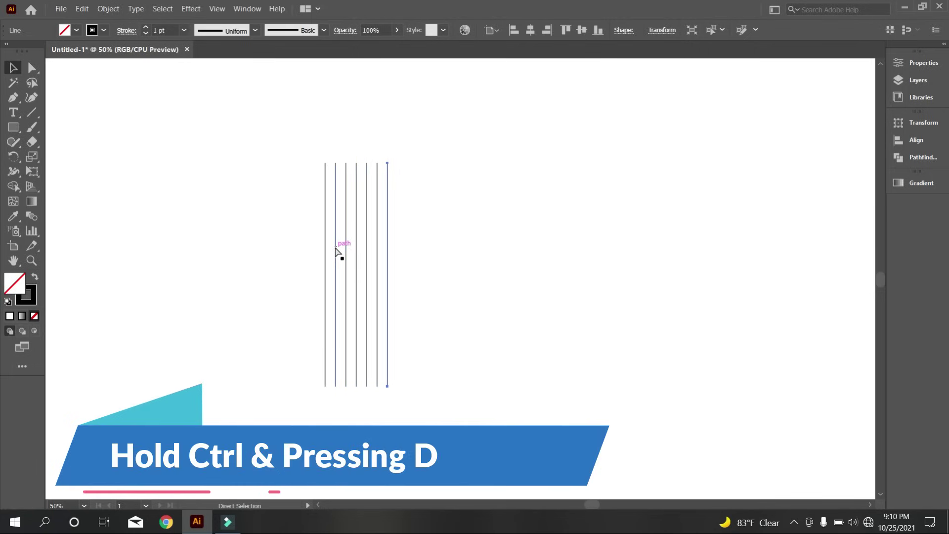
pyautogui.hotkey('ctrl', 'd')
pyautogui.hotkey('ctrl', 'd')
pyautogui.hotkey('ctrl', 'd')
pyautogui.hotkey('ctrl', 'd')
pyautogui.hotkey('ctrl', 'd')
pyautogui.hotkey('ctrl', 'd')
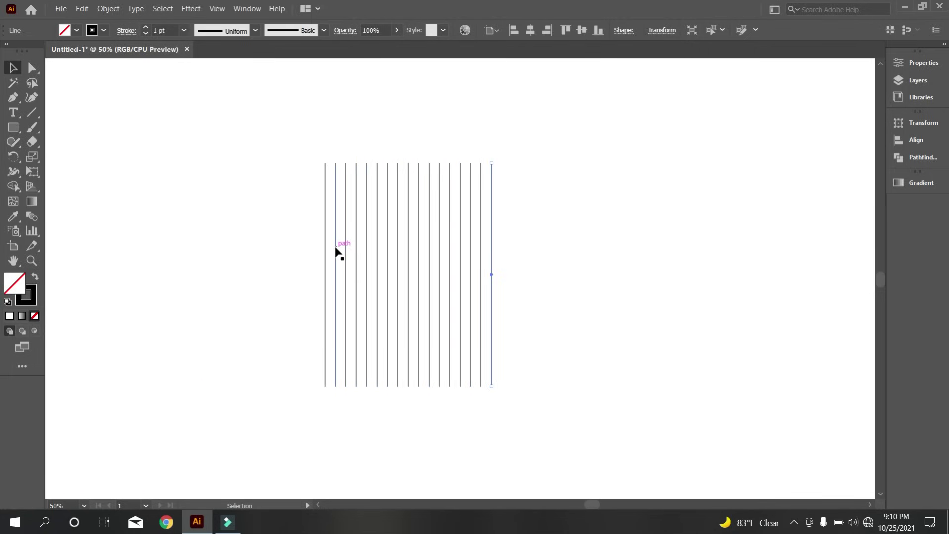
# - Group all of the vertical lines into one object
pyautogui.moveTo(263, 157); pyautogui.dragTo(549, 296)
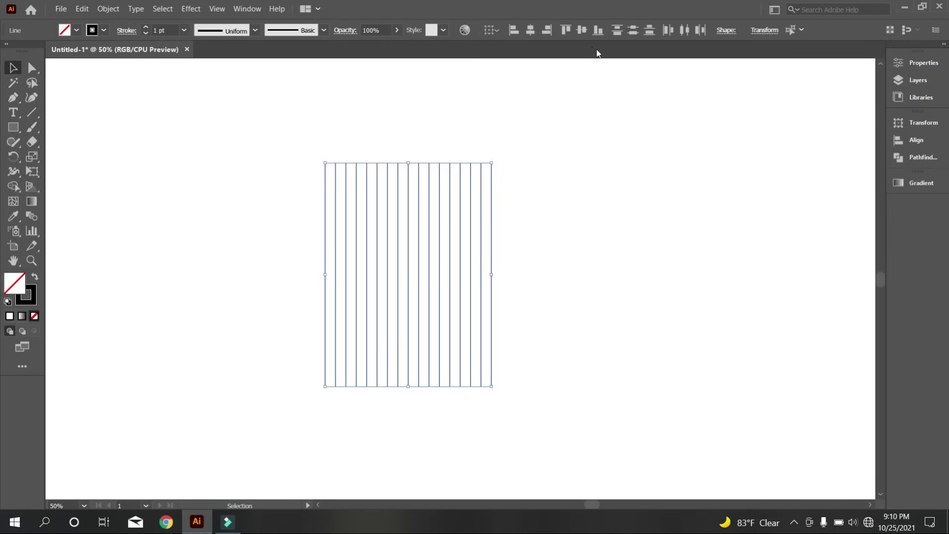
pyautogui.rightClick(523, 158)
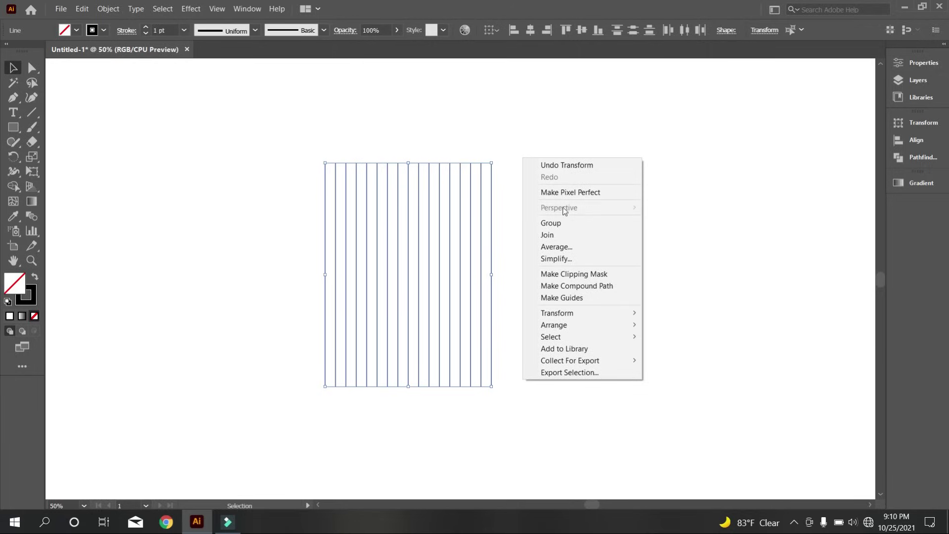
pyautogui.click(563, 221)
pyautogui.click(573, 251)
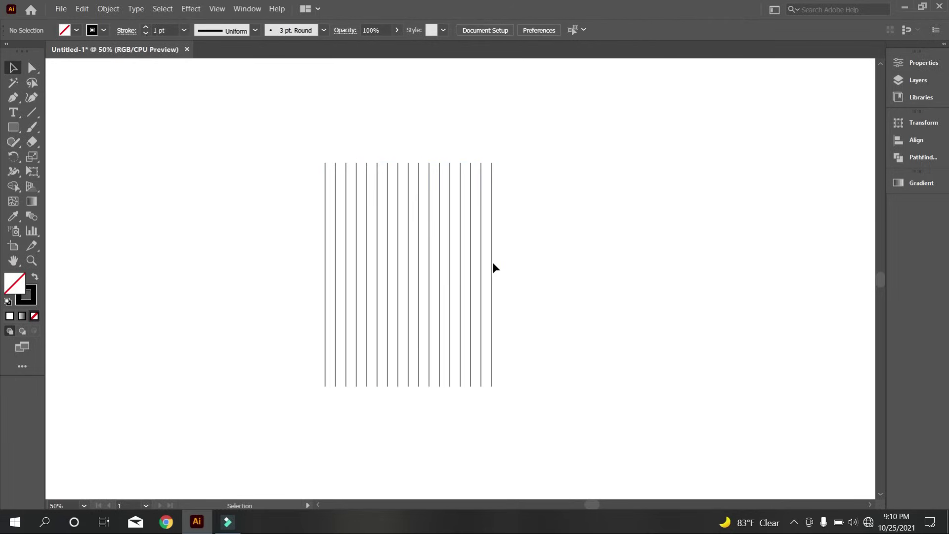
# - Create a three-sided polygon with a 50 px radius to the left of the line group
pyautogui.scroll(-1, 495, 266)
pyautogui.scroll(1, 422, 277)
pyautogui.moveTo(293, 267); pyautogui.dragTo(334, 265)
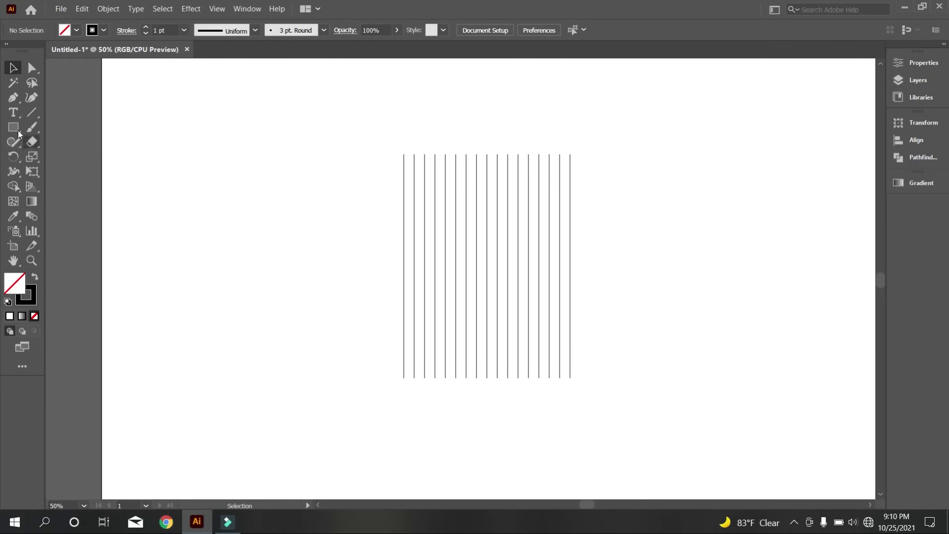
pyautogui.moveTo(17, 132); pyautogui.dragTo(69, 169)
pyautogui.click(309, 240)
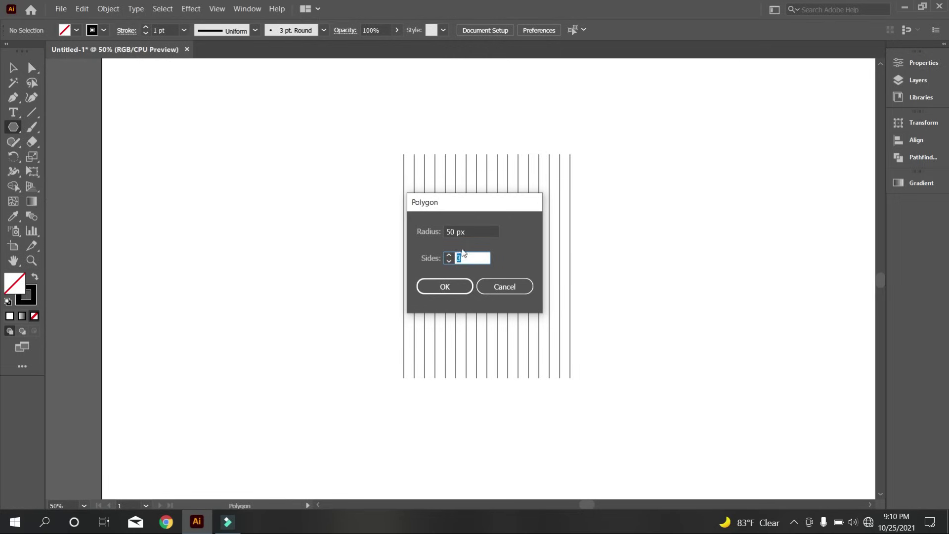
pyautogui.click(450, 282)
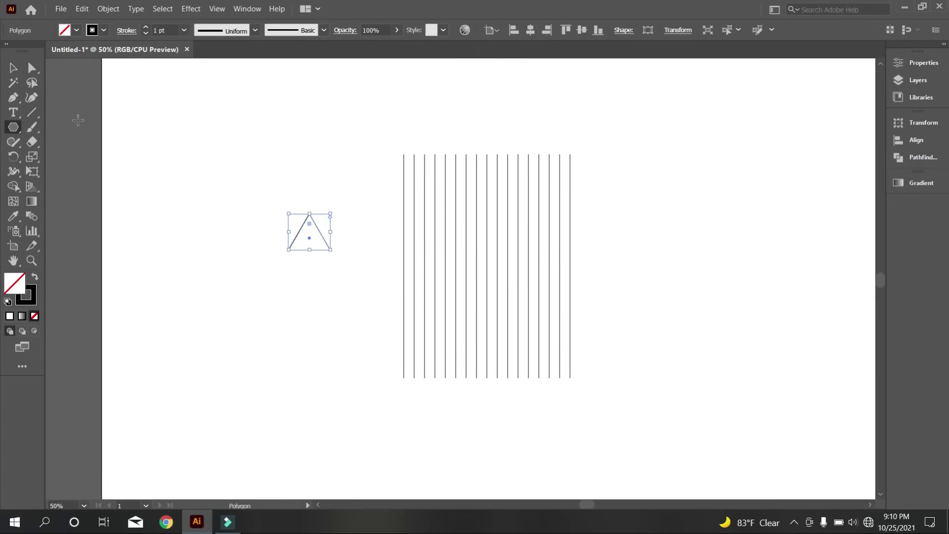
pyautogui.click(12, 69)
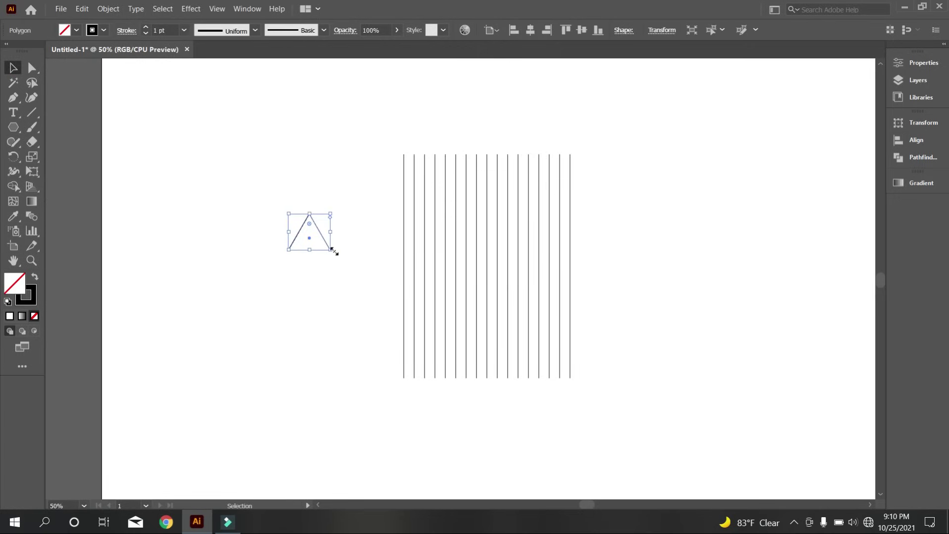
# - Enlarge the triangle proportionally to almost three times its size and move it clear of the line group
pyautogui.moveTo(331, 250); pyautogui.dragTo(405, 316)
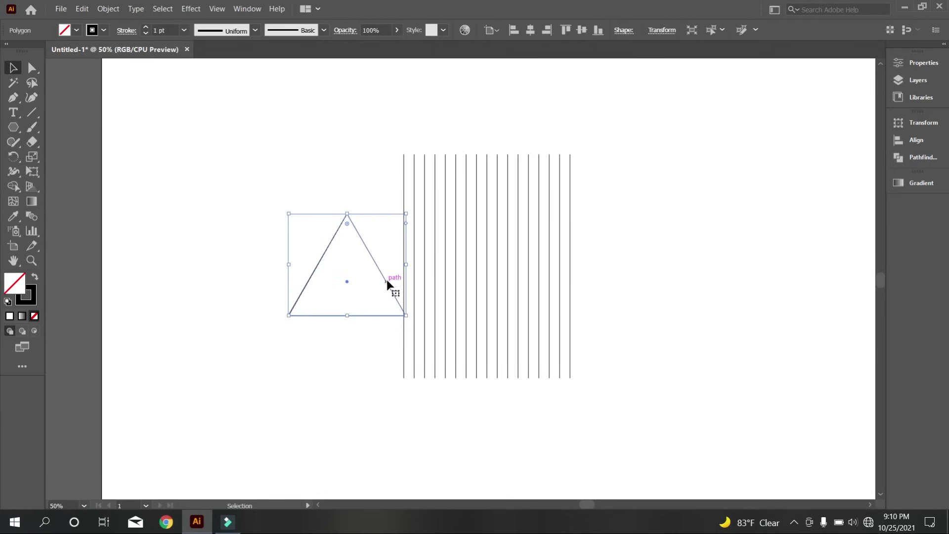
pyautogui.moveTo(382, 280); pyautogui.dragTo(345, 267)
pyautogui.click(387, 345)
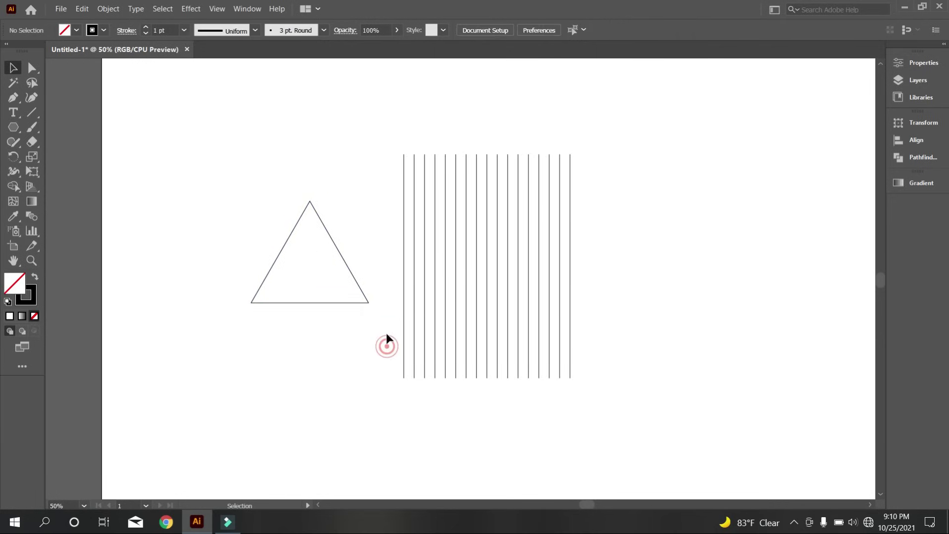
# - Rotate the line group to 300° and move the triangle against its left edge to compare the slopes
pyautogui.scroll(1, 414, 260)
pyautogui.scroll(1, 353, 234)
pyautogui.moveTo(353, 233); pyautogui.dragTo(505, 316)
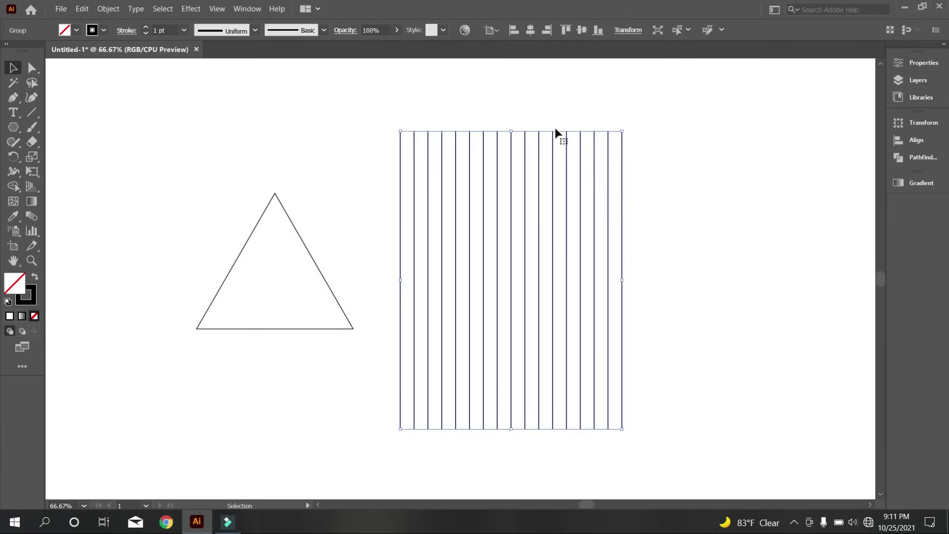
pyautogui.click(627, 30)
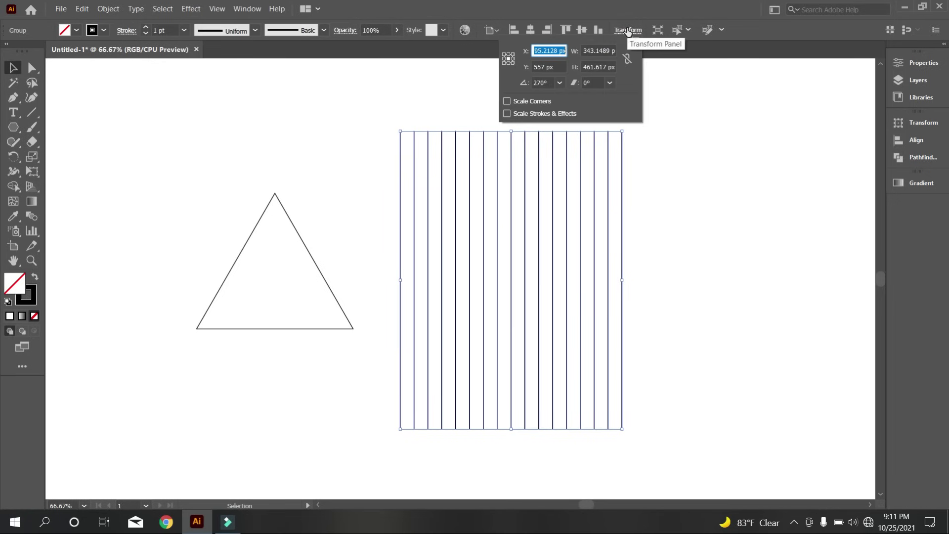
pyautogui.click(552, 82)
pyautogui.hotkey('shift', 'Up')
pyautogui.hotkey('shift', 'Up')
pyautogui.hotkey('shift', 'Up')
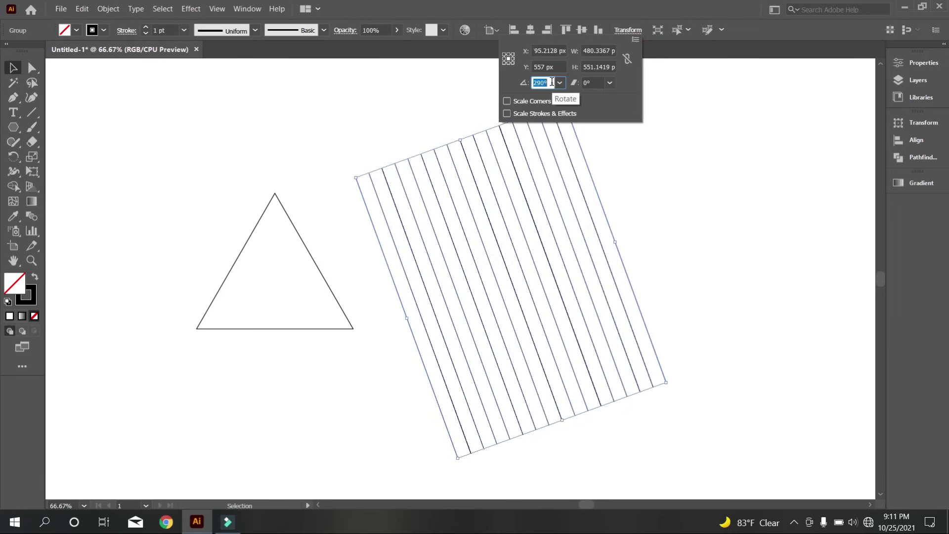
pyautogui.click(386, 152)
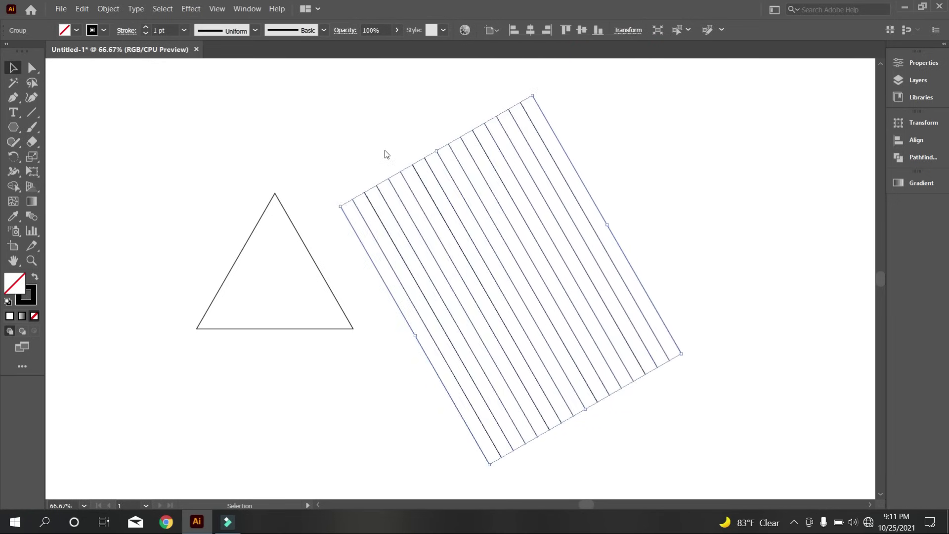
pyautogui.moveTo(328, 270); pyautogui.dragTo(366, 271)
pyautogui.moveTo(684, 246); pyautogui.dragTo(580, 300)
# - Stretch the tilted line group along its length from the lower end to make the lines longer
pyautogui.scroll(-1, 526, 363)
pyautogui.scroll(-1, 515, 352)
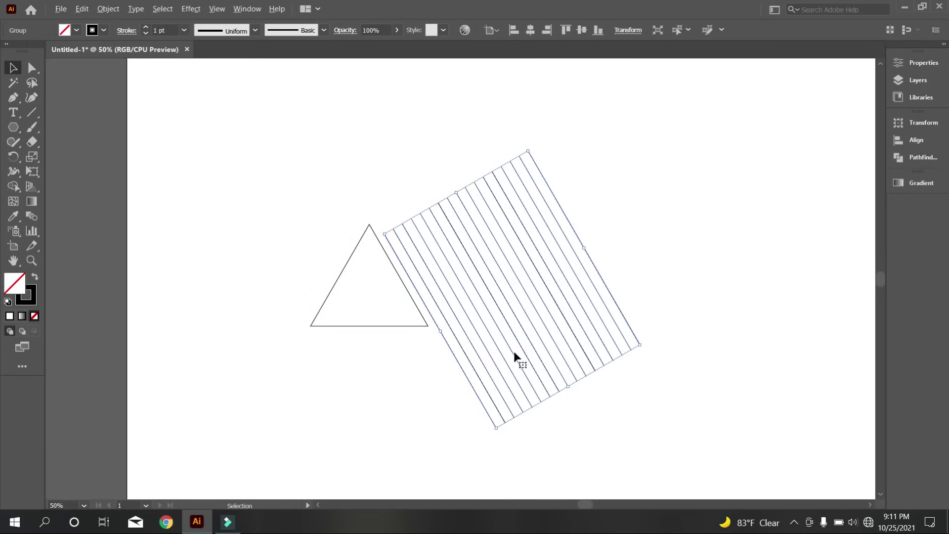
pyautogui.scroll(-2, 555, 365)
pyautogui.moveTo(568, 363); pyautogui.dragTo(635, 433)
pyautogui.scroll(-2, 518, 254)
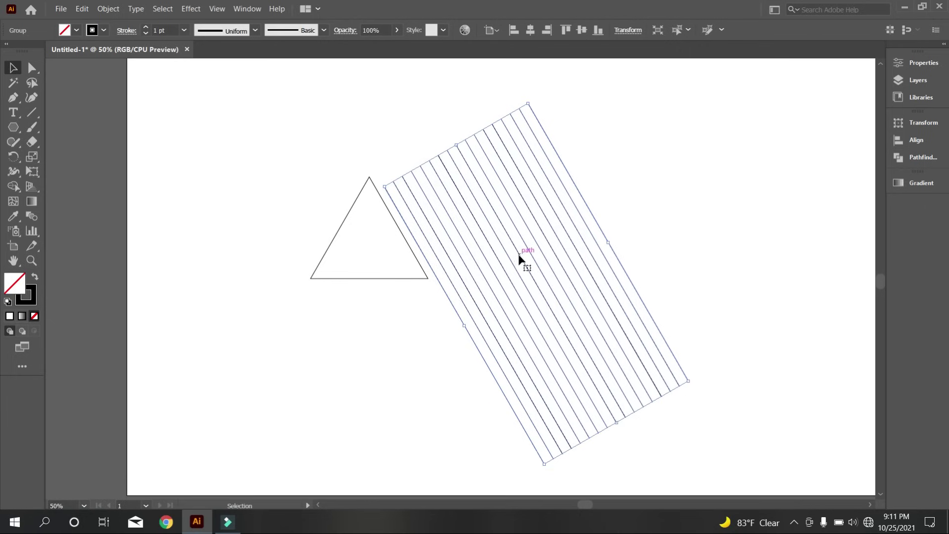
# - Create a reflected copy of the tilted line group across the vertical axis
pyautogui.scroll(-1, 518, 254)
pyautogui.rightClick(544, 218)
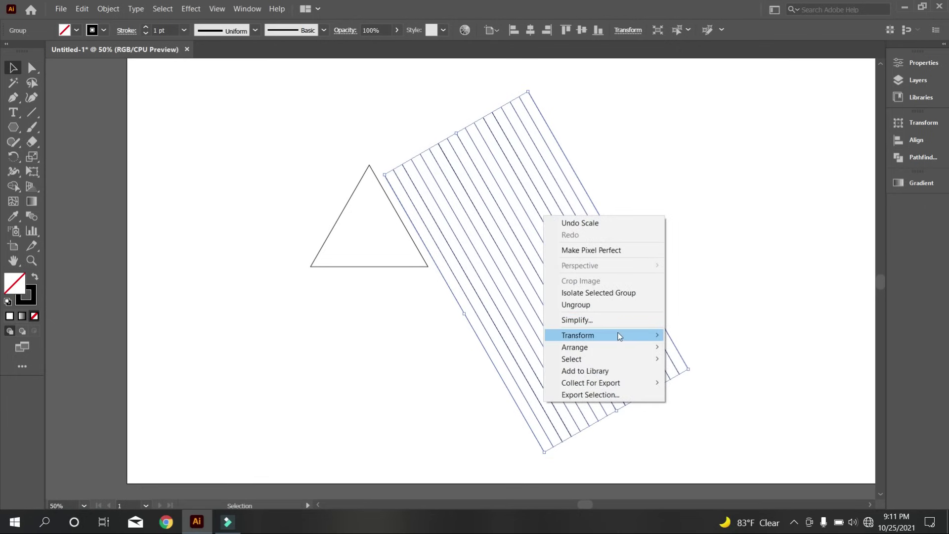
pyautogui.moveTo(618, 334)
pyautogui.click(729, 377)
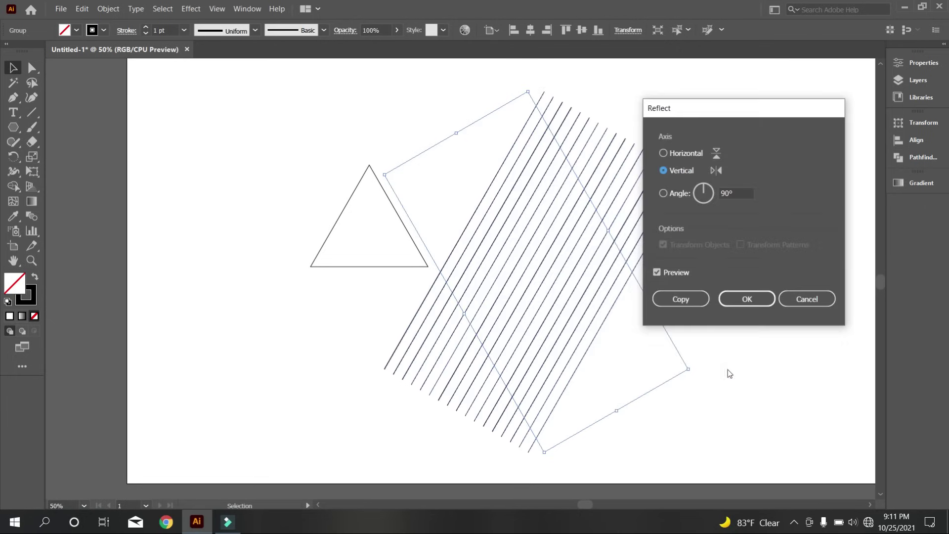
pyautogui.click(693, 300)
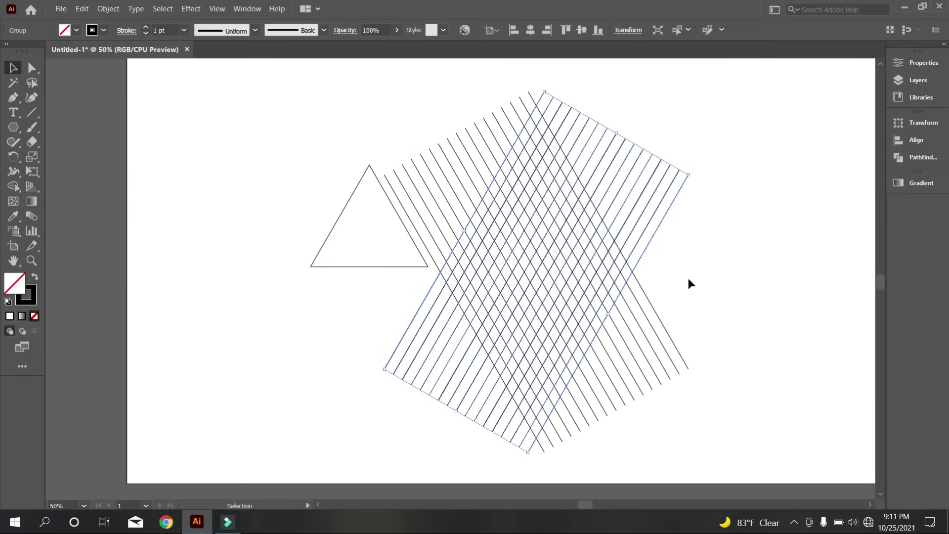
pyautogui.click(697, 267)
pyautogui.scroll(3, 708, 266)
pyautogui.moveTo(714, 270); pyautogui.dragTo(665, 202)
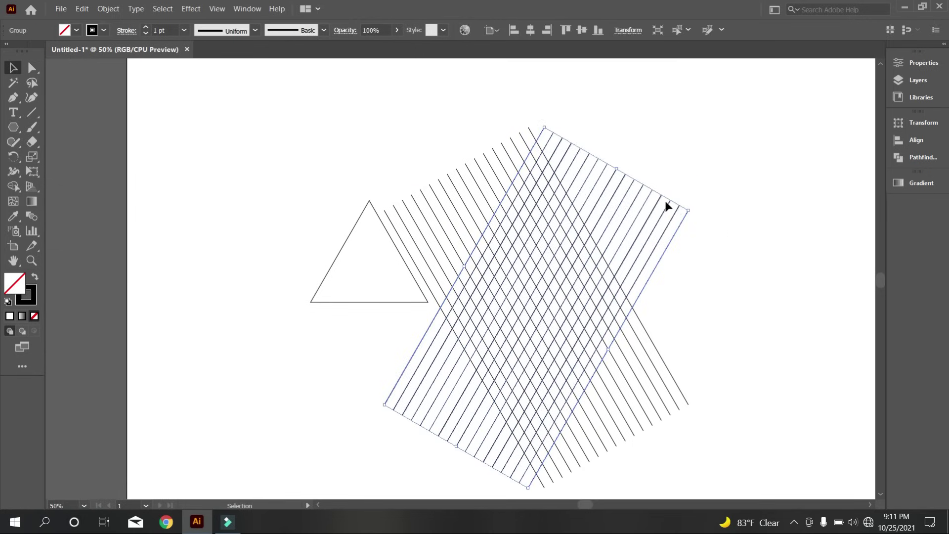
pyautogui.click(627, 30)
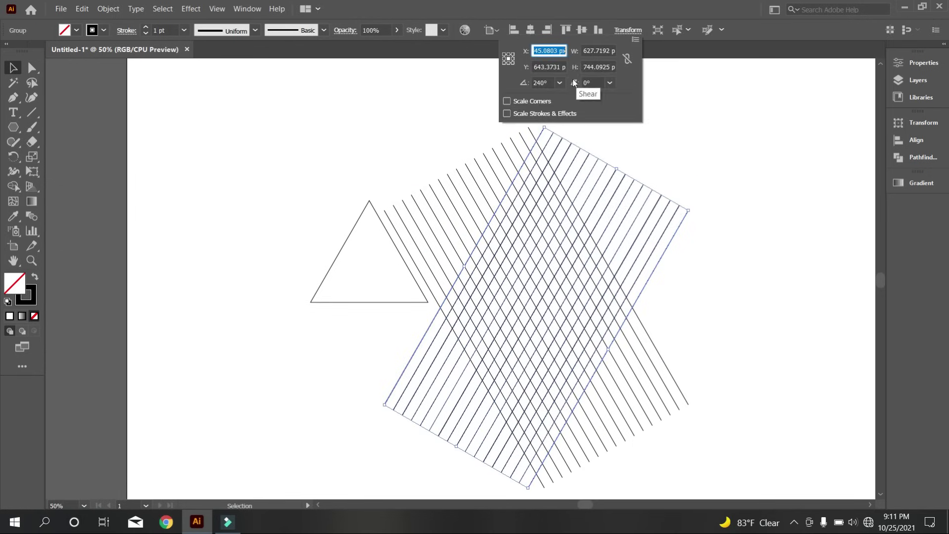
pyautogui.click(560, 83)
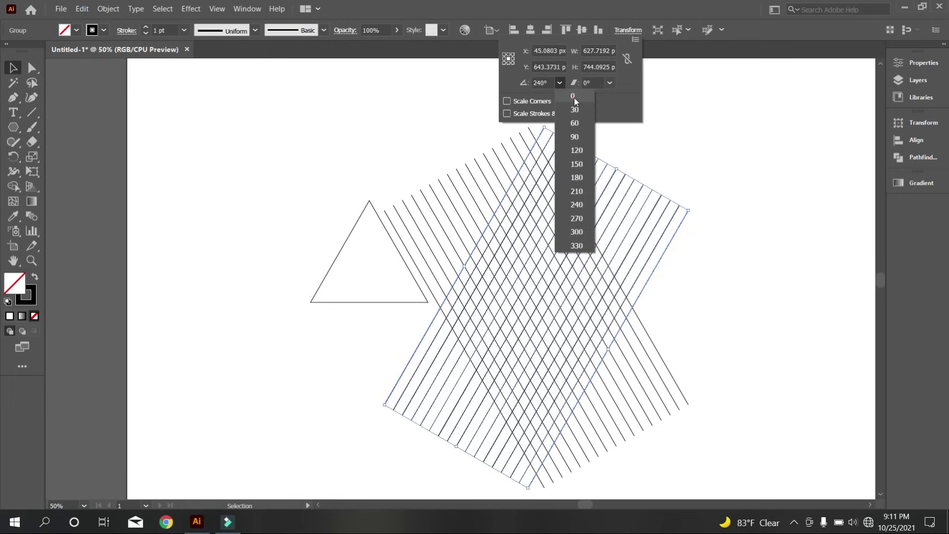
pyautogui.click(574, 97)
pyautogui.click(672, 170)
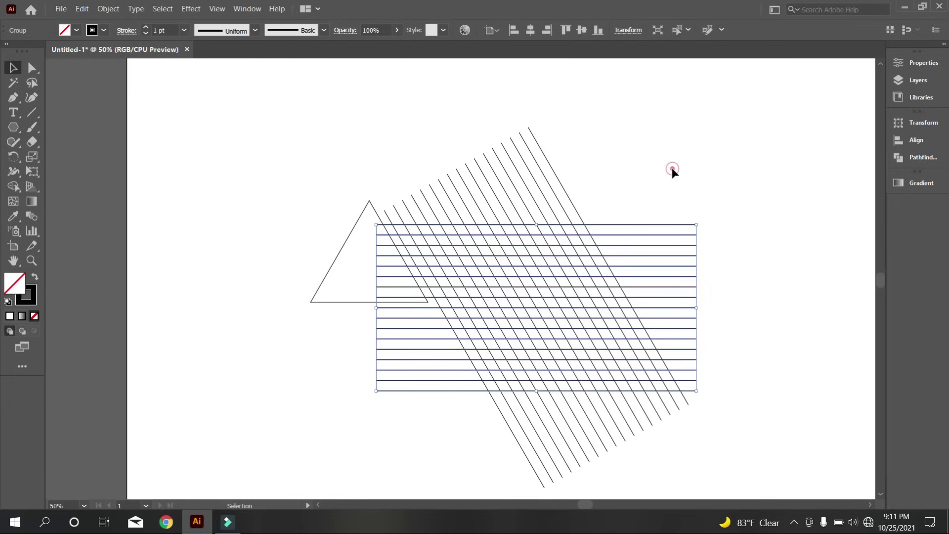
pyautogui.hotkey('ctrl', 'z')
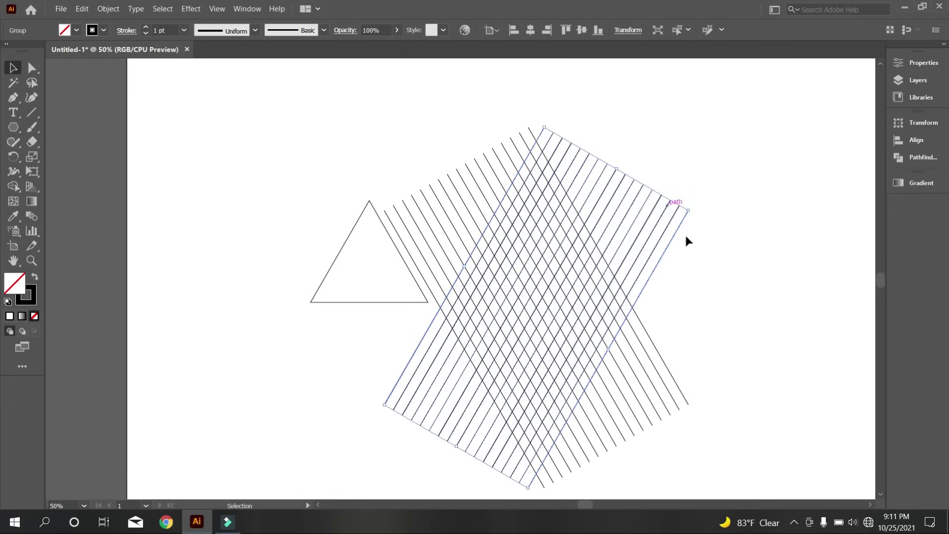
# - Duplicate the reflected line group in place and rotate the copy to 0° for horizontal lines
pyautogui.click(89, 8)
pyautogui.click(95, 61)
pyautogui.click(82, 9)
pyautogui.click(114, 98)
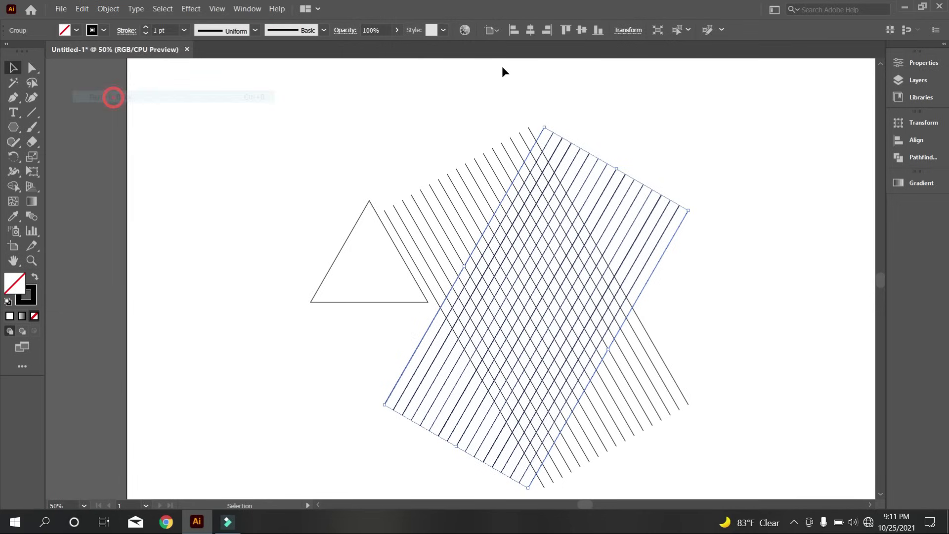
pyautogui.click(628, 30)
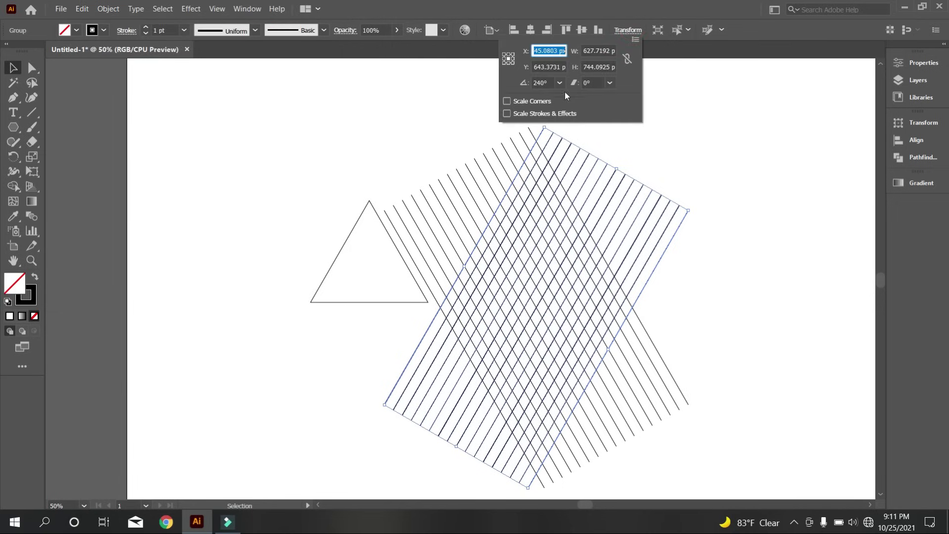
pyautogui.click(559, 83)
pyautogui.click(566, 97)
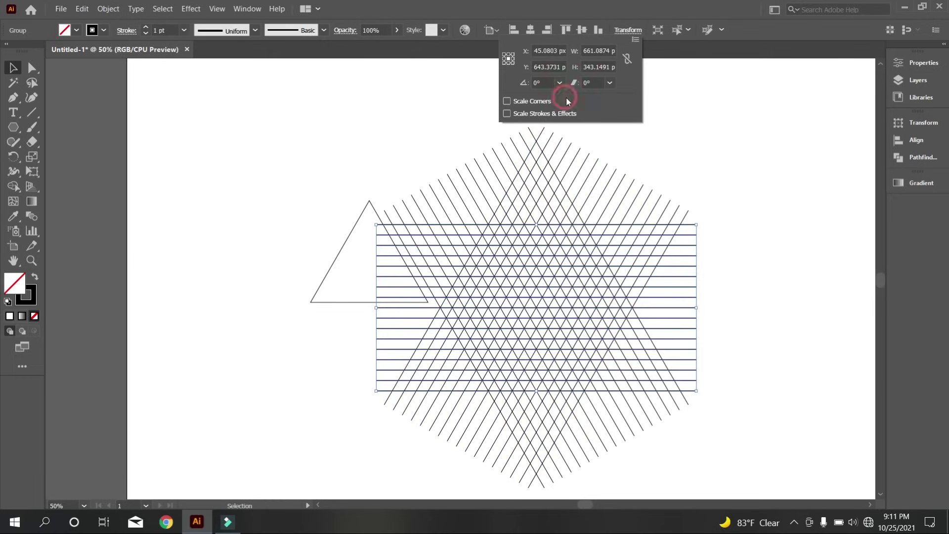
# - Delete the reference triangle beside the line grid
pyautogui.click(729, 184)
pyautogui.moveTo(322, 200); pyautogui.dragTo(334, 265)
pyautogui.press('Delete')
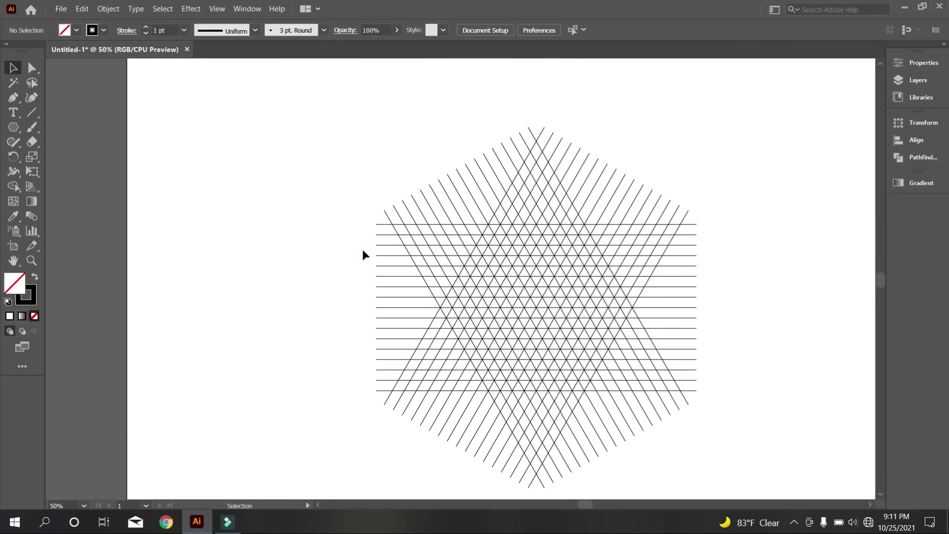
# - Select all three line groups and set up the Shape Builder with a black fill and no stroke
pyautogui.scroll(-1, 494, 263)
pyautogui.scroll(1, 725, 301)
pyautogui.scroll(1, 666, 304)
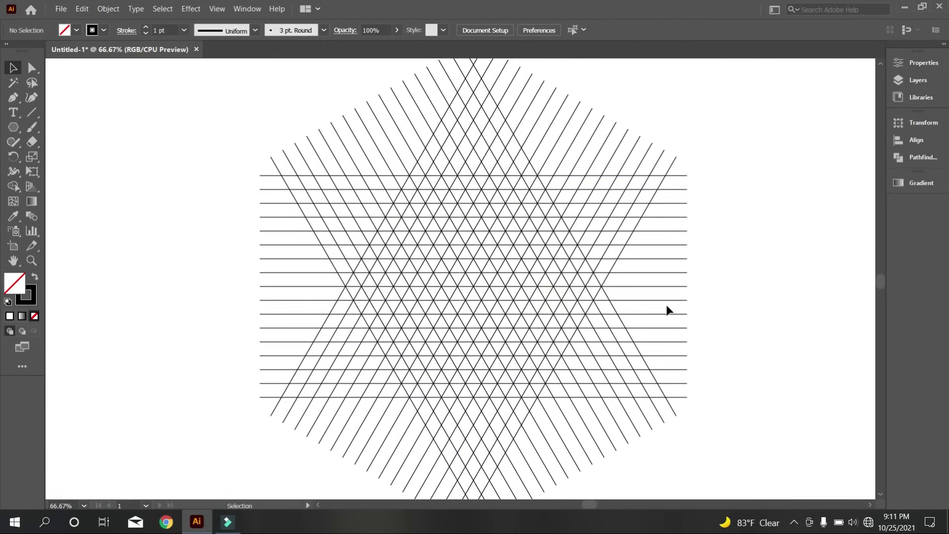
pyautogui.scroll(1, 665, 305)
pyautogui.scroll(-1, 618, 303)
pyautogui.moveTo(173, 120); pyautogui.dragTo(634, 406)
pyautogui.scroll(1, 502, 305)
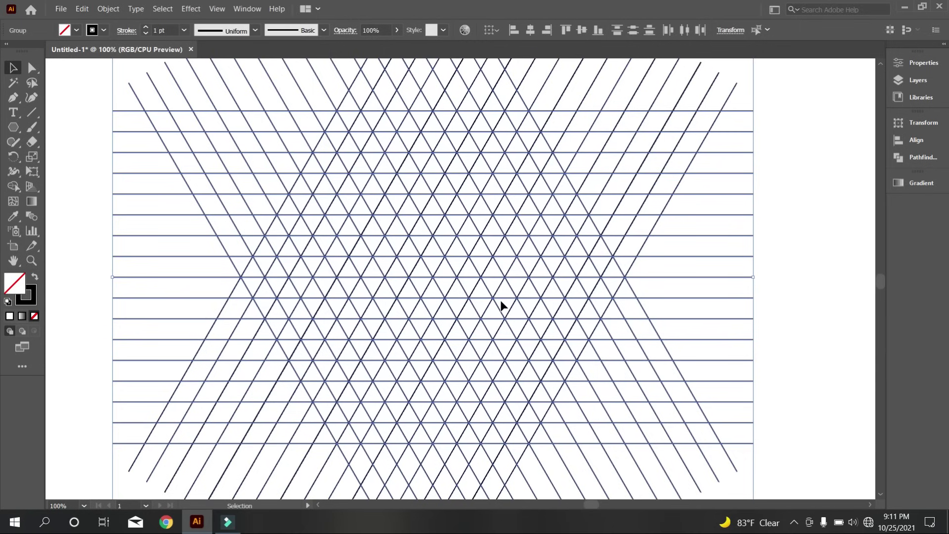
pyautogui.scroll(-1, 493, 312)
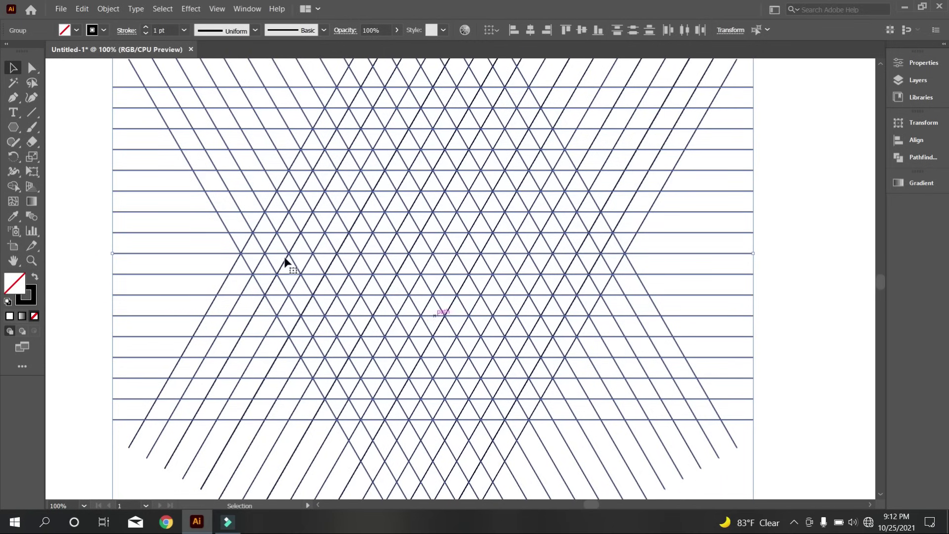
pyautogui.click(12, 186)
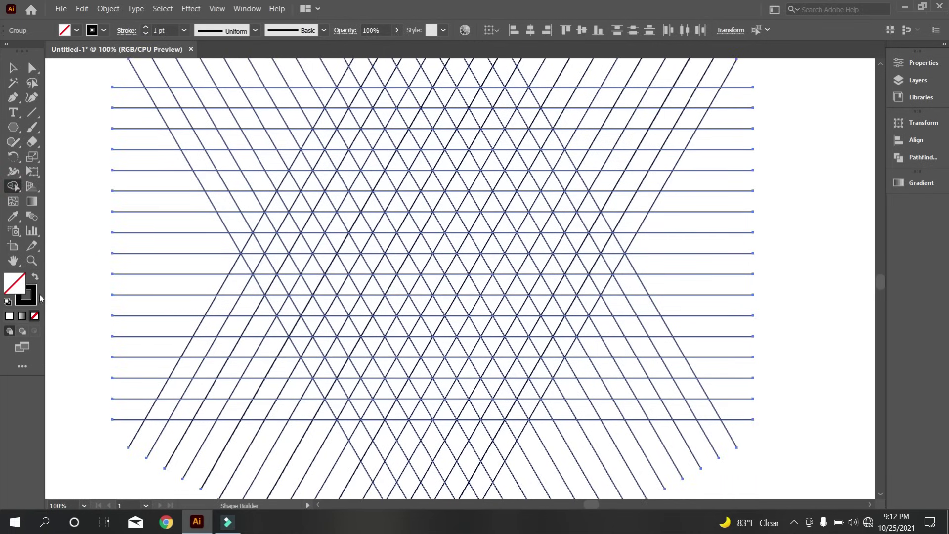
pyautogui.click(35, 277)
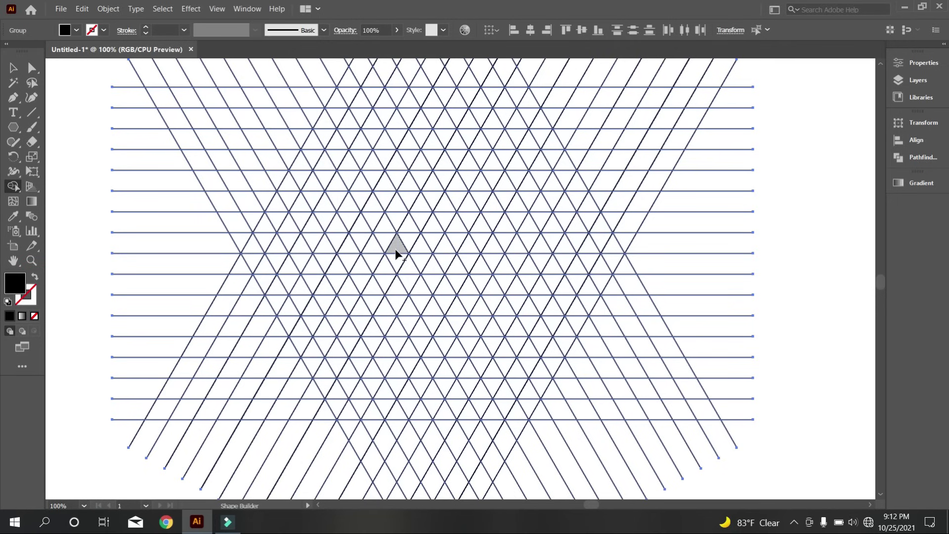
pyautogui.moveTo(397, 260); pyautogui.dragTo(415, 276)
pyautogui.scroll(2, 416, 284)
pyautogui.hotkey('ctrl', 'z')
pyautogui.hotkey('ctrl', 'z')
pyautogui.scroll(-1, 417, 348)
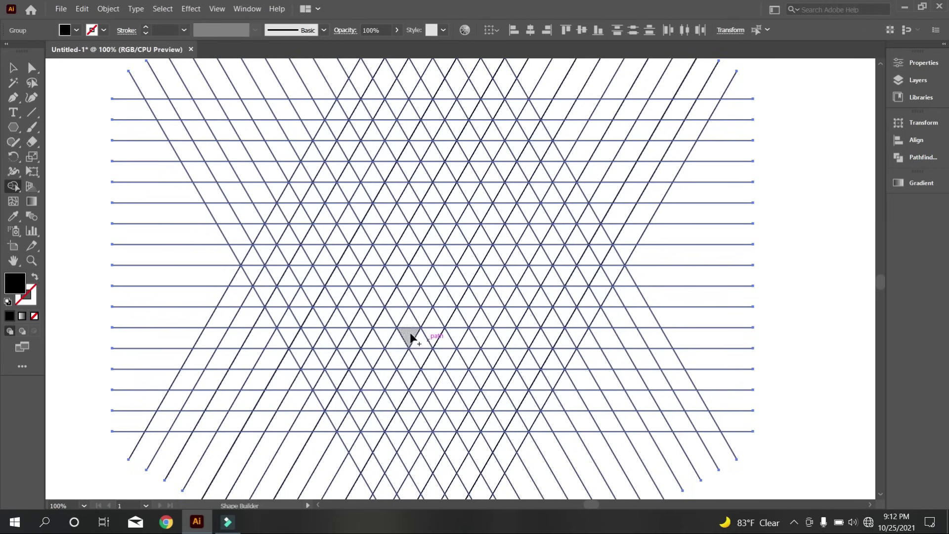
# - Merge grid cells with the Shape Builder into a slanted E with a long top bar and a separate diagonal bar beside it
pyautogui.moveTo(406, 337); pyautogui.dragTo(389, 297)
pyautogui.scroll(1, 413, 330)
pyautogui.moveTo(410, 339)
pyautogui.mouseDown()
pyautogui.moveTo(388, 323)
pyautogui.moveTo(375, 295)
pyautogui.moveTo(406, 312)
pyautogui.moveTo(438, 310)
pyautogui.mouseUp()
pyautogui.scroll(1, 406, 333)
pyautogui.moveTo(376, 295)
pyautogui.mouseDown()
pyautogui.moveTo(364, 279)
pyautogui.moveTo(409, 269)
pyautogui.moveTo(515, 270)
pyautogui.moveTo(488, 250)
pyautogui.moveTo(425, 379)
pyautogui.moveTo(409, 365)
pyautogui.mouseUp()
pyautogui.scroll(-1, 514, 272)
pyautogui.scroll(-4, 512, 277)
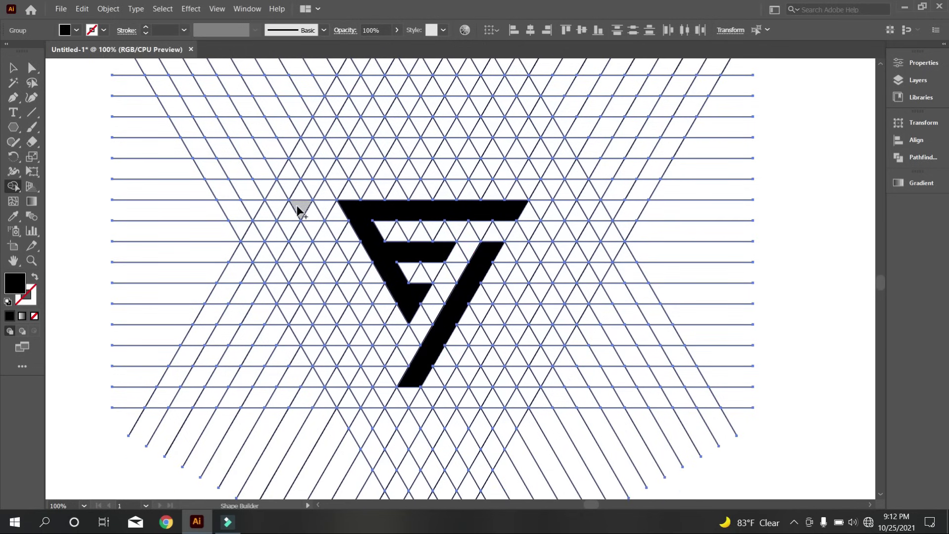
# - Merge a diagonal strip of cells along the E's outer side down to the diagonal bar to complete the V
pyautogui.moveTo(297, 206)
pyautogui.mouseDown()
pyautogui.moveTo(403, 377)
pyautogui.moveTo(405, 352)
pyautogui.moveTo(445, 334)
pyautogui.moveTo(502, 260)
pyautogui.moveTo(394, 227)
pyautogui.moveTo(455, 361)
pyautogui.moveTo(418, 353)
pyautogui.moveTo(410, 369)
pyautogui.mouseUp()
pyautogui.scroll(-2, 452, 381)
pyautogui.scroll(1, 474, 252)
pyautogui.scroll(-1, 453, 361)
pyautogui.scroll(4, 445, 284)
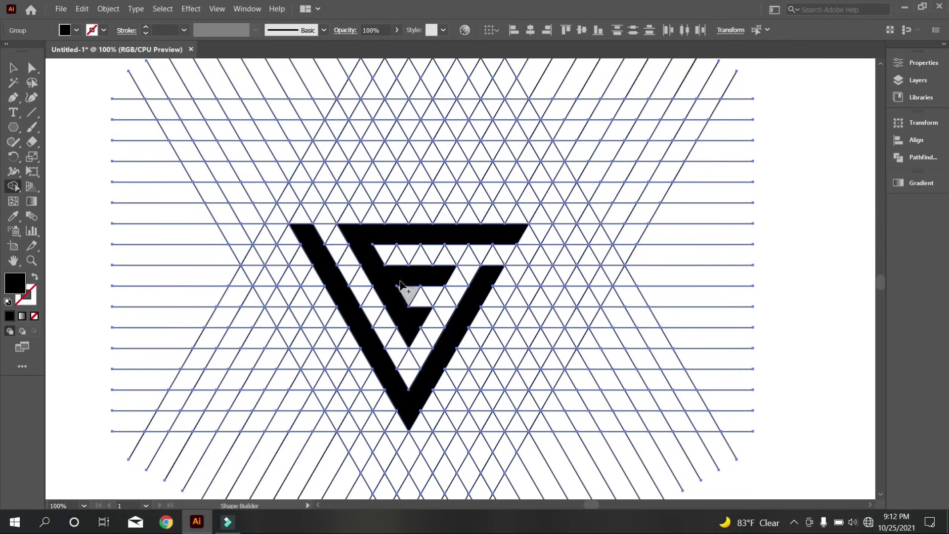
pyautogui.click(14, 68)
pyautogui.click(114, 138)
pyautogui.scroll(-2, 470, 324)
pyautogui.click(437, 316)
pyautogui.scroll(-2, 436, 314)
pyautogui.rightClick(438, 283)
pyautogui.click(500, 371)
pyautogui.click(715, 317)
pyautogui.click(440, 311)
pyautogui.keyDown('shift'); pyautogui.click(413, 273); pyautogui.keyUp('shift')
pyautogui.scroll(-1, 413, 274)
pyautogui.moveTo(413, 275); pyautogui.dragTo(225, 157)
# - Ungroup the line group that contains the merged V and E shapes
pyautogui.click(13, 68)
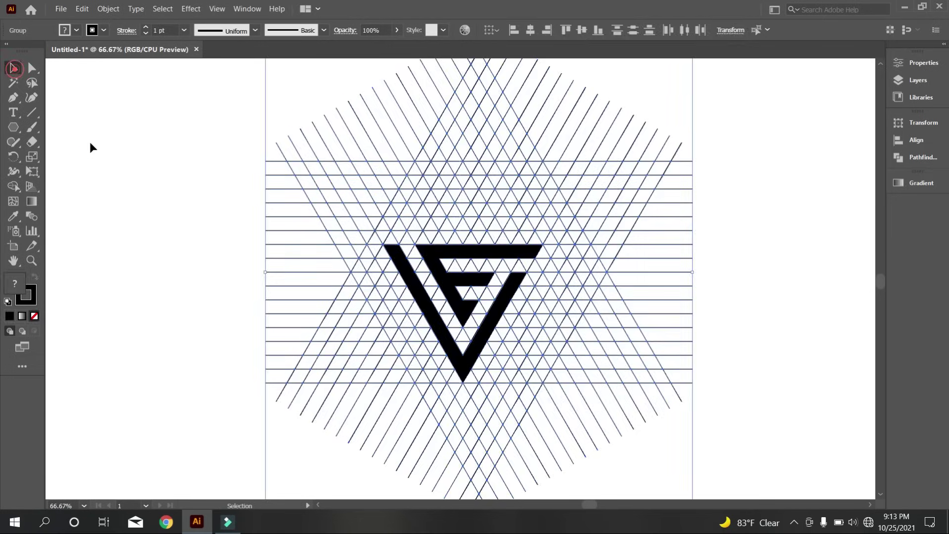
pyautogui.click(91, 142)
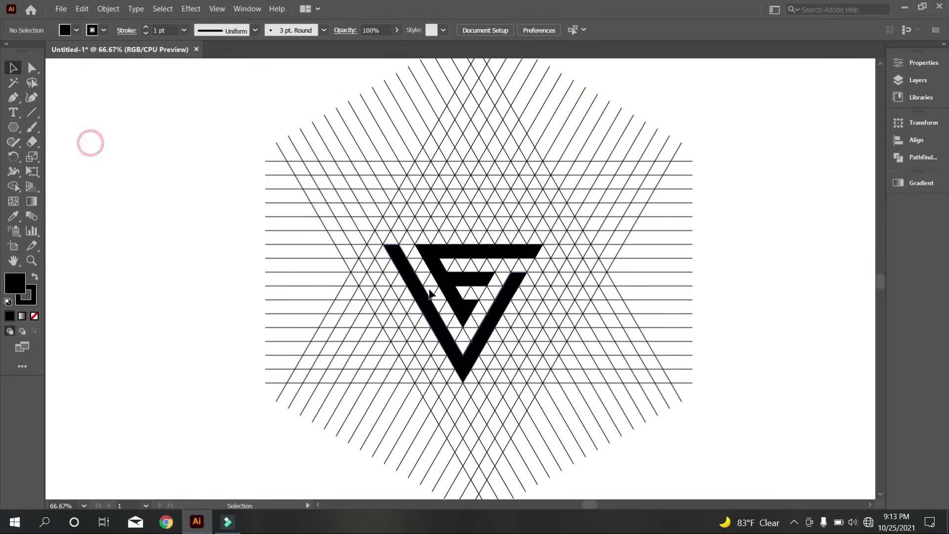
pyautogui.click(431, 311)
pyautogui.rightClick(450, 285)
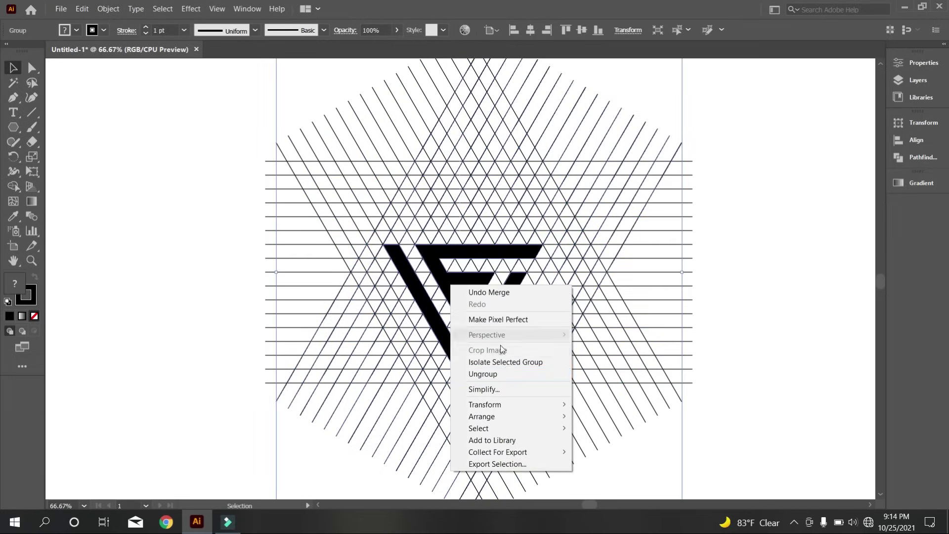
pyautogui.click(510, 372)
pyautogui.click(189, 250)
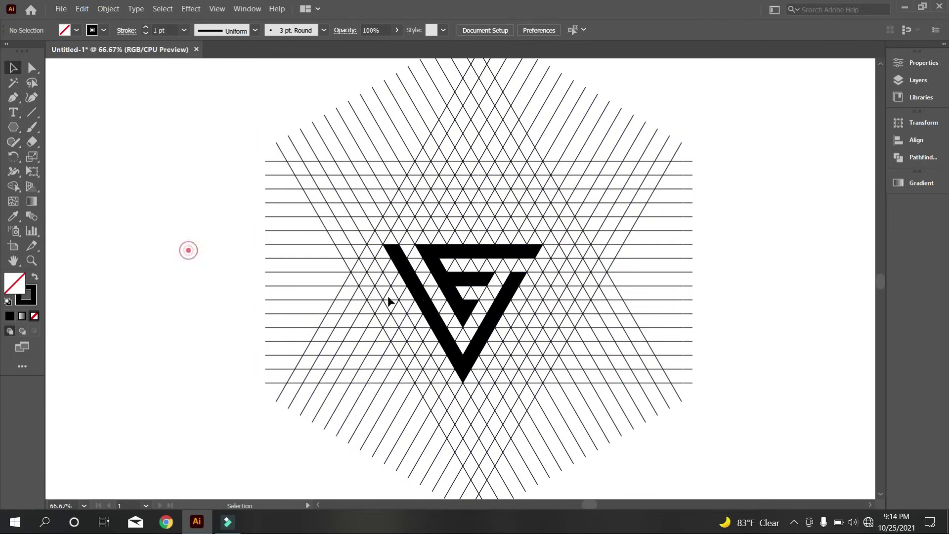
# - Move the V and E shapes together out of the line grid to the empty area on its left
pyautogui.click(433, 325)
pyautogui.scroll(-1, 433, 322)
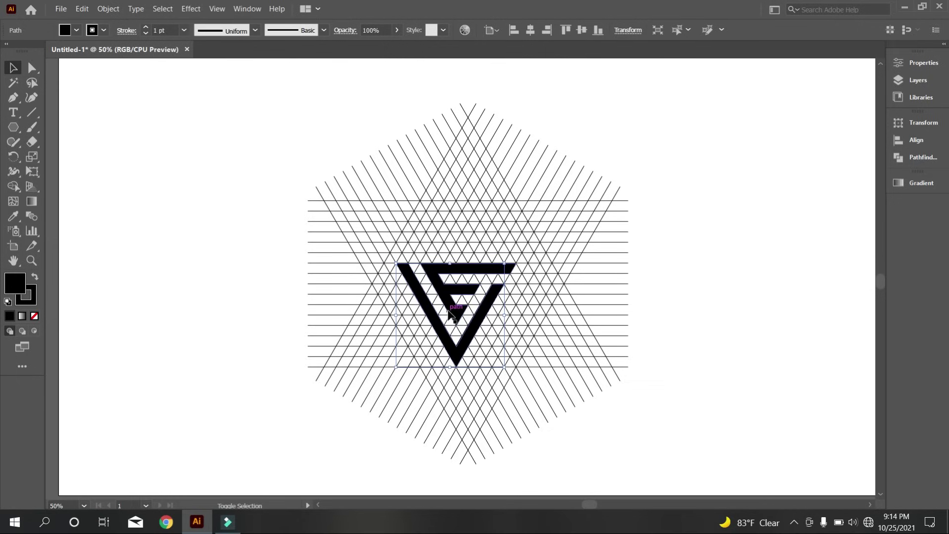
pyautogui.keyDown('shift'); pyautogui.click(452, 310); pyautogui.keyUp('shift')
pyautogui.moveTo(452, 314); pyautogui.dragTo(184, 257)
# - Delete all the remaining grid lines beside the logo
pyautogui.click(283, 154)
pyautogui.moveTo(274, 127); pyautogui.dragTo(579, 411)
pyautogui.press('Delete')
# - Group the V and E shapes into one logo
pyautogui.moveTo(325, 353); pyautogui.dragTo(134, 181)
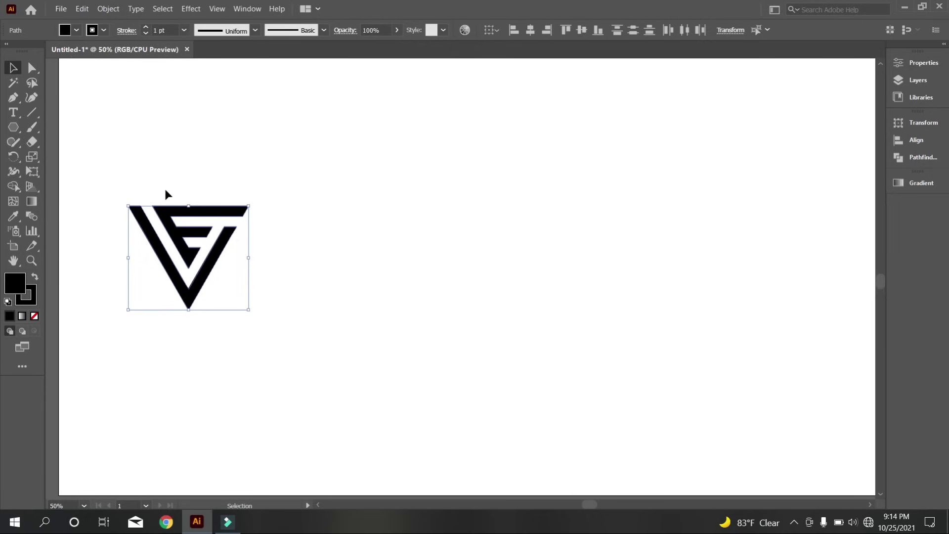
pyautogui.rightClick(236, 168)
pyautogui.click(277, 233)
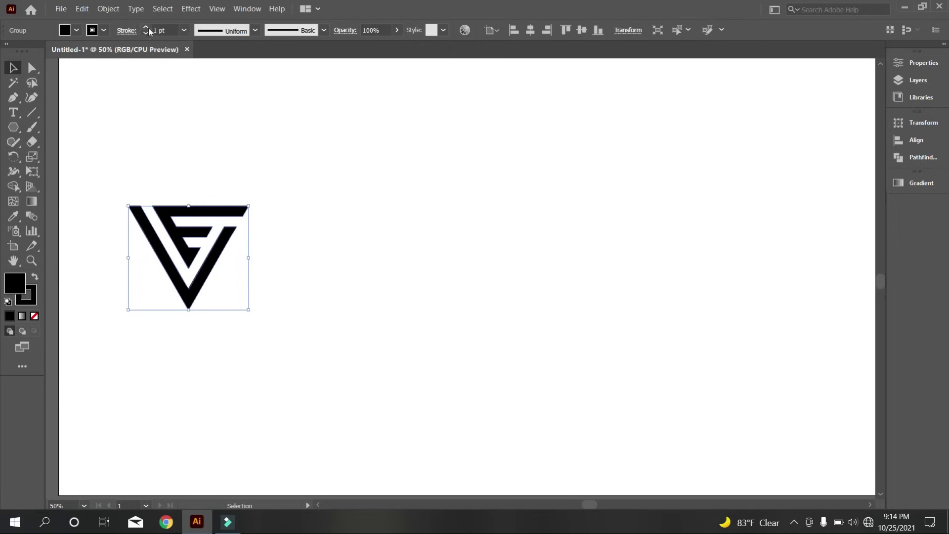
# - Set the logo group's stroke weight to 8 pt to thicken its bars
pyautogui.scroll(6, 159, 30)
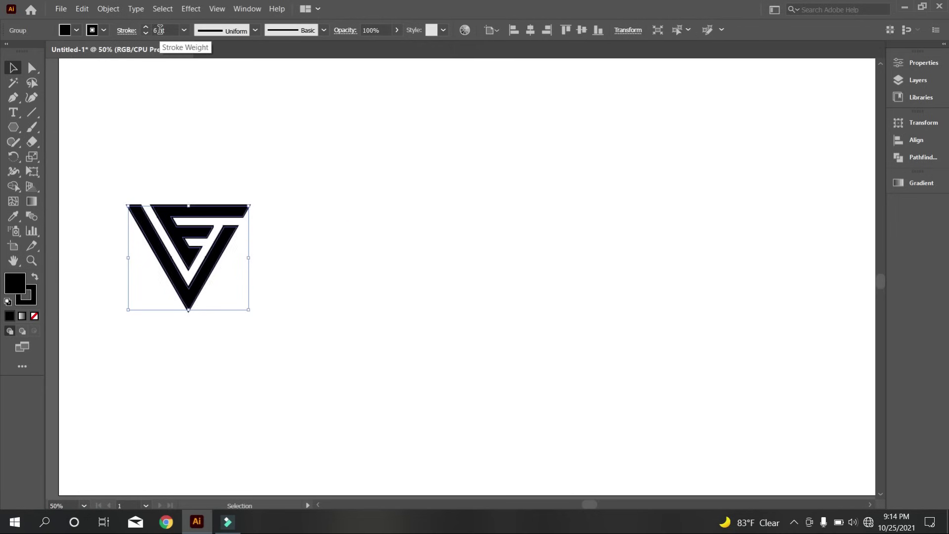
pyautogui.click(326, 141)
pyautogui.scroll(1, 390, 279)
pyautogui.scroll(-1, 390, 280)
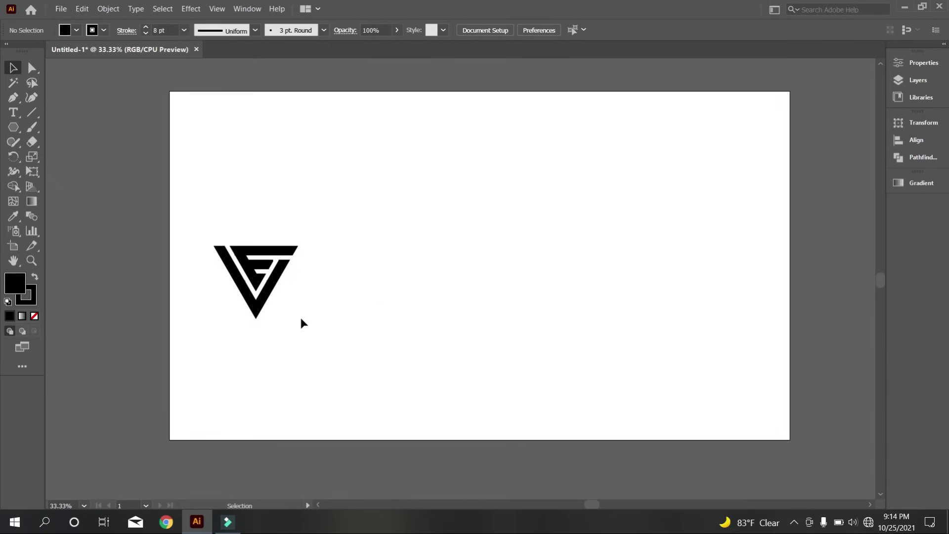
pyautogui.scroll(1, 301, 317)
# - Expand the logo's appearance and unite its fills and strokes with Pathfinder
pyautogui.moveTo(319, 327); pyautogui.dragTo(183, 163)
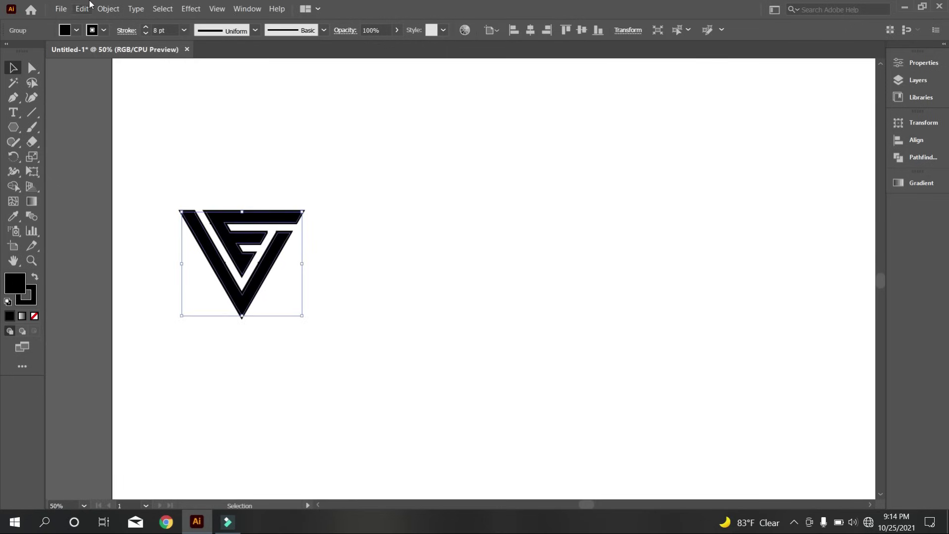
pyautogui.click(109, 9)
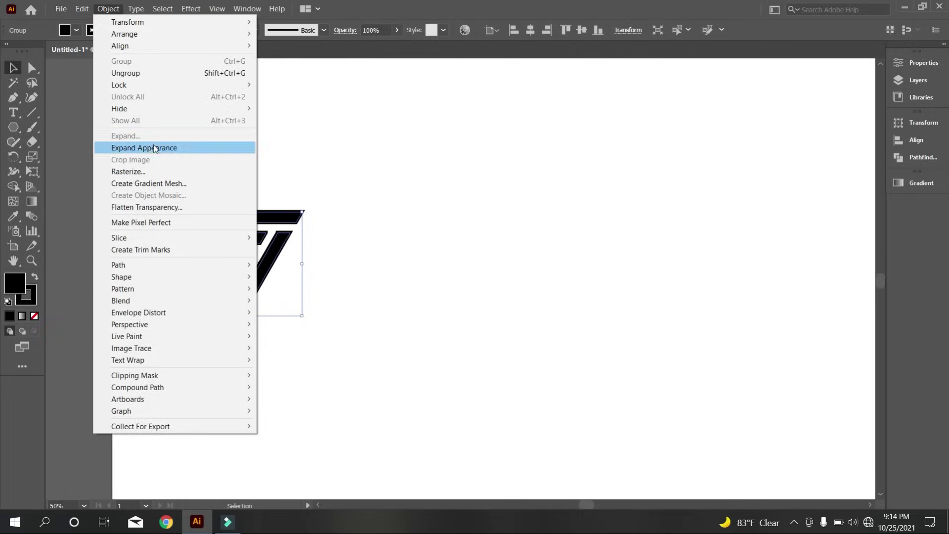
pyautogui.click(151, 145)
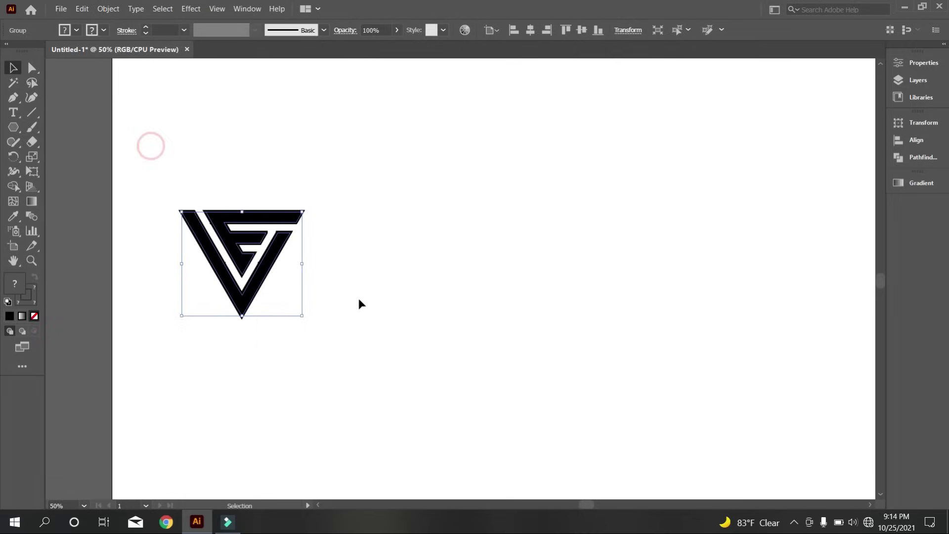
pyautogui.click(237, 9)
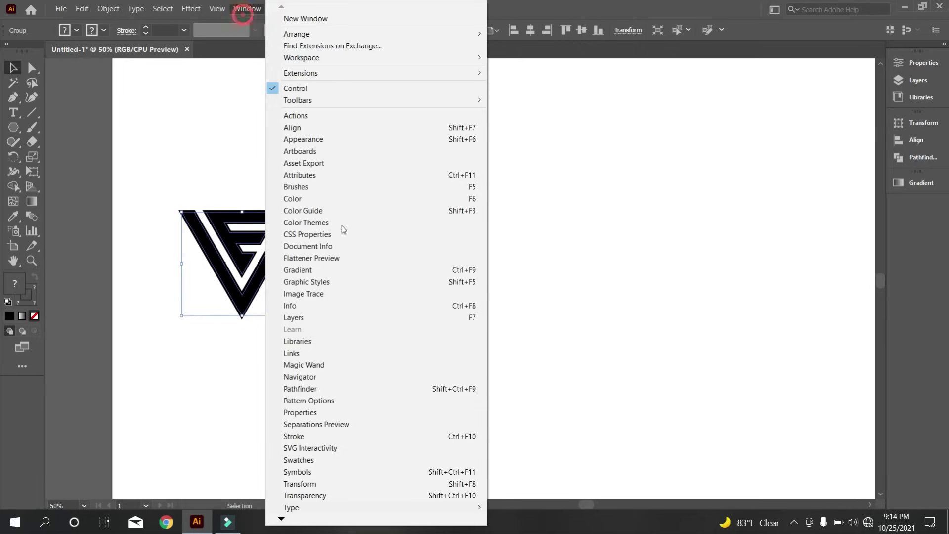
pyautogui.click(336, 388)
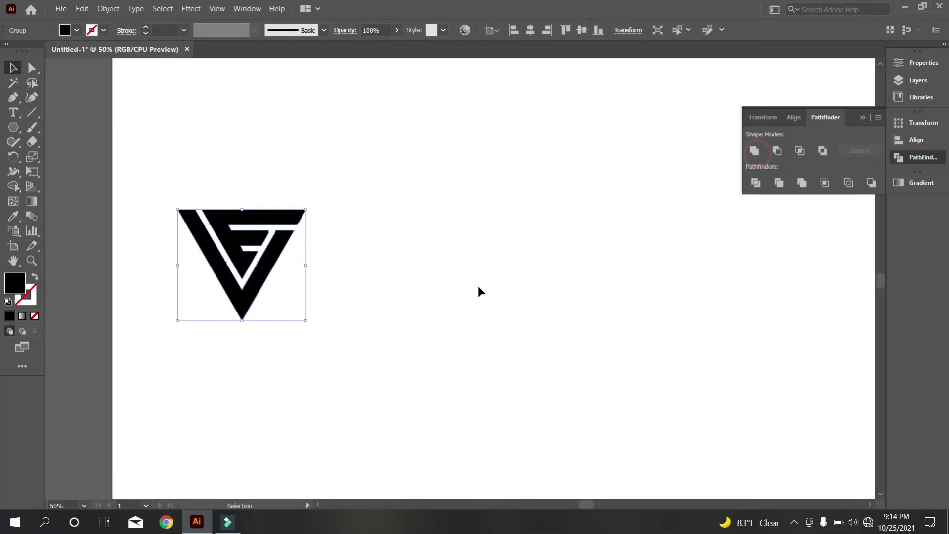
pyautogui.click(479, 287)
# - Scale the logo down to about half its size and place it in the artboard's upper-left corner
pyautogui.scroll(5, 315, 356)
pyautogui.scroll(-1, 314, 374)
pyautogui.moveTo(324, 377); pyautogui.dragTo(247, 296)
pyautogui.moveTo(310, 379); pyautogui.dragTo(207, 178)
pyautogui.click(257, 257)
pyautogui.scroll(-2, 347, 286)
pyautogui.scroll(3, 422, 321)
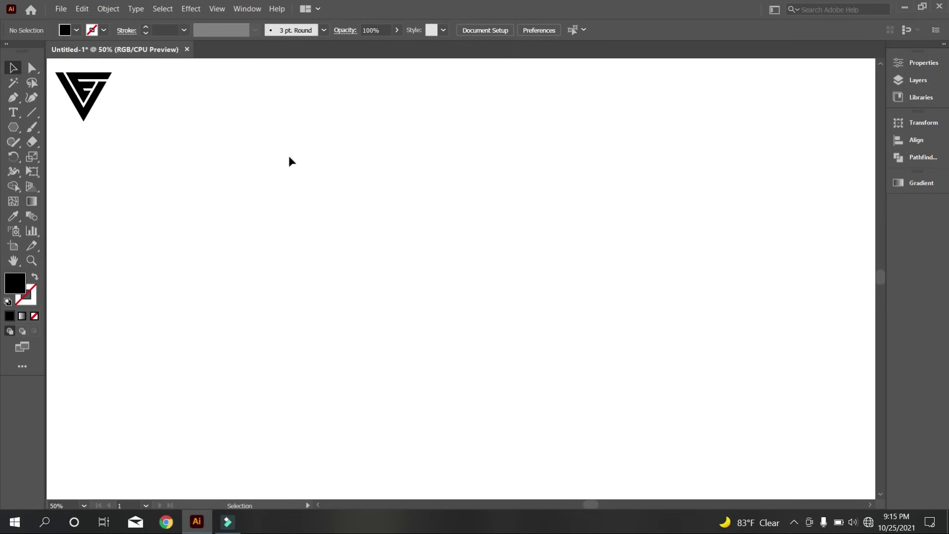
# - Draw a long vertical line in the middle of the artboard and give it a black 1 pt stroke
pyautogui.click(33, 113)
pyautogui.moveTo(461, 147); pyautogui.dragTo(459, 413)
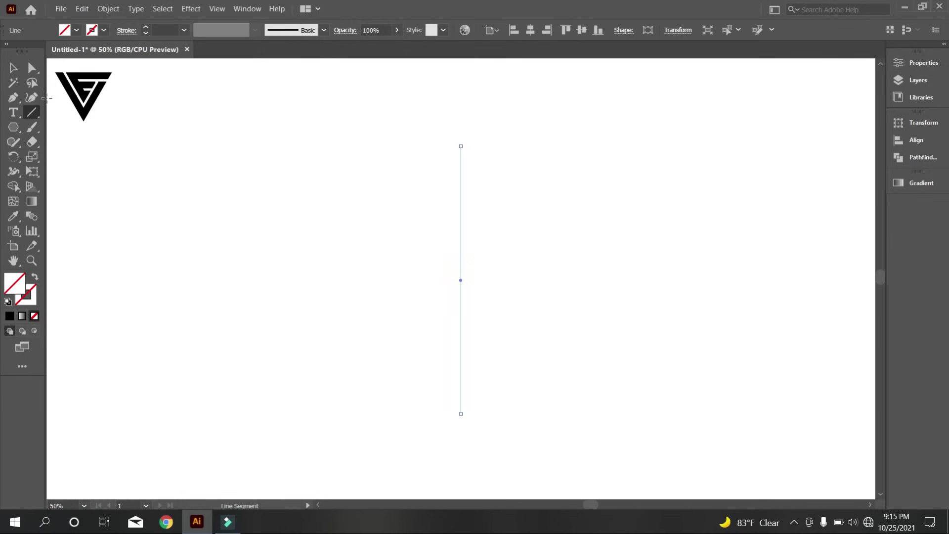
pyautogui.click(12, 68)
pyautogui.click(104, 30)
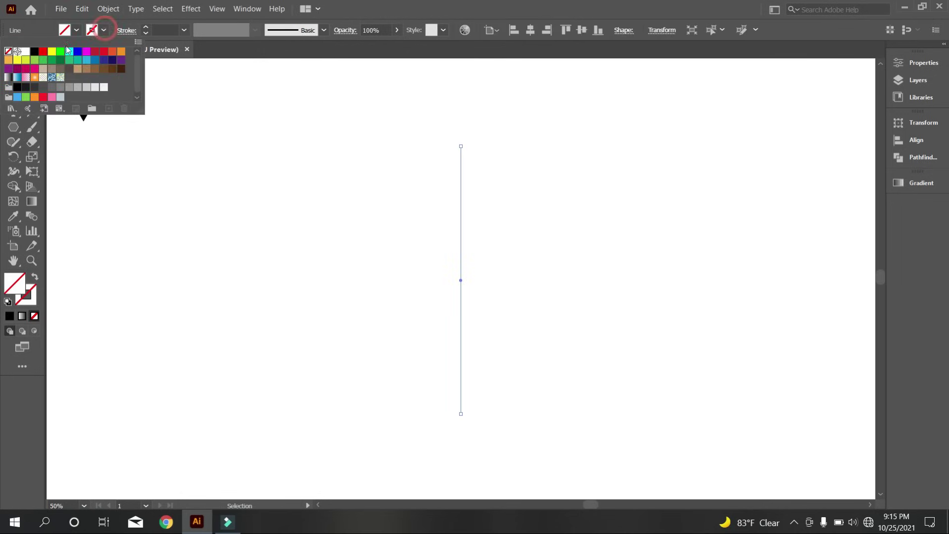
pyautogui.click(34, 52)
pyautogui.click(187, 212)
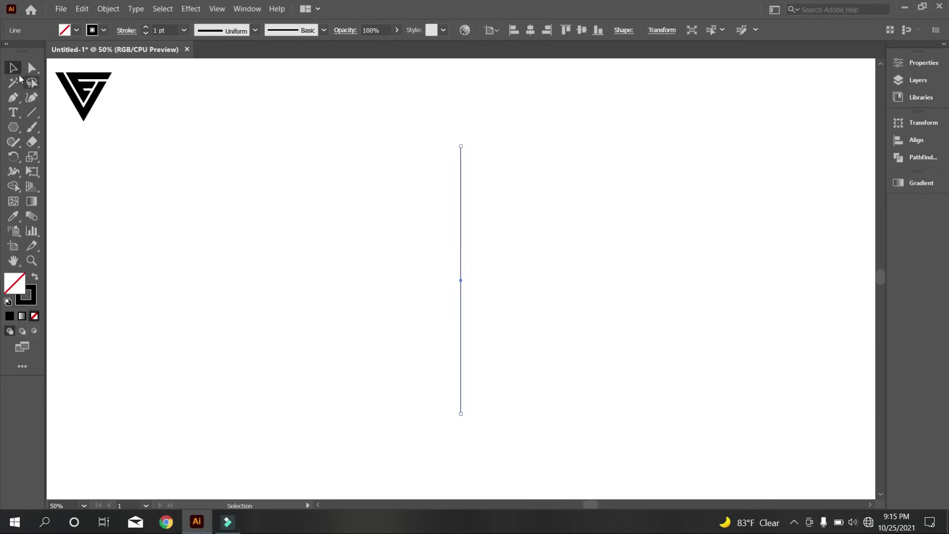
# - Copy the vertical line a short distance to the right and repeat the copy until there are eleven evenly spaced lines
pyautogui.moveTo(460, 274); pyautogui.dragTo(470, 269)
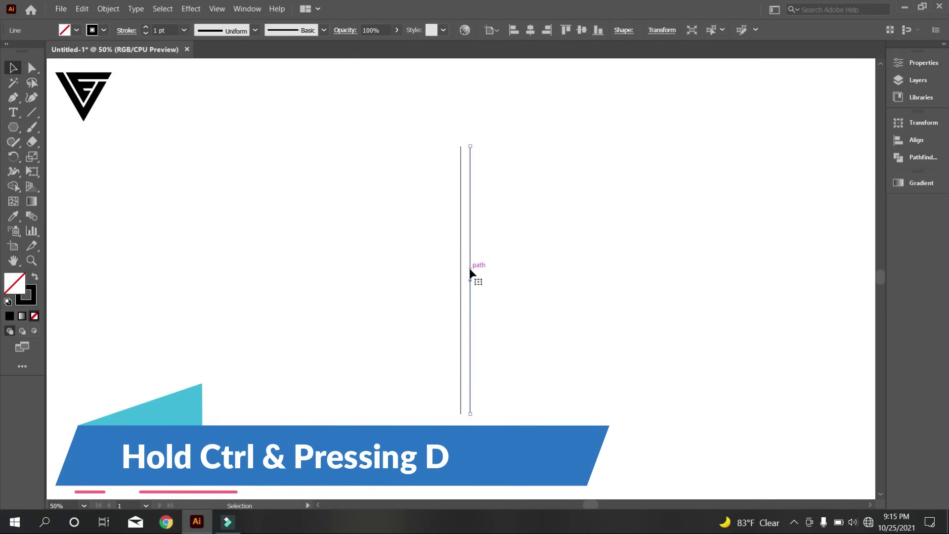
pyautogui.hotkey('ctrl', 'd')
pyautogui.hotkey('ctrl', 'd')
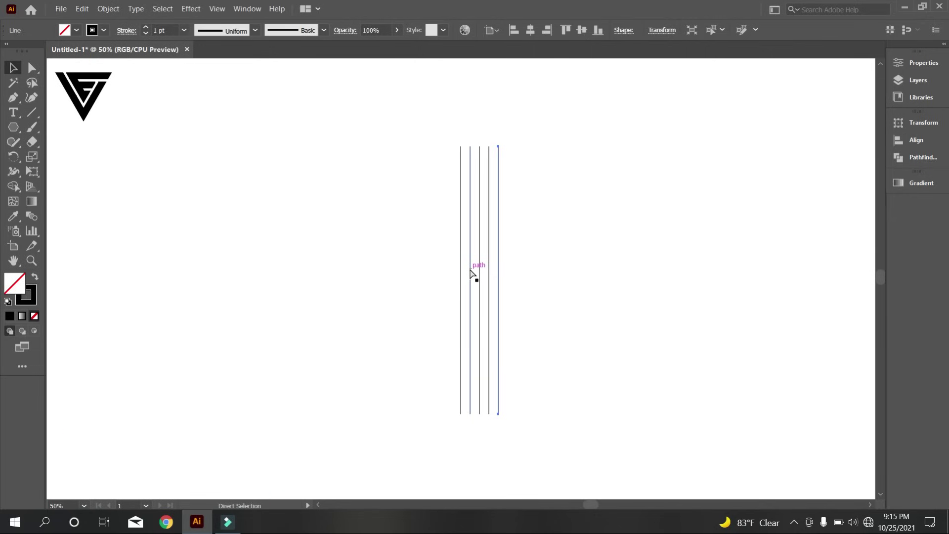
pyautogui.hotkey('ctrl', 'd')
pyautogui.hotkey('ctrl', 'd')
pyautogui.hotkey('ctrl', 'd')
pyautogui.hotkey('ctrl', 'd')
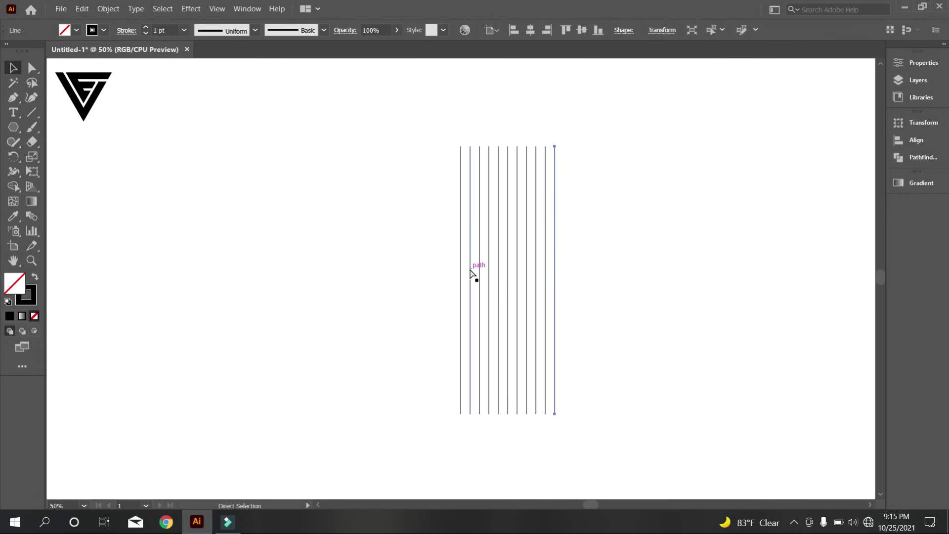
# - Align the eleven vertical lines by their vertical centres and group them
pyautogui.moveTo(393, 121); pyautogui.dragTo(699, 286)
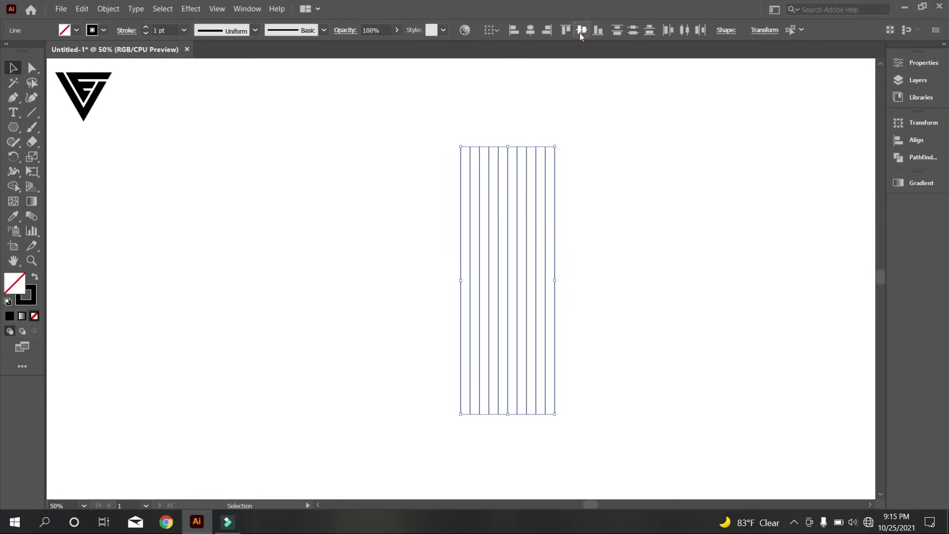
pyautogui.rightClick(572, 152)
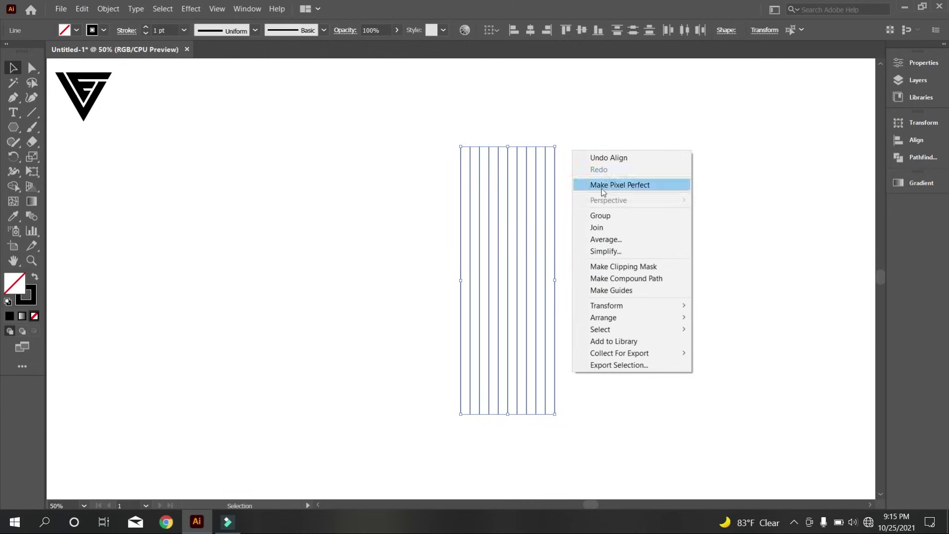
pyautogui.click(617, 215)
pyautogui.click(179, 178)
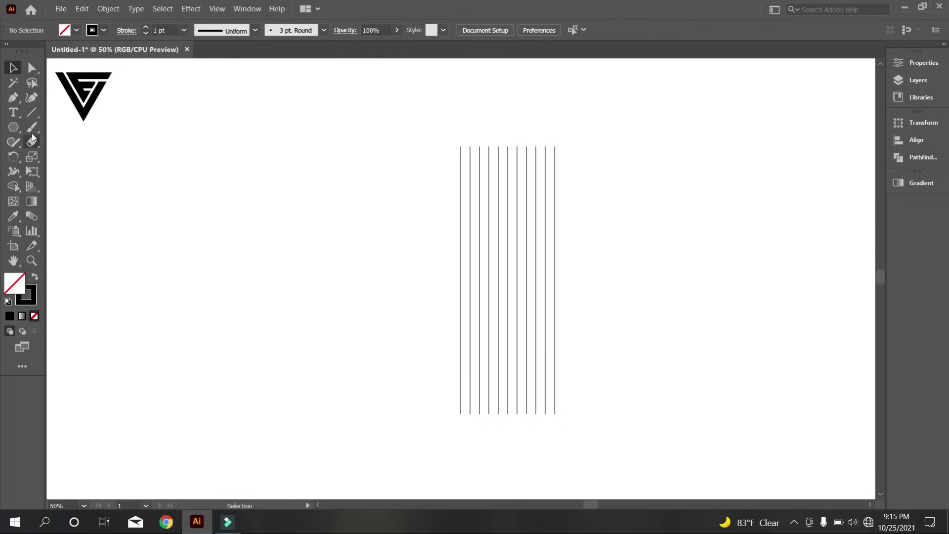
# - Create a six-sided polygon with a 50 px radius beside the vertical line group
pyautogui.moveTo(19, 126); pyautogui.dragTo(61, 169)
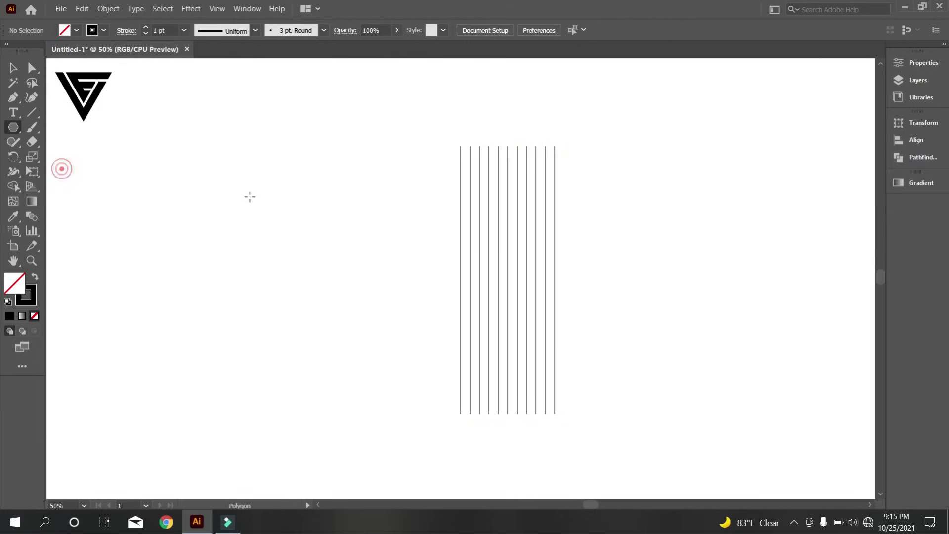
pyautogui.click(301, 207)
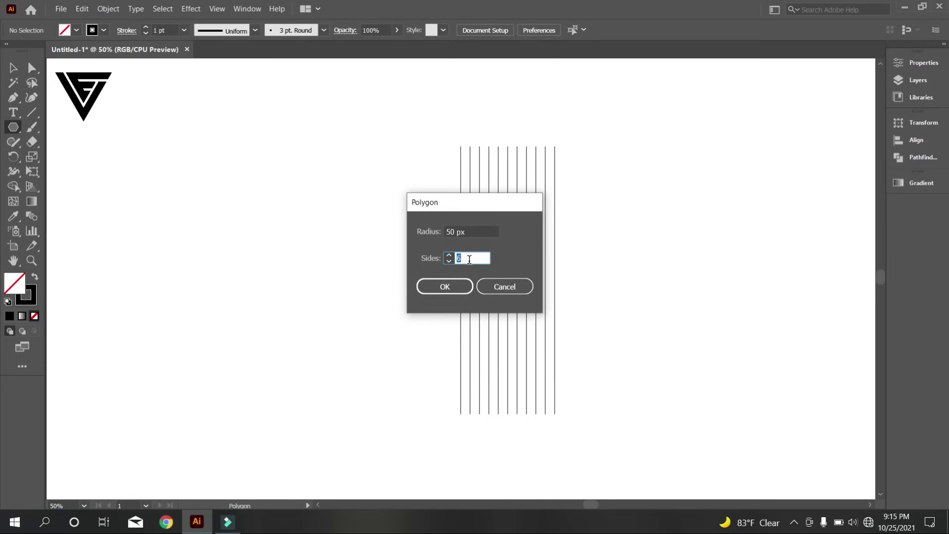
pyautogui.click(446, 289)
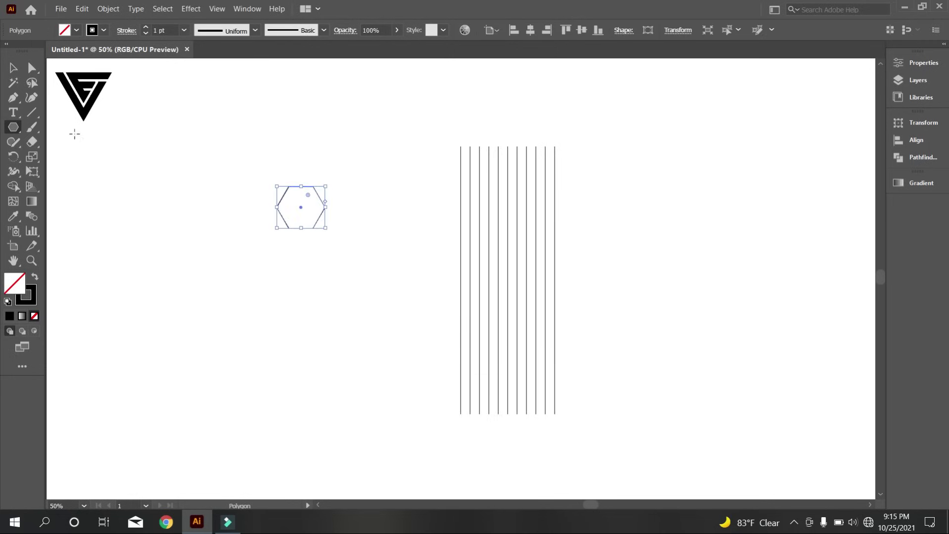
# - Enlarge the hexagon proportionally to about three times its size beside the vertical lines
pyautogui.click(16, 72)
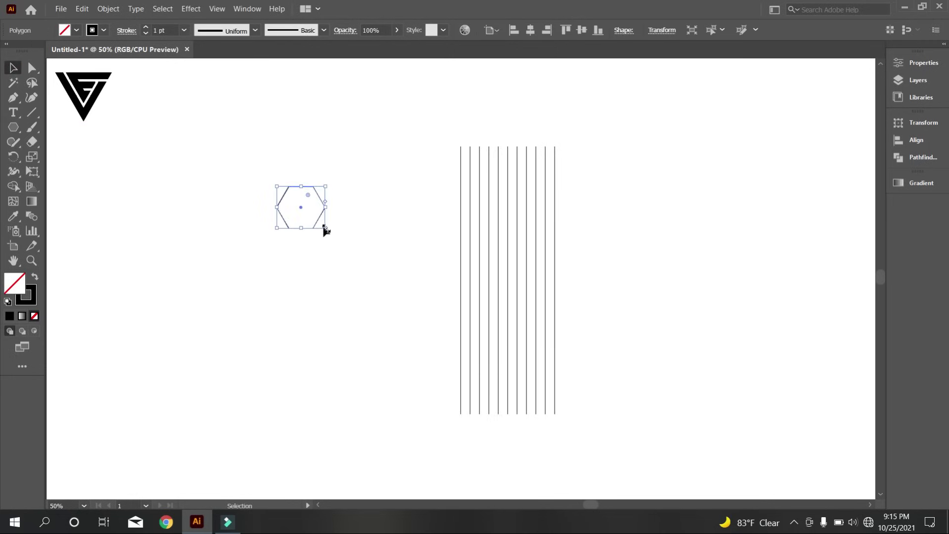
pyautogui.moveTo(326, 230); pyautogui.dragTo(419, 311)
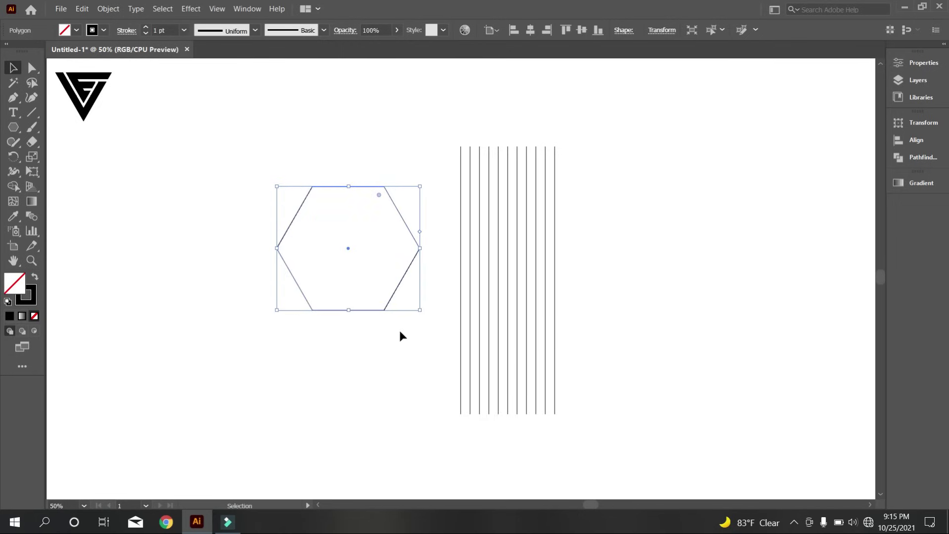
pyautogui.click(400, 332)
# - Rotate the vertical line group to an angle of 300°
pyautogui.moveTo(631, 331); pyautogui.dragTo(468, 230)
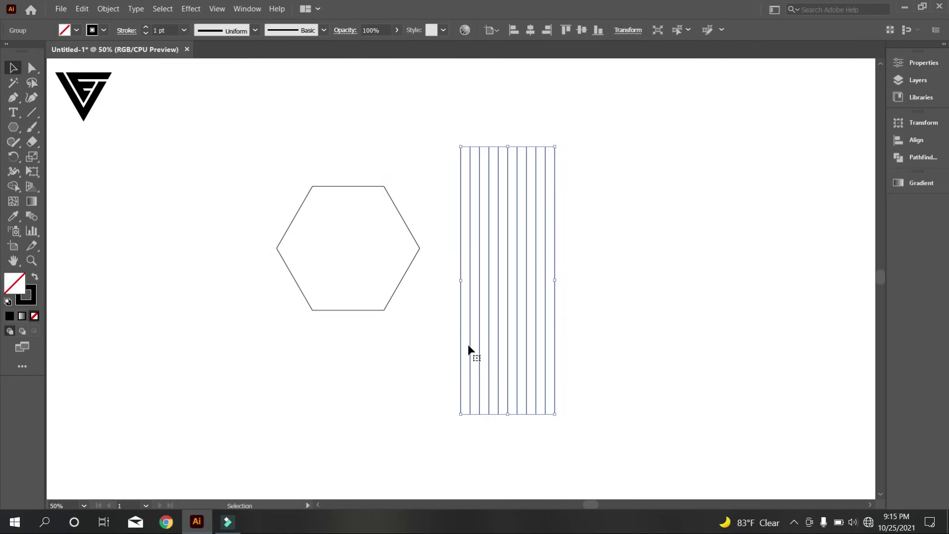
pyautogui.click(625, 31)
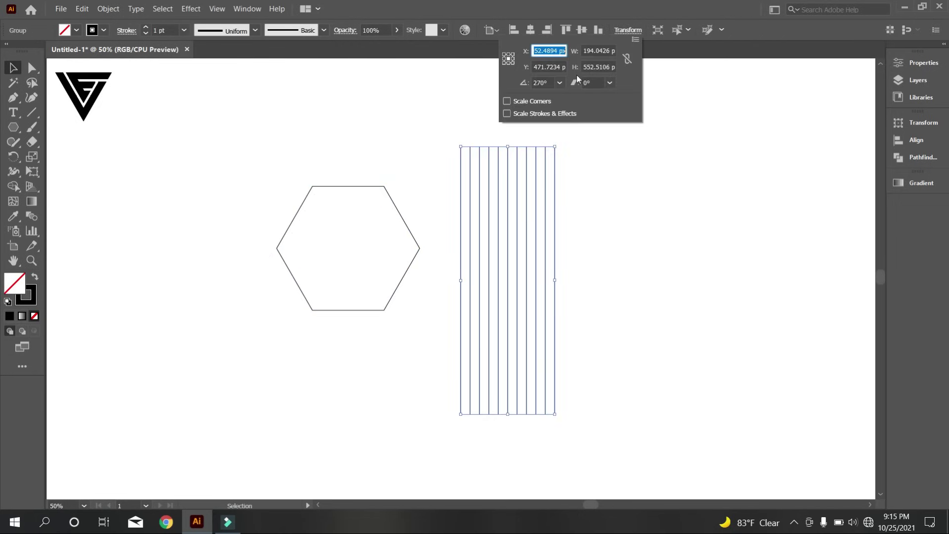
pyautogui.click(551, 83)
pyautogui.scroll(10, 552, 83)
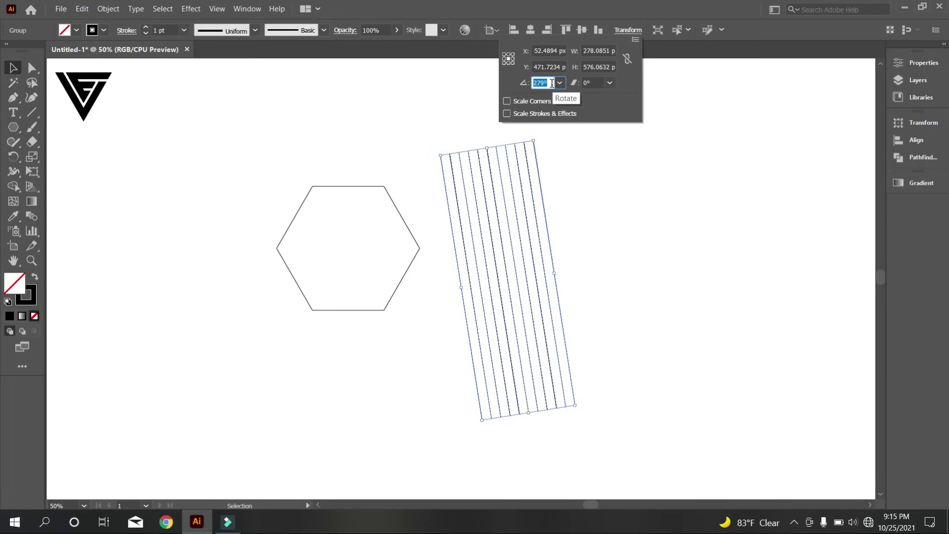
pyautogui.scroll(20, 552, 83)
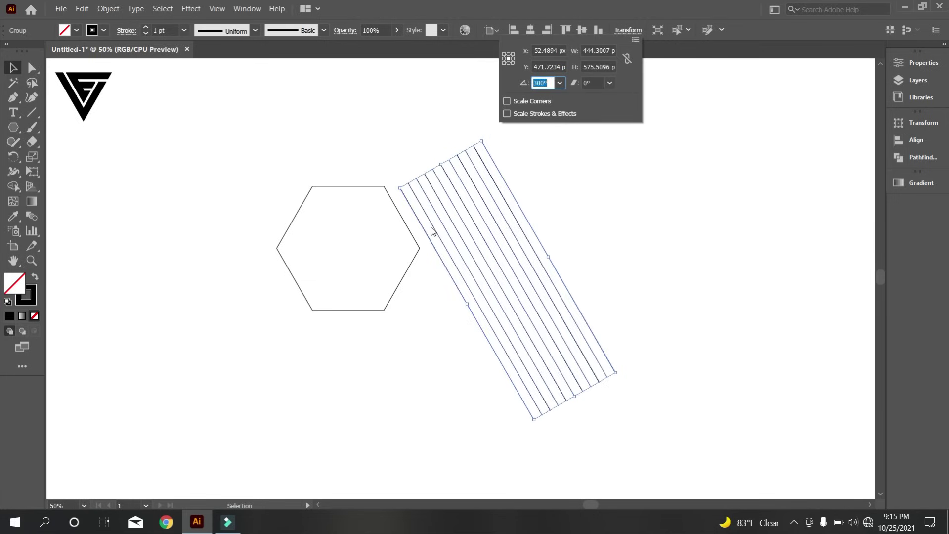
pyautogui.click(450, 222)
# - Create a mirrored copy of the slanted line group by reflecting it across the vertical axis
pyautogui.rightClick(450, 221)
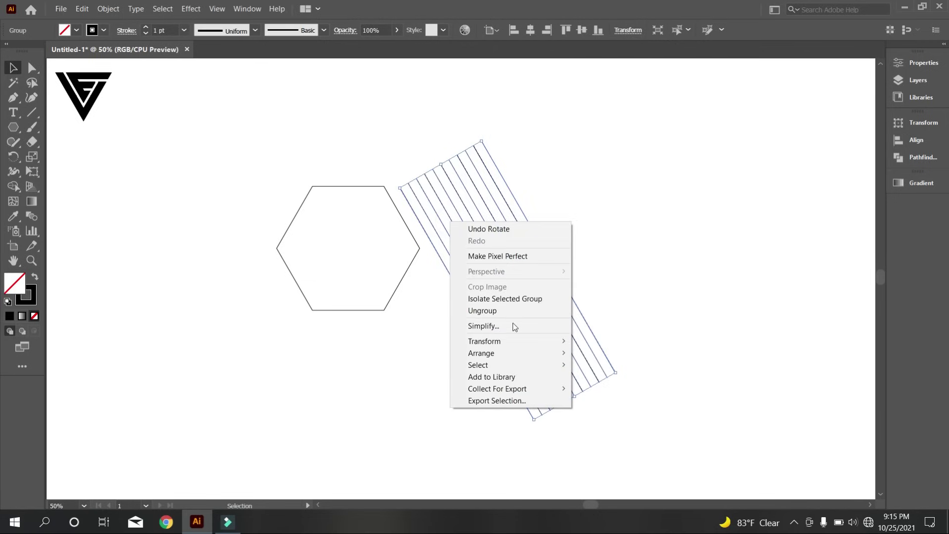
pyautogui.moveTo(511, 339)
pyautogui.click(657, 381)
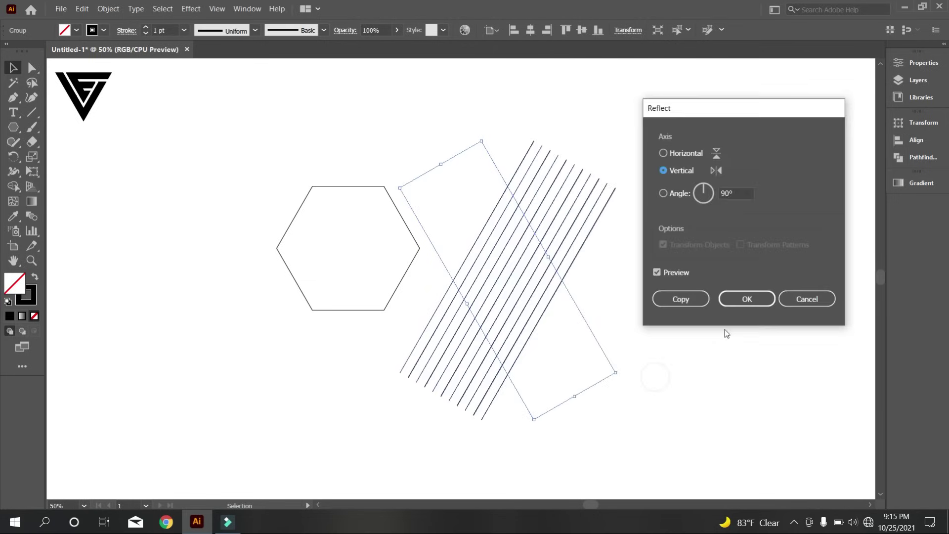
pyautogui.click(691, 294)
# - Copy the mirrored line group in place and rotate the copy so that its lines run horizontally
pyautogui.moveTo(640, 256); pyautogui.dragTo(586, 175)
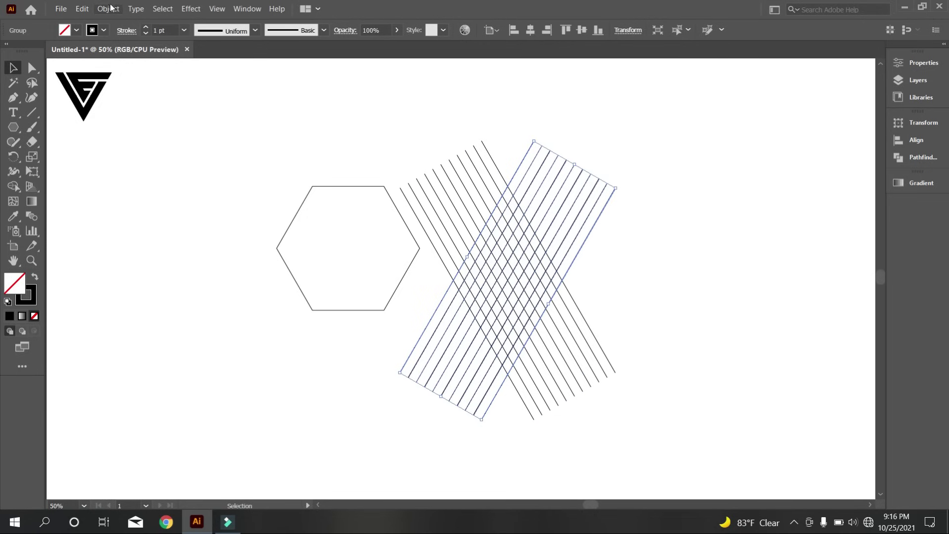
pyautogui.click(85, 9)
pyautogui.click(110, 61)
pyautogui.click(82, 9)
pyautogui.click(158, 110)
pyautogui.click(627, 31)
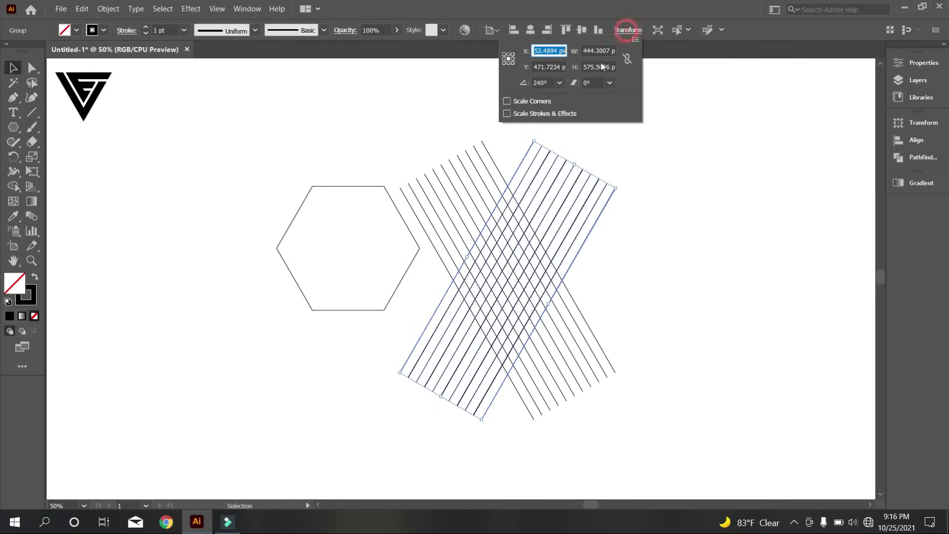
pyautogui.click(559, 82)
pyautogui.click(571, 94)
pyautogui.click(687, 250)
# - Delete the reference hexagon beside the line grid
pyautogui.moveTo(313, 157); pyautogui.dragTo(331, 211)
pyautogui.press('Delete')
pyautogui.scroll(-1, 539, 256)
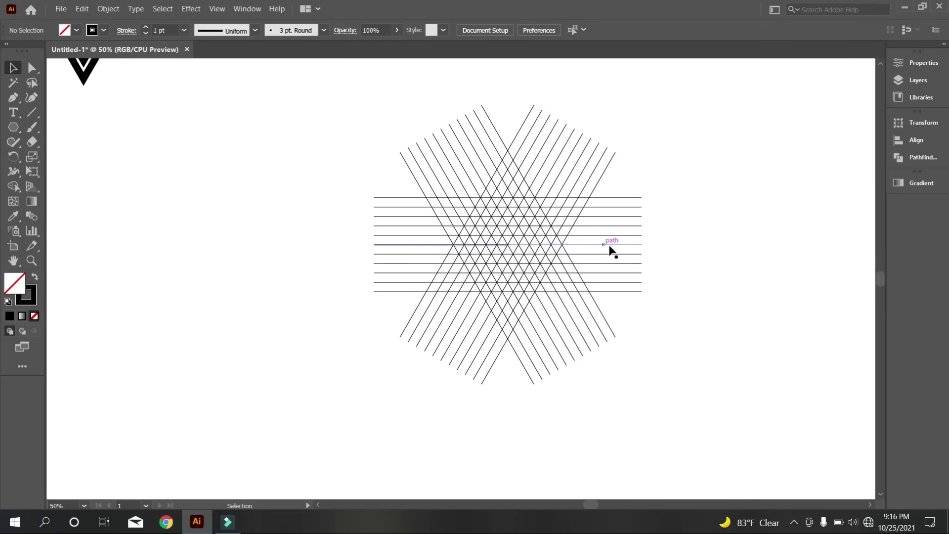
# - Select all three line groups and merge cells in the grid's left half into a slanted black V shape with the Shape Builder
pyautogui.scroll(1, 628, 245)
pyautogui.scroll(1, 572, 256)
pyautogui.scroll(1, 230, 225)
pyautogui.moveTo(143, 144); pyautogui.dragTo(551, 408)
pyautogui.scroll(2, 421, 357)
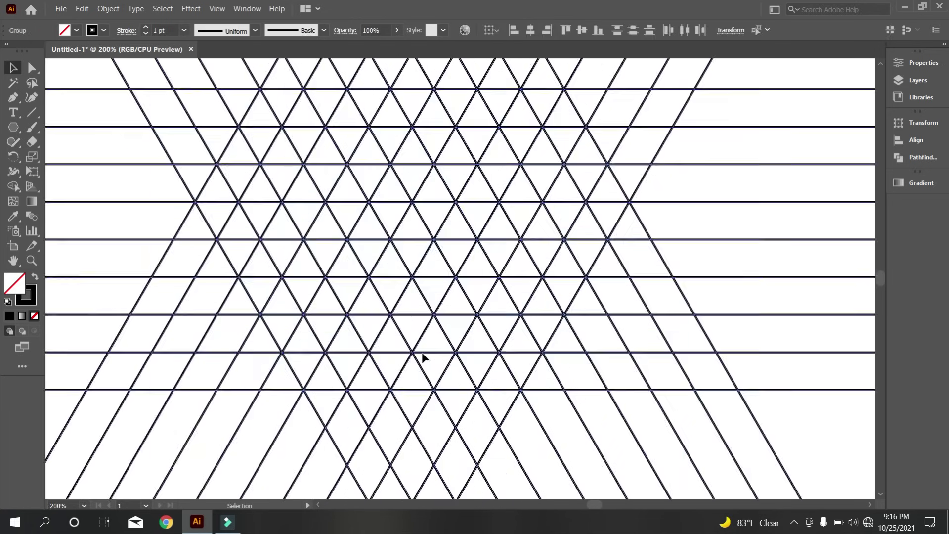
pyautogui.scroll(-1, 422, 352)
pyautogui.click(17, 187)
pyautogui.click(35, 277)
pyautogui.scroll(1, 272, 210)
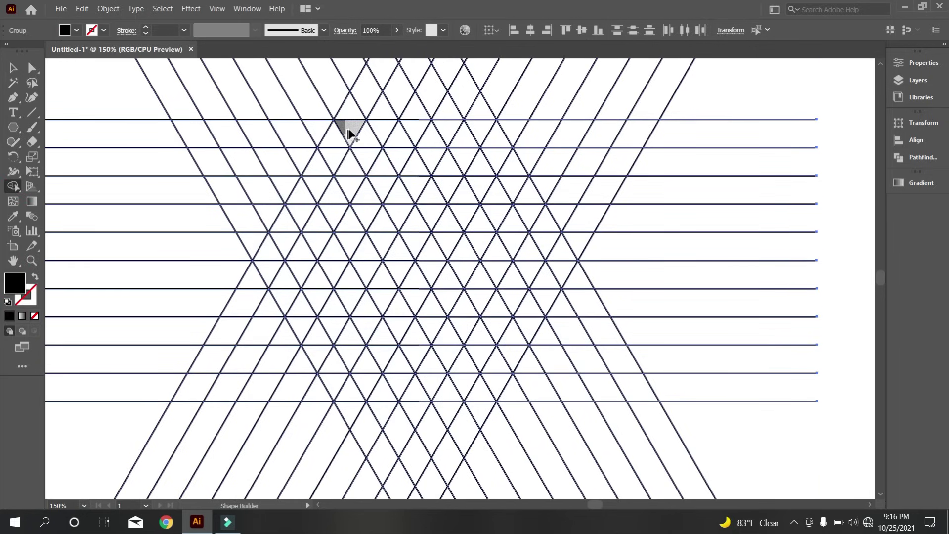
pyautogui.moveTo(345, 155); pyautogui.dragTo(291, 232)
pyautogui.moveTo(276, 269); pyautogui.dragTo(297, 308)
pyautogui.moveTo(336, 248)
pyautogui.mouseDown()
pyautogui.moveTo(403, 132)
pyautogui.moveTo(419, 122)
pyautogui.mouseUp()
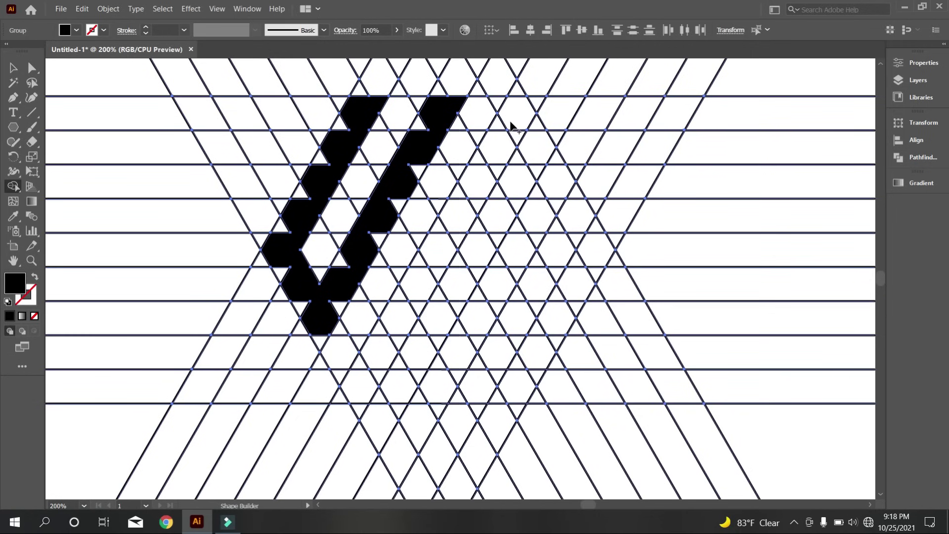
# - Merge grid cells right of the V into a slanted three-armed W, and fill in the V's jagged edges
pyautogui.moveTo(511, 123)
pyautogui.mouseDown()
pyautogui.moveTo(374, 354)
pyautogui.moveTo(371, 387)
pyautogui.moveTo(431, 387)
pyautogui.moveTo(507, 275)
pyautogui.moveTo(559, 173)
pyautogui.mouseUp()
pyautogui.moveTo(596, 235)
pyautogui.mouseDown()
pyautogui.moveTo(561, 328)
pyautogui.moveTo(473, 381)
pyautogui.moveTo(376, 394)
pyautogui.mouseUp()
pyautogui.scroll(2, 307, 279)
pyautogui.scroll(2, 317, 232)
pyautogui.scroll(-1, 334, 210)
pyautogui.scroll(2, 346, 198)
pyautogui.moveTo(390, 129)
pyautogui.mouseDown()
pyautogui.moveTo(313, 281)
pyautogui.moveTo(300, 345)
pyautogui.moveTo(328, 421)
pyautogui.moveTo(364, 438)
pyautogui.mouseUp()
pyautogui.moveTo(532, 123)
pyautogui.mouseDown()
pyautogui.moveTo(502, 141)
pyautogui.moveTo(470, 258)
pyautogui.moveTo(400, 357)
pyautogui.moveTo(381, 409)
pyautogui.moveTo(365, 426)
pyautogui.moveTo(355, 417)
pyautogui.mouseUp()
pyautogui.scroll(-3, 364, 416)
pyautogui.scroll(-3, 368, 402)
pyautogui.scroll(-2, 381, 393)
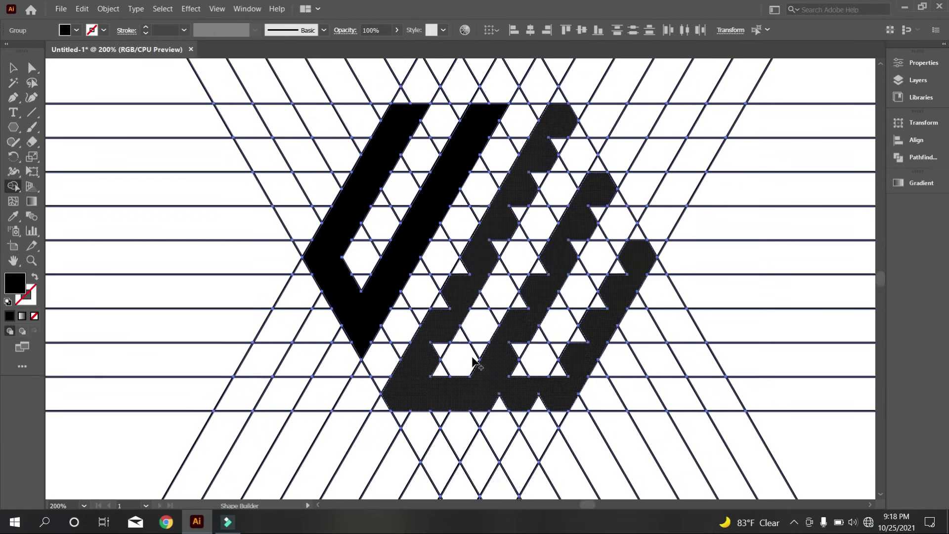
# - Merge the remaining notch and tip cells into the W shape so that its arms have straight edges
pyautogui.scroll(1, 475, 363)
pyautogui.moveTo(562, 146); pyautogui.dragTo(552, 170)
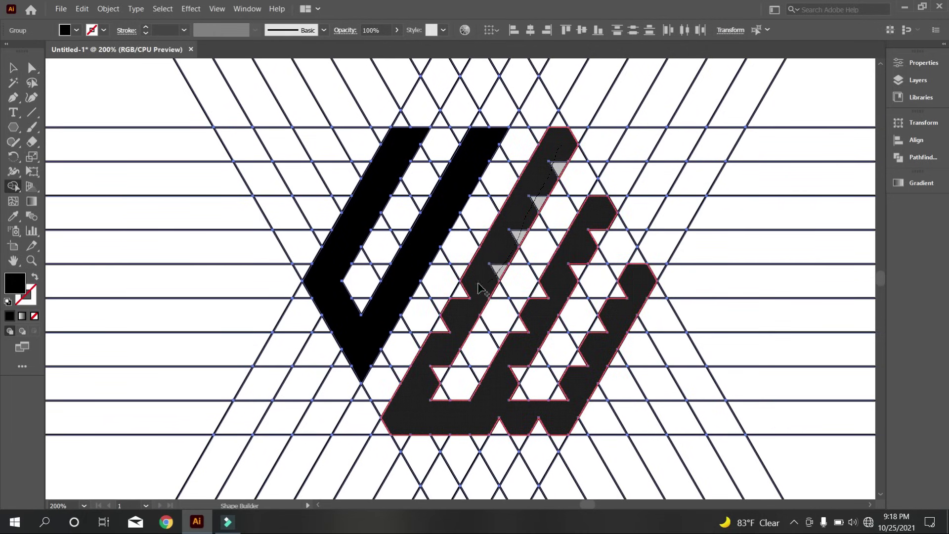
pyautogui.moveTo(438, 366)
pyautogui.mouseDown()
pyautogui.moveTo(471, 415)
pyautogui.moveTo(527, 426)
pyautogui.moveTo(548, 419)
pyautogui.moveTo(608, 308)
pyautogui.mouseUp()
pyautogui.moveTo(637, 261); pyautogui.dragTo(638, 259)
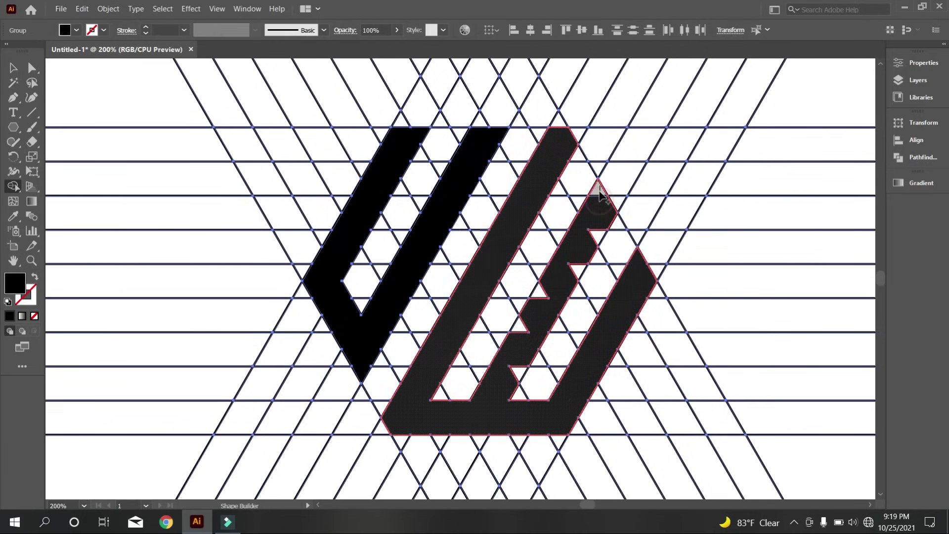
pyautogui.moveTo(499, 398); pyautogui.dragTo(501, 402)
pyautogui.scroll(-3, 502, 385)
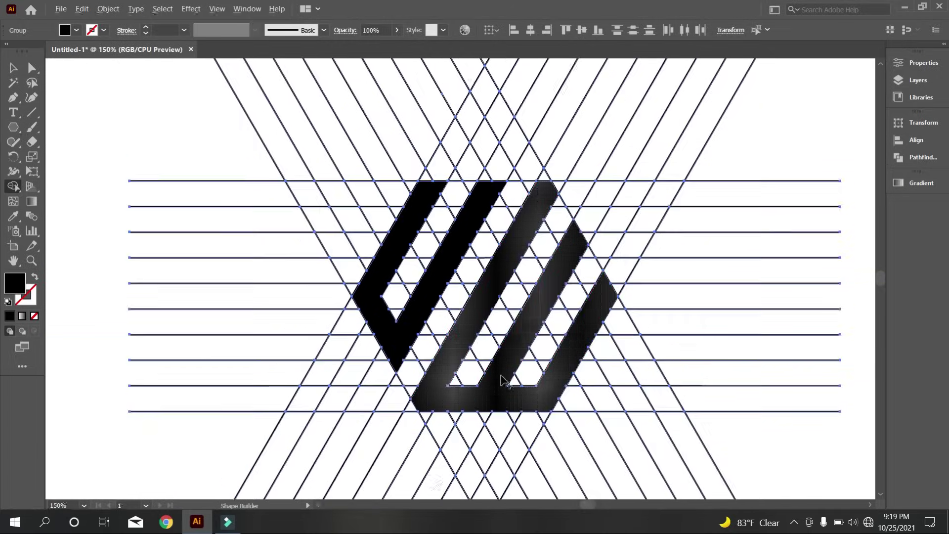
pyautogui.scroll(-1, 507, 374)
# - Ungroup the merged grid artwork and deselect it
pyautogui.click(16, 69)
pyautogui.click(152, 139)
pyautogui.click(452, 275)
pyautogui.rightClick(452, 276)
pyautogui.click(519, 362)
pyautogui.click(661, 380)
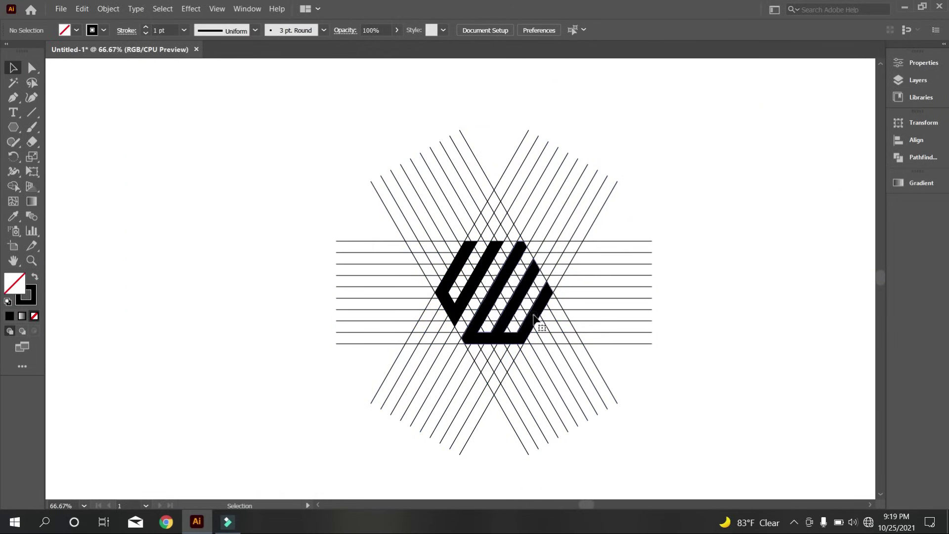
# - Move the black V and W shapes together out of the grid to the empty area on its left
pyautogui.click(535, 318)
pyautogui.moveTo(445, 294); pyautogui.dragTo(173, 243)
pyautogui.click(298, 340)
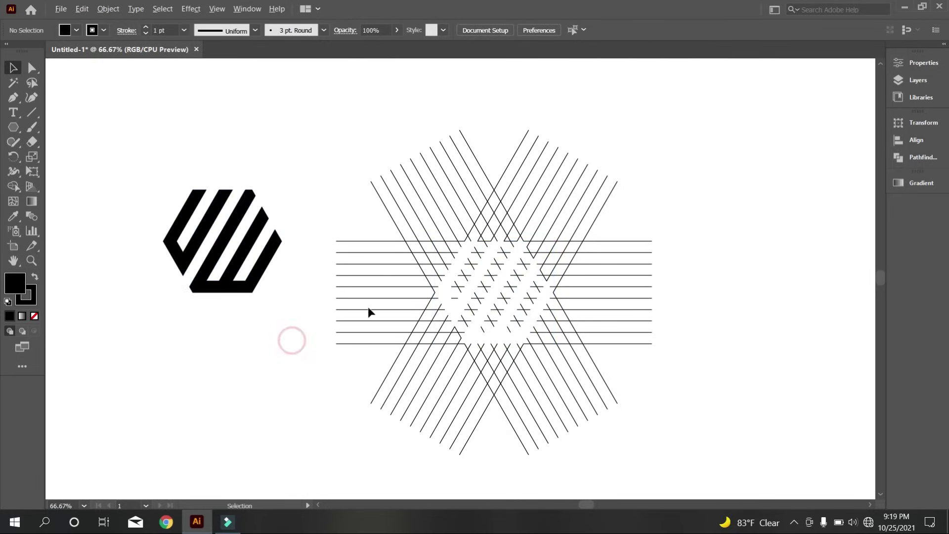
# - Select all the leftover grid lines and delete them
pyautogui.scroll(-1, 381, 297)
pyautogui.moveTo(496, 365); pyautogui.dragTo(527, 369)
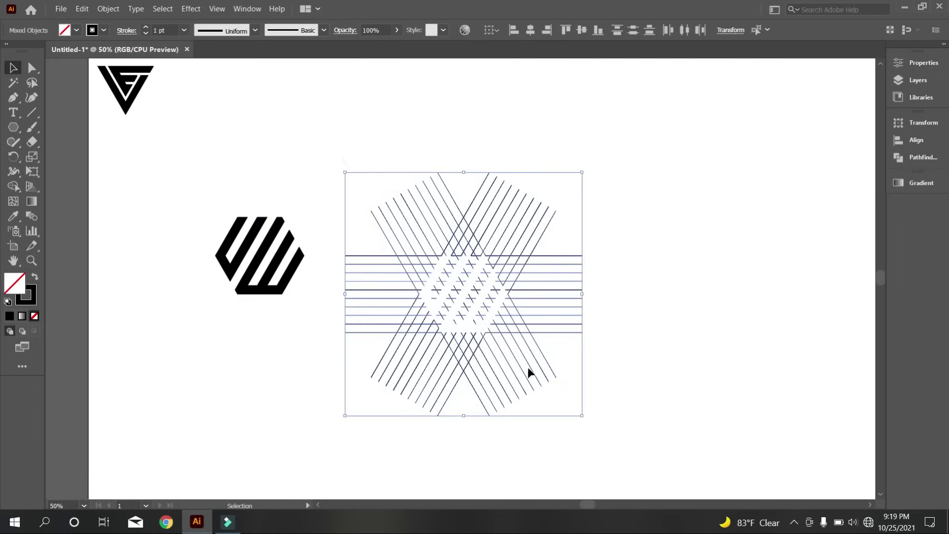
pyautogui.press('Delete')
# - Select the V and W shapes and group them into one logo
pyautogui.scroll(1, 215, 287)
pyautogui.scroll(1, 168, 242)
pyautogui.moveTo(198, 213); pyautogui.dragTo(385, 370)
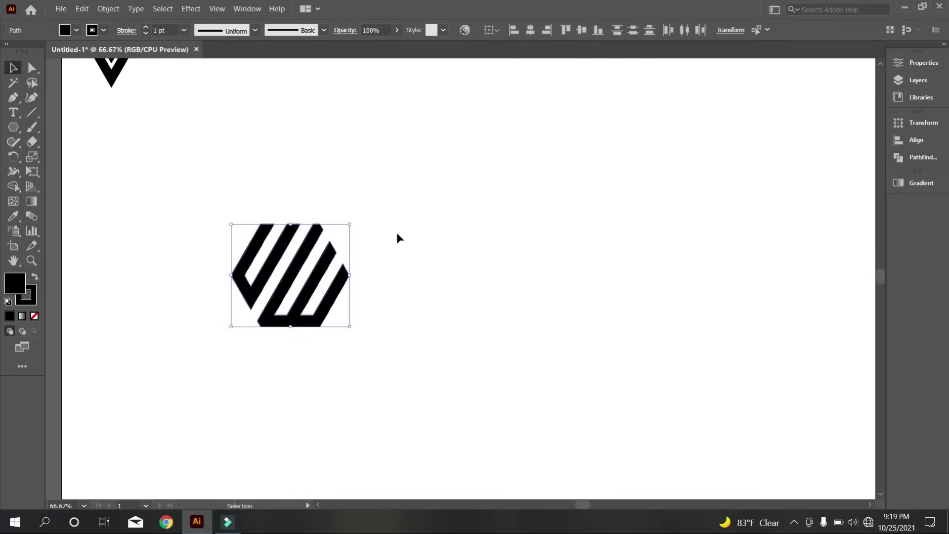
pyautogui.rightClick(397, 232)
pyautogui.click(453, 306)
# - Thicken the hexagonal logo group by setting its stroke weight to 7 pt
pyautogui.scroll(1, 227, 251)
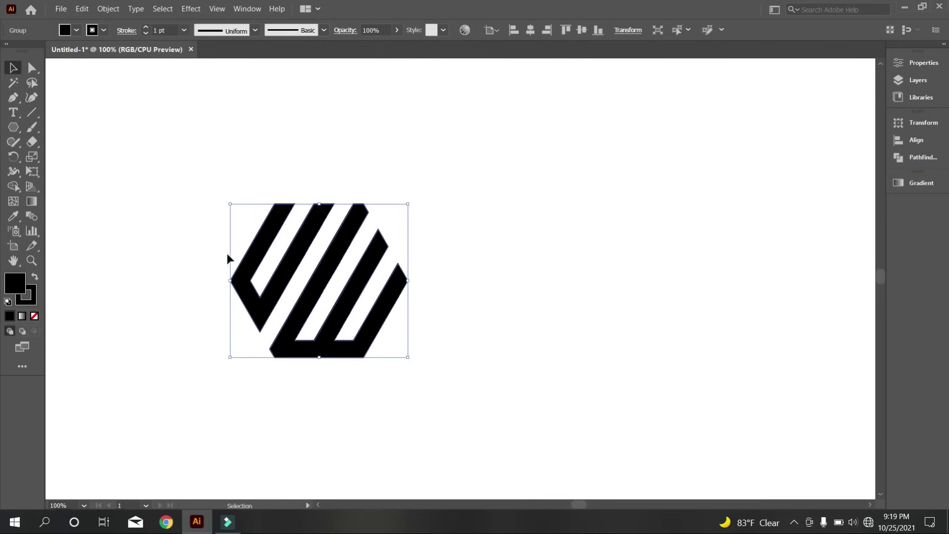
pyautogui.scroll(5, 170, 31)
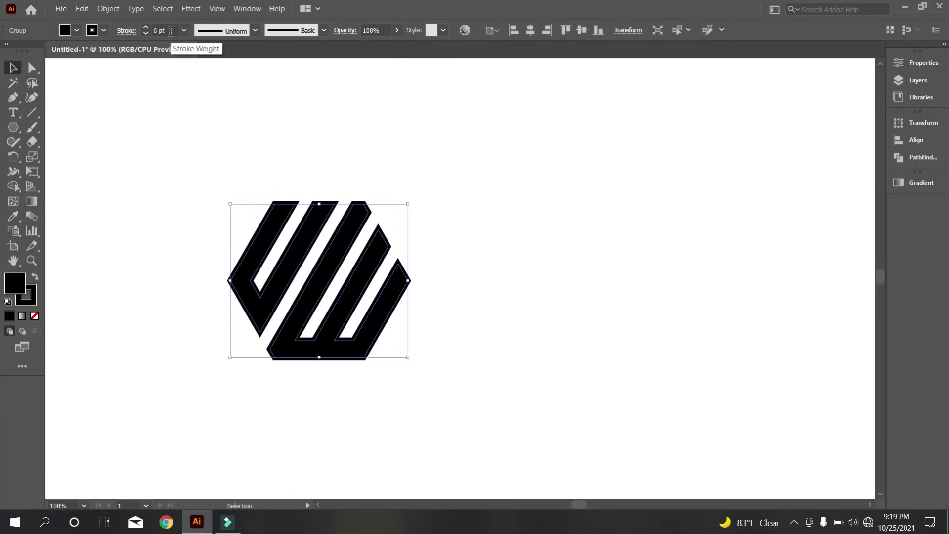
pyautogui.click(215, 110)
pyautogui.click(265, 214)
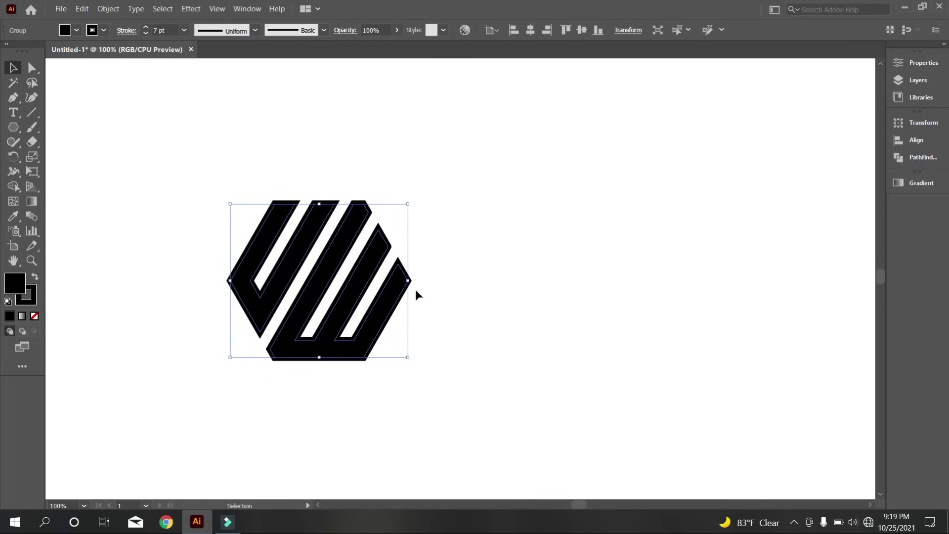
# - Expand the logo's fill and stroke, and unite the resulting pieces with the Pathfinder
pyautogui.click(108, 7)
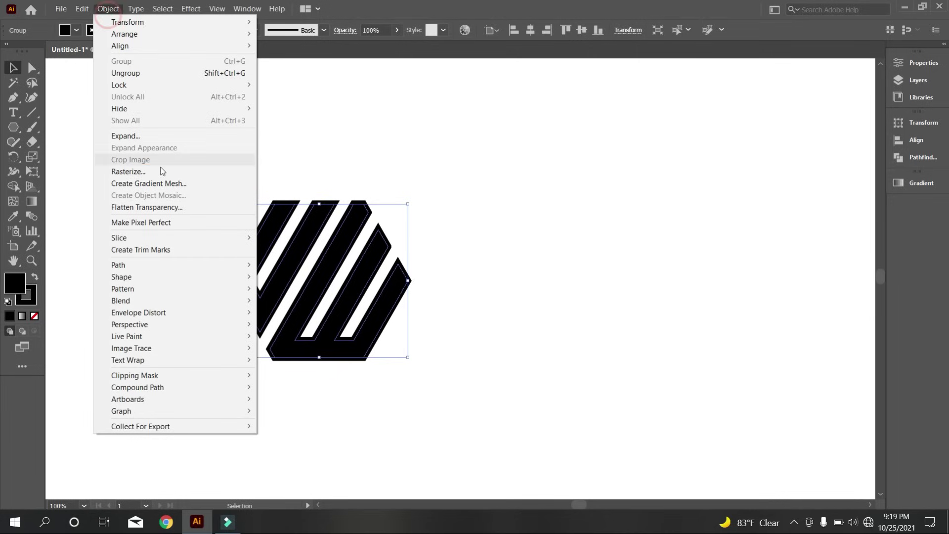
pyautogui.click(162, 139)
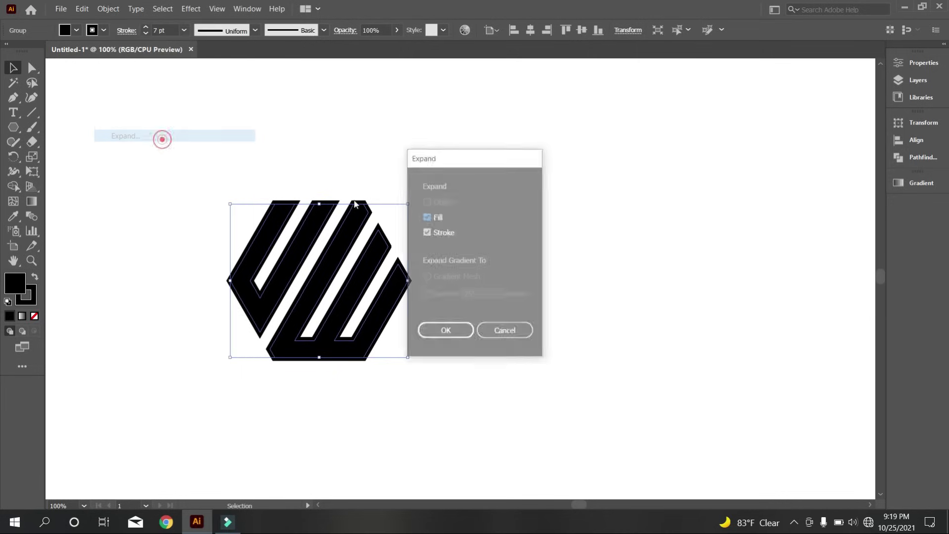
pyautogui.click(446, 330)
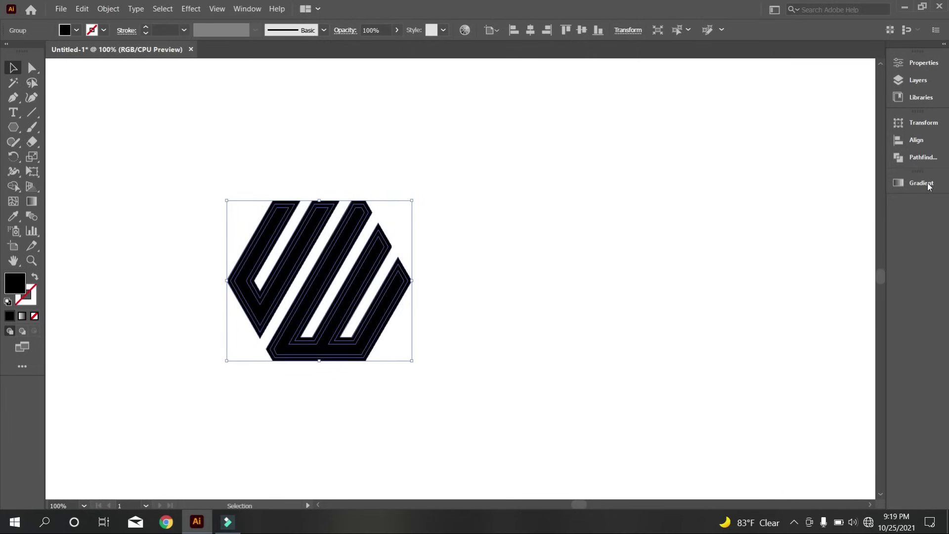
pyautogui.click(911, 158)
pyautogui.click(754, 150)
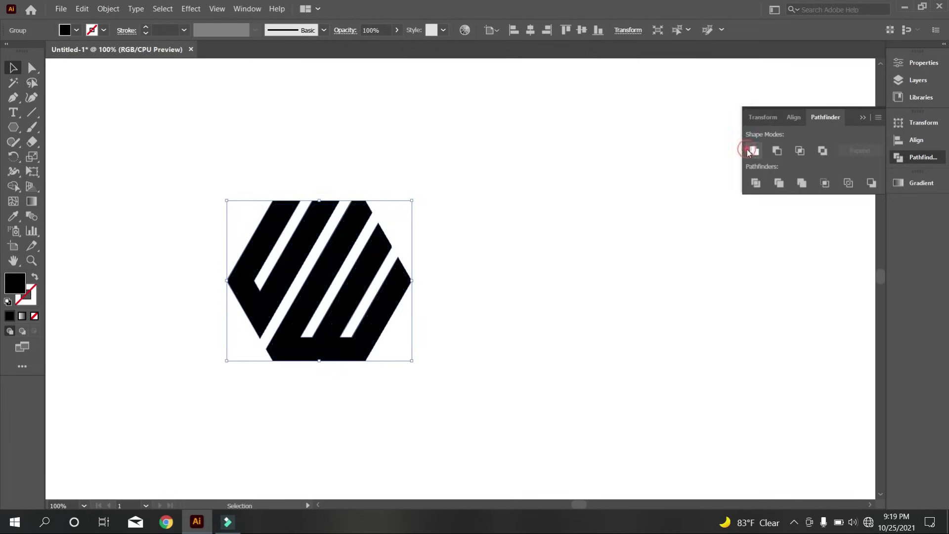
# - Scale the hexagonal logo down and place it beside the VE logo in the artboard's upper-left corner
pyautogui.scroll(-3, 663, 298)
pyautogui.moveTo(579, 322); pyautogui.dragTo(505, 187)
pyautogui.click(511, 234)
pyautogui.scroll(1, 719, 228)
pyautogui.scroll(3, 543, 234)
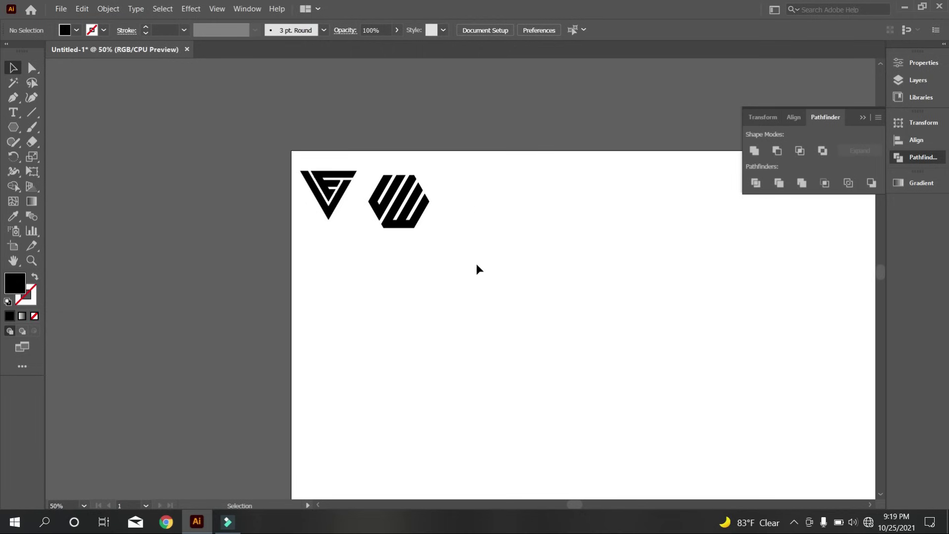
# - Align the two finished logos by their vertical centres
pyautogui.moveTo(477, 266); pyautogui.dragTo(353, 187)
pyautogui.click(582, 30)
pyautogui.click(511, 300)
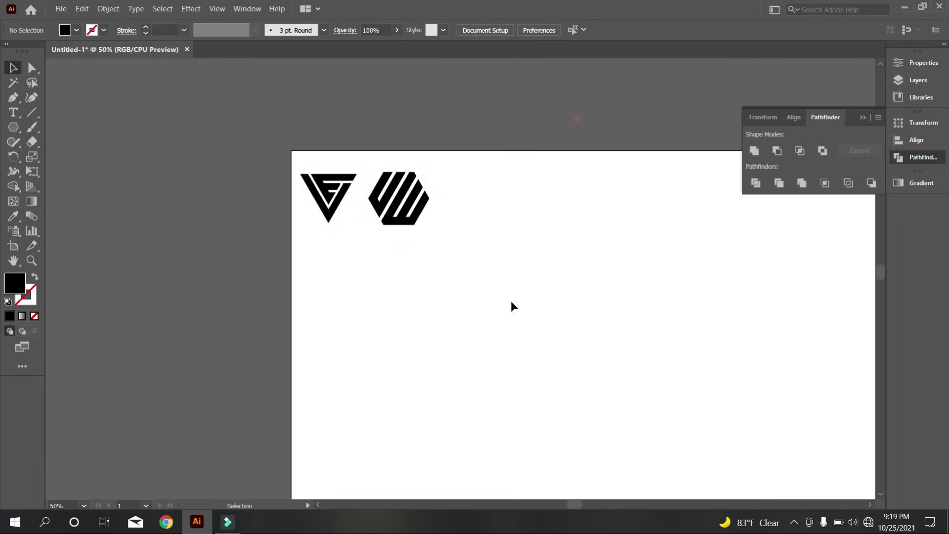
# - Draw a long vertical line in the empty artboard area below the logos and give it a black 1 pt stroke
pyautogui.scroll(-3, 399, 312)
pyautogui.scroll(-3, 595, 353)
pyautogui.scroll(1, 618, 330)
pyautogui.scroll(2, 469, 369)
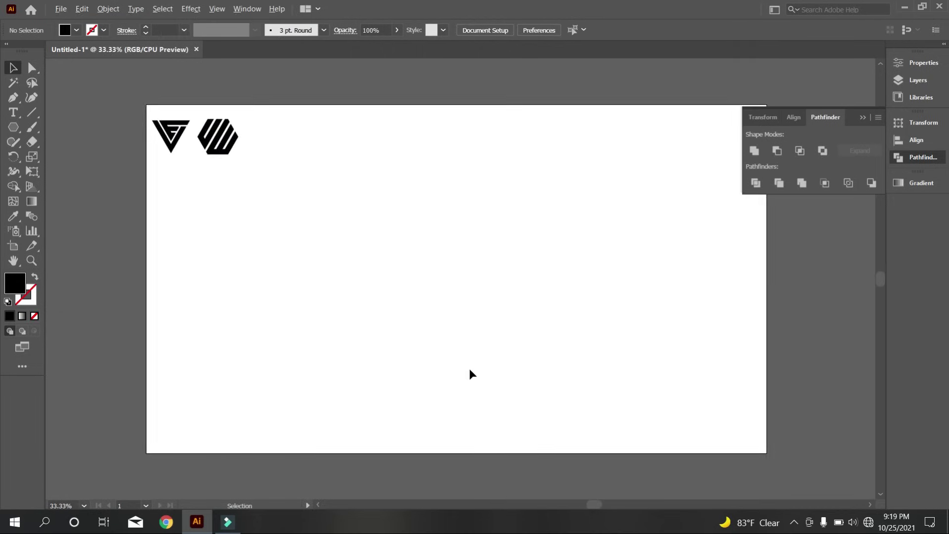
pyautogui.scroll(-1, 467, 341)
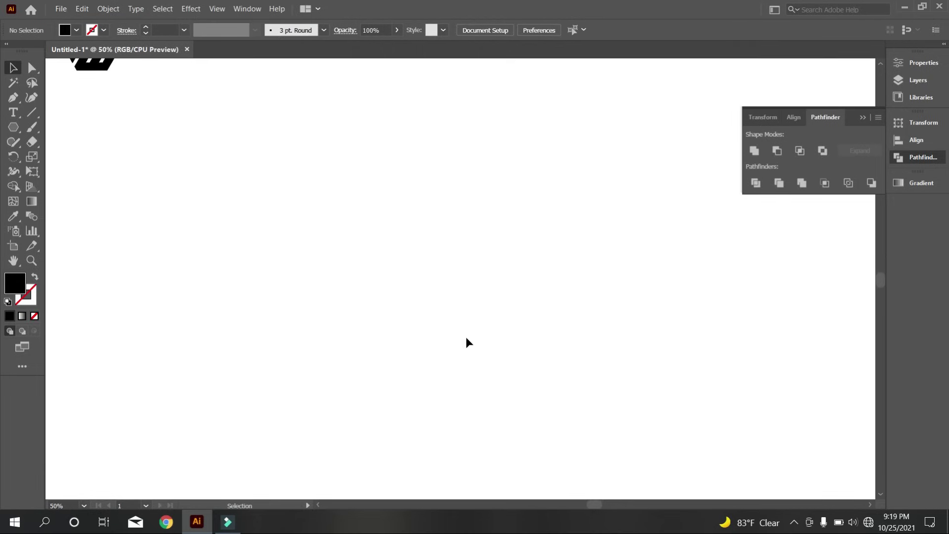
pyautogui.click(32, 112)
pyautogui.moveTo(301, 159); pyautogui.dragTo(302, 406)
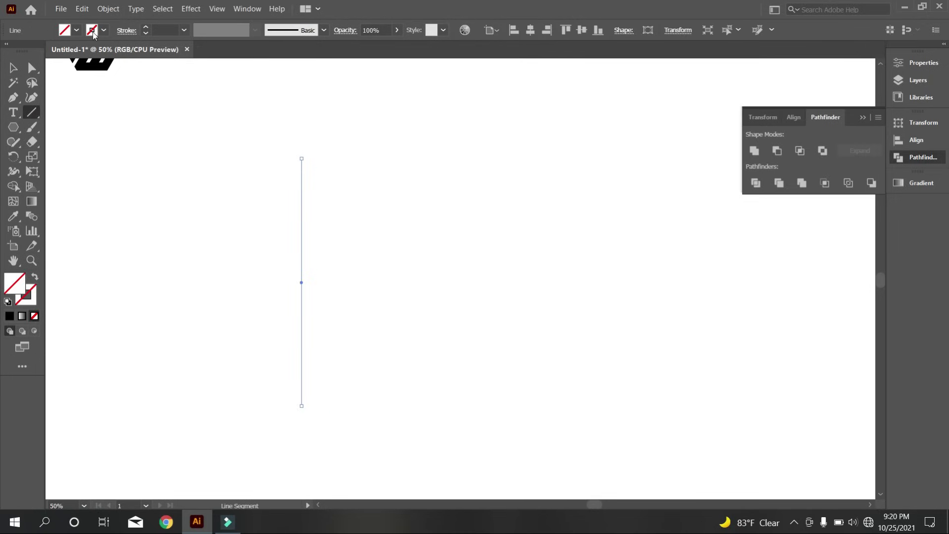
pyautogui.click(104, 30)
pyautogui.click(37, 54)
pyautogui.click(129, 195)
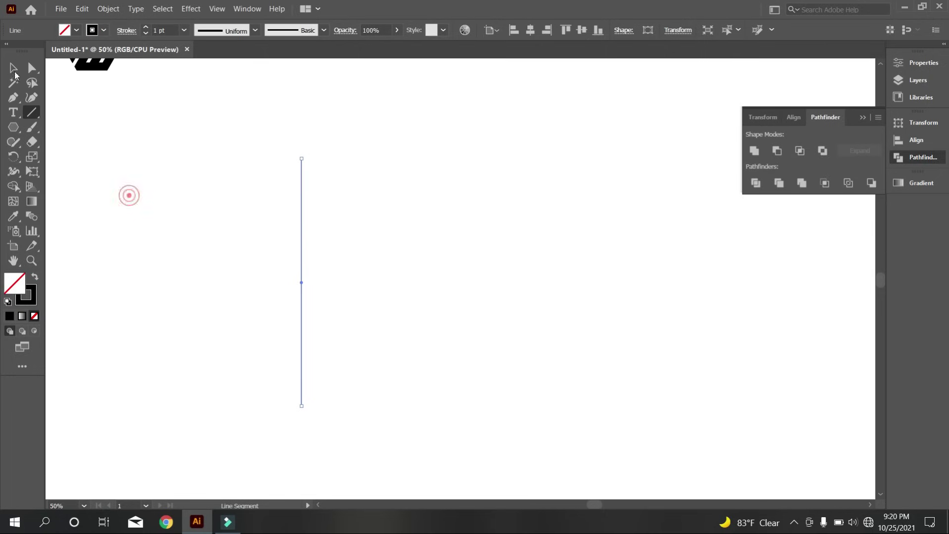
# - Duplicate the vertical line at a small, equal spacing to make a row of eight parallel lines
pyautogui.click(11, 69)
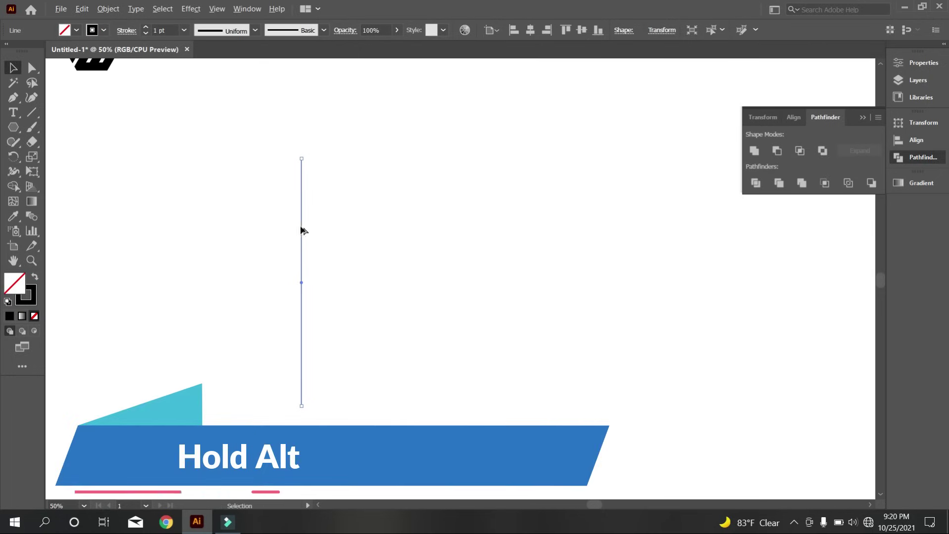
pyautogui.moveTo(301, 227); pyautogui.dragTo(307, 227)
pyautogui.hotkey('ctrl', 'd')
pyautogui.hotkey('ctrl', 'd')
pyautogui.hotkey('ctrl', 'd')
pyautogui.hotkey('ctrl', 'd')
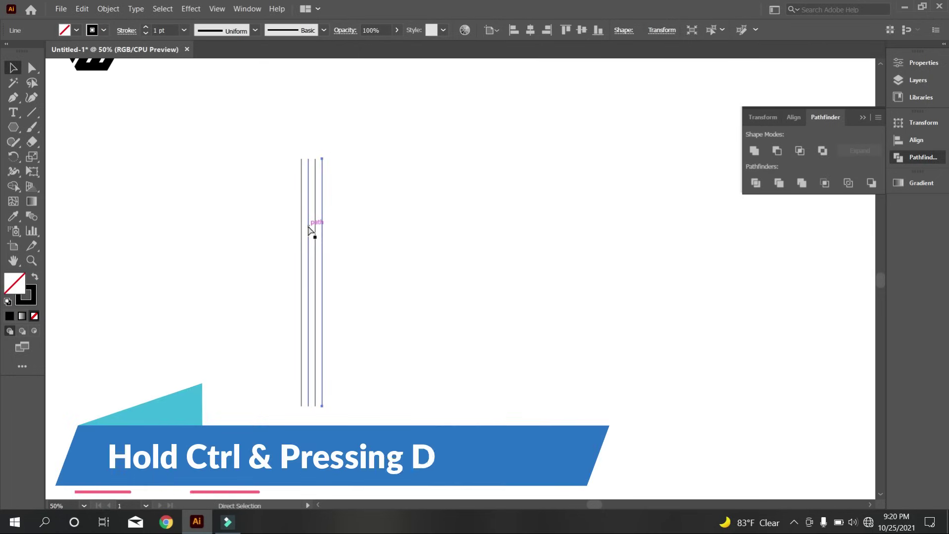
pyautogui.hotkey('ctrl', 'd')
pyautogui.hotkey('ctrl', 'd')
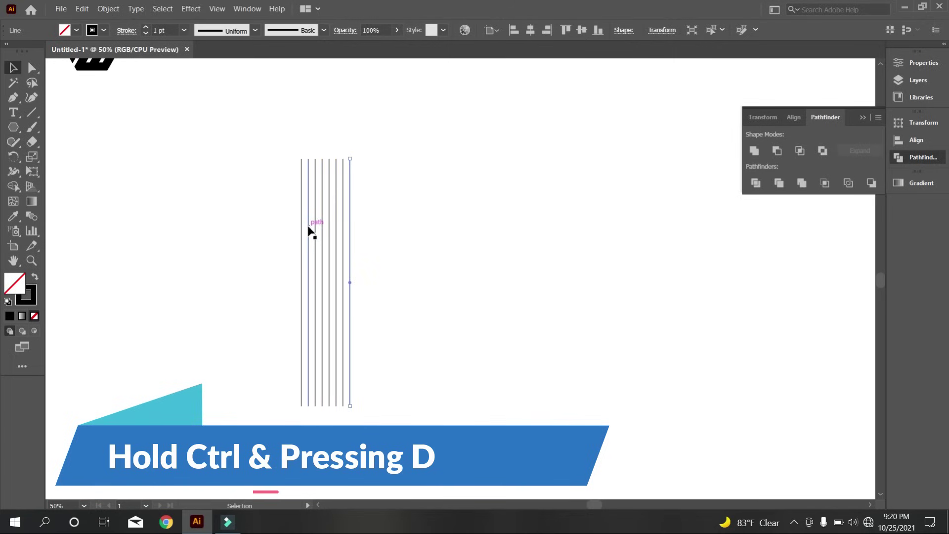
# - Group the eight vertical lines
pyautogui.click(213, 172)
pyautogui.moveTo(219, 120); pyautogui.dragTo(447, 238)
pyautogui.scroll(1, 305, 196)
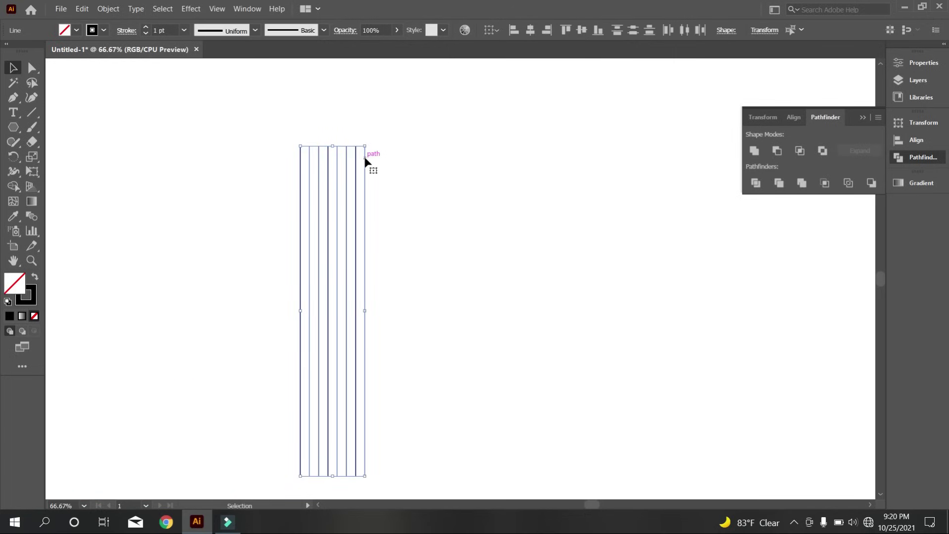
pyautogui.rightClick(395, 147)
pyautogui.click(428, 210)
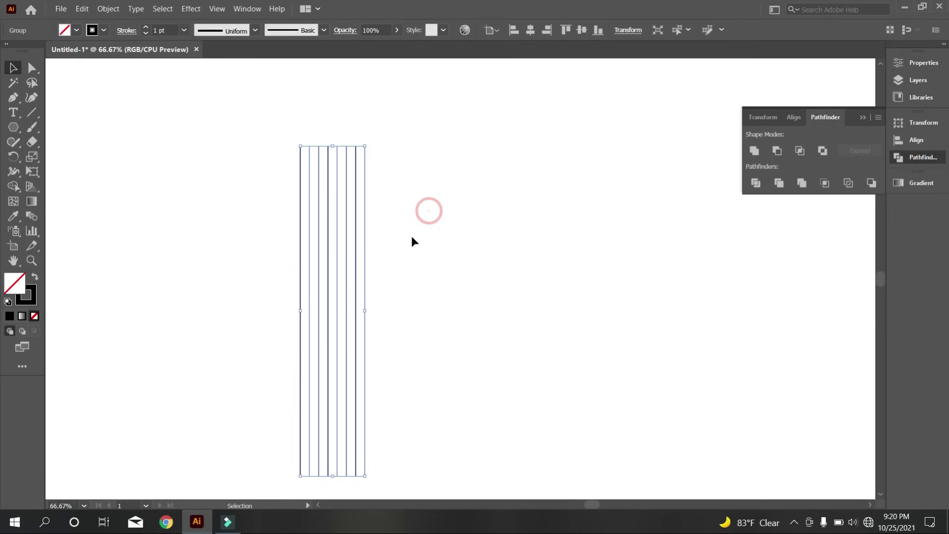
# - Paste a copy of the vertical line group in place and rotate it 90° into horizontal lines crossing the originals
pyautogui.click(82, 9)
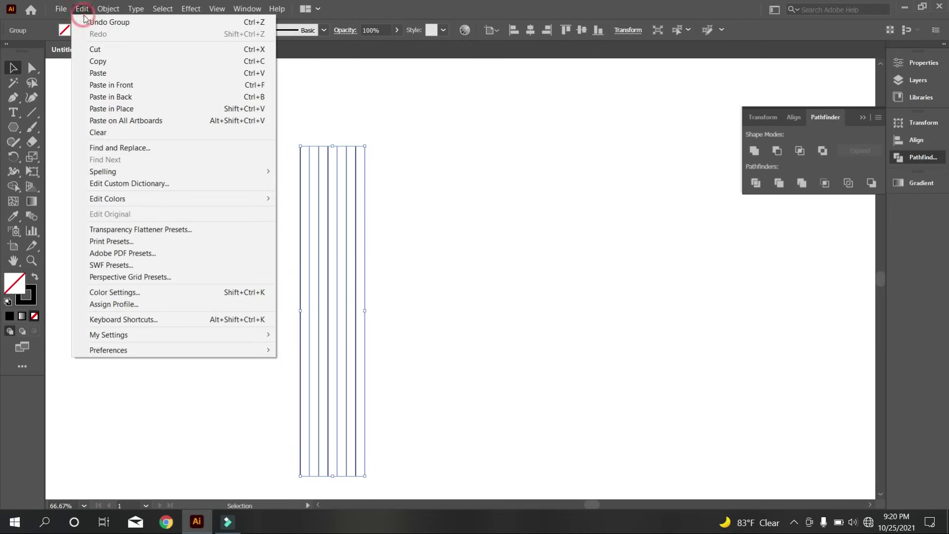
pyautogui.click(99, 61)
pyautogui.click(82, 9)
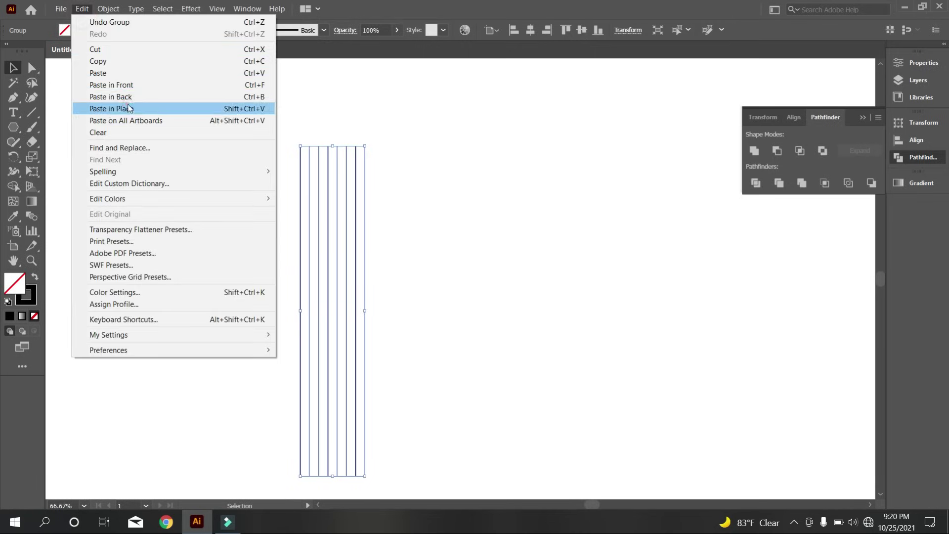
pyautogui.click(129, 109)
pyautogui.moveTo(380, 161); pyautogui.dragTo(473, 353)
pyautogui.click(468, 365)
pyautogui.scroll(-1, 515, 380)
pyautogui.moveTo(515, 380); pyautogui.dragTo(439, 235)
# - Paste a copy of the horizontal line group in place and rotate it 45° so it rises diagonally through the crossing
pyautogui.click(82, 8)
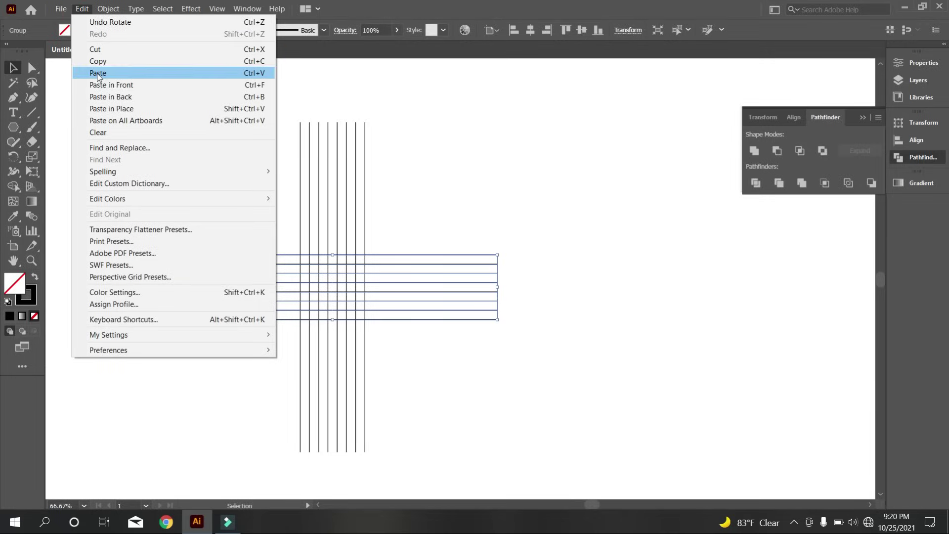
pyautogui.click(98, 61)
pyautogui.click(82, 8)
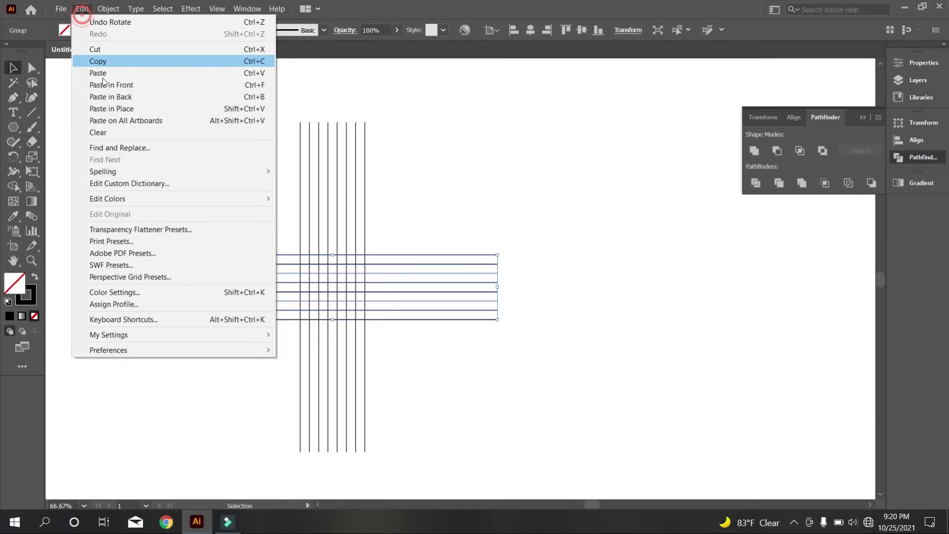
pyautogui.click(126, 109)
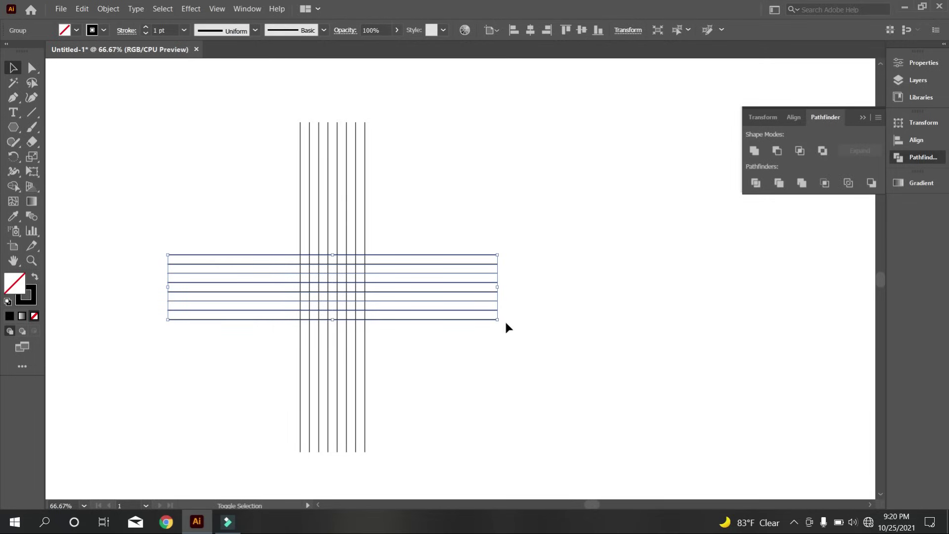
pyautogui.moveTo(504, 321); pyautogui.dragTo(505, 234)
# - Select all three crossing line groups for the Shape Builder, with a black fill and no stroke
pyautogui.moveTo(496, 363); pyautogui.dragTo(270, 189)
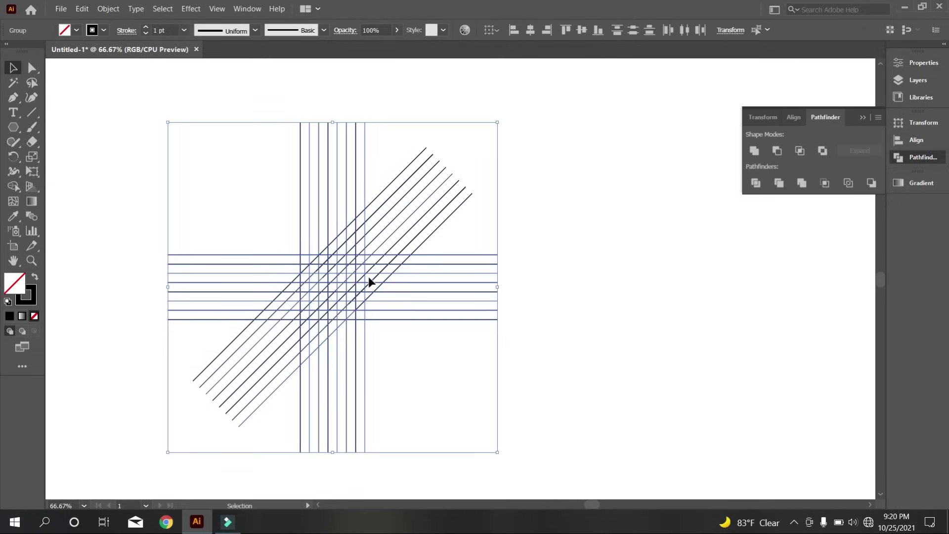
pyautogui.scroll(1, 307, 324)
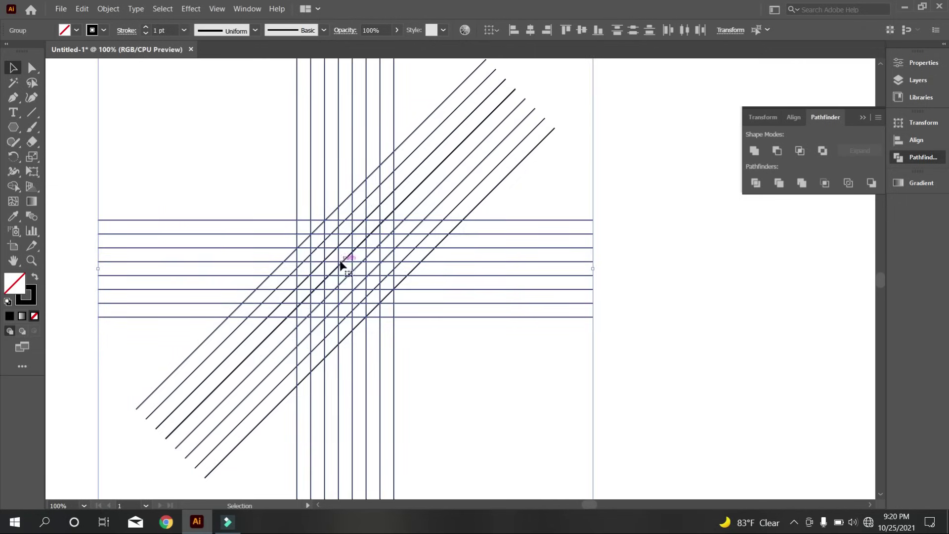
pyautogui.click(481, 388)
pyautogui.scroll(2, 354, 337)
pyautogui.scroll(3, 355, 330)
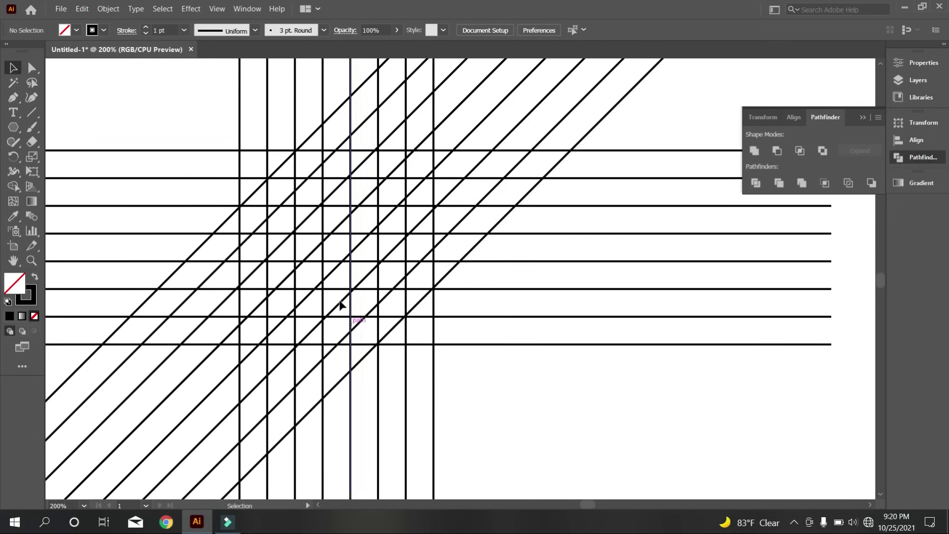
pyautogui.moveTo(195, 121); pyautogui.dragTo(522, 403)
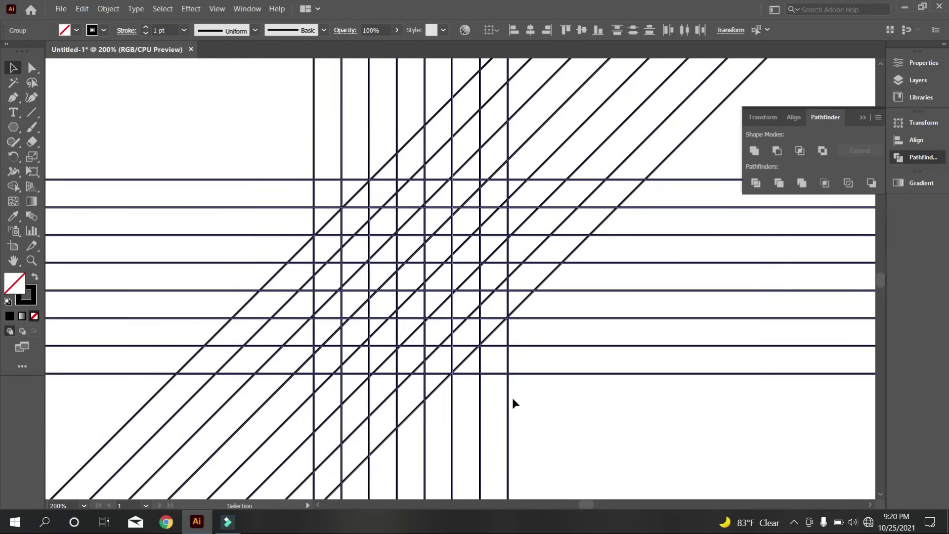
pyautogui.scroll(1, 512, 398)
pyautogui.scroll(3, 509, 397)
pyautogui.scroll(1, 477, 377)
pyautogui.scroll(-1, 477, 377)
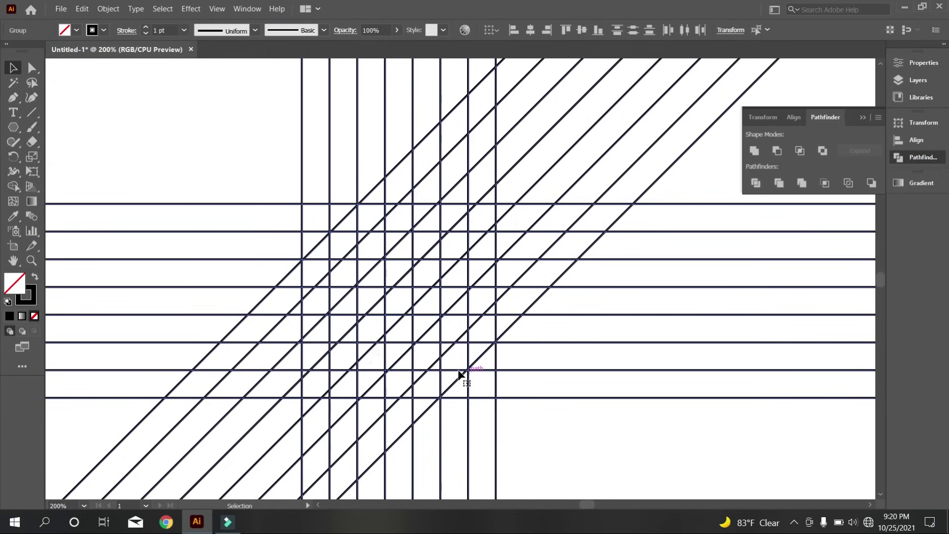
pyautogui.click(18, 187)
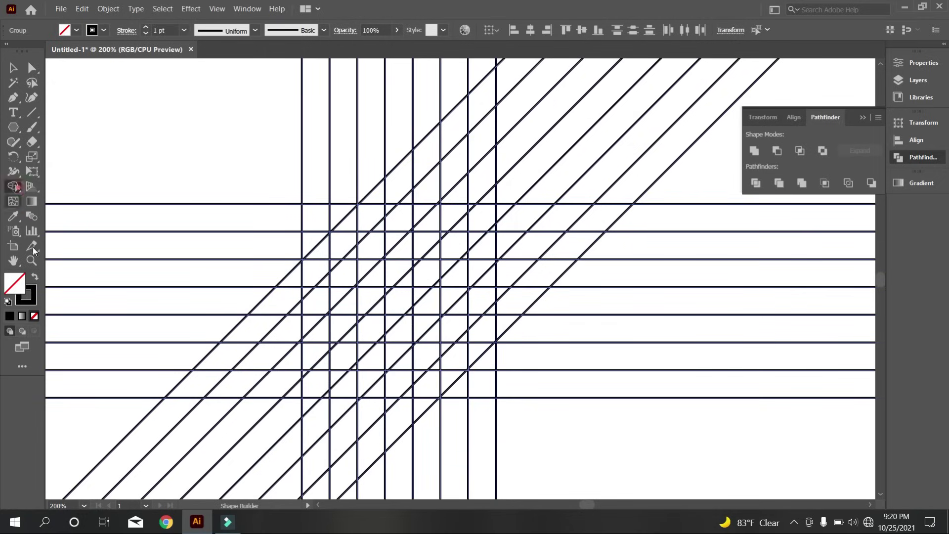
pyautogui.click(34, 276)
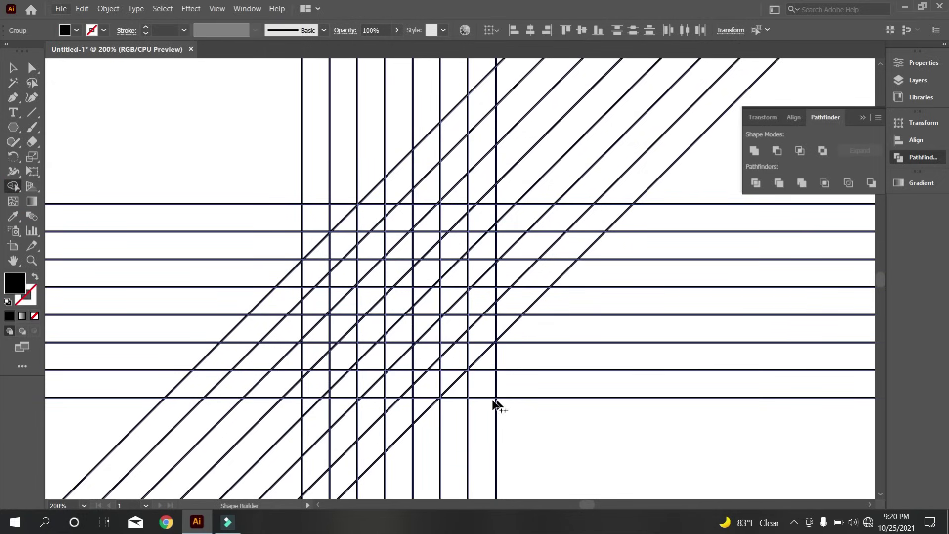
# - Merge cells of the central grid square into a black V at the upper left and an E at the lower right
pyautogui.scroll(1, 481, 395)
pyautogui.moveTo(482, 391); pyautogui.dragTo(338, 388)
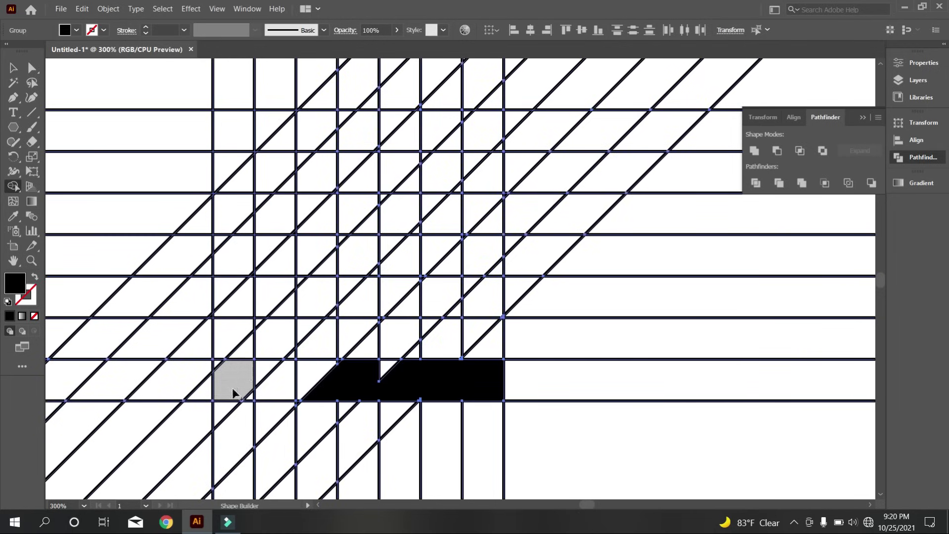
pyautogui.scroll(1, 383, 381)
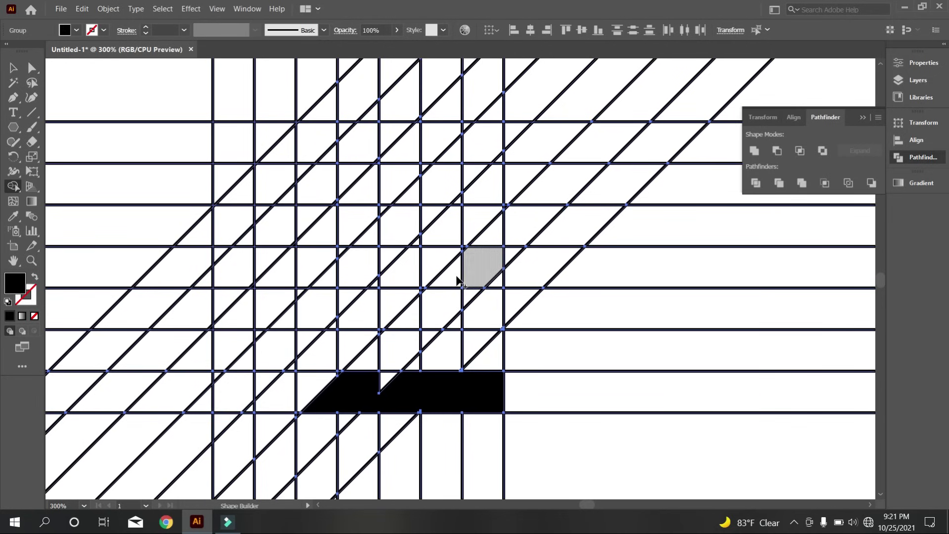
pyautogui.moveTo(423, 341)
pyautogui.mouseDown()
pyautogui.moveTo(281, 397)
pyautogui.moveTo(345, 333)
pyautogui.moveTo(454, 307)
pyautogui.moveTo(424, 286)
pyautogui.moveTo(441, 232)
pyautogui.moveTo(484, 224)
pyautogui.mouseUp()
pyautogui.scroll(1, 250, 368)
pyautogui.moveTo(233, 148)
pyautogui.mouseDown()
pyautogui.moveTo(222, 253)
pyautogui.moveTo(235, 346)
pyautogui.moveTo(302, 272)
pyautogui.moveTo(433, 161)
pyautogui.moveTo(485, 153)
pyautogui.mouseUp()
pyautogui.moveTo(330, 139); pyautogui.dragTo(345, 138)
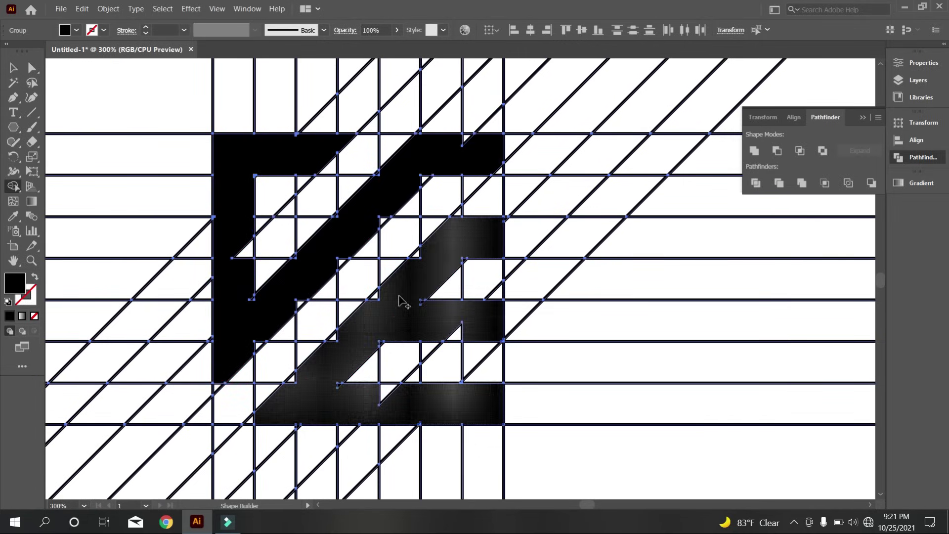
# - Merge the leftover notches and small cells along the V and E edges into the letter shapes
pyautogui.scroll(-1, 402, 300)
pyautogui.scroll(1, 406, 373)
pyautogui.moveTo(221, 394); pyautogui.dragTo(199, 406)
pyautogui.scroll(1, 302, 367)
pyautogui.moveTo(356, 244); pyautogui.dragTo(303, 266)
pyautogui.scroll(1, 405, 358)
pyautogui.moveTo(524, 264); pyautogui.dragTo(560, 277)
pyautogui.moveTo(452, 207); pyautogui.dragTo(398, 198)
pyautogui.scroll(2, 407, 206)
pyautogui.moveTo(509, 170); pyautogui.dragTo(480, 163)
pyautogui.scroll(1, 500, 227)
pyautogui.scroll(-2, 500, 228)
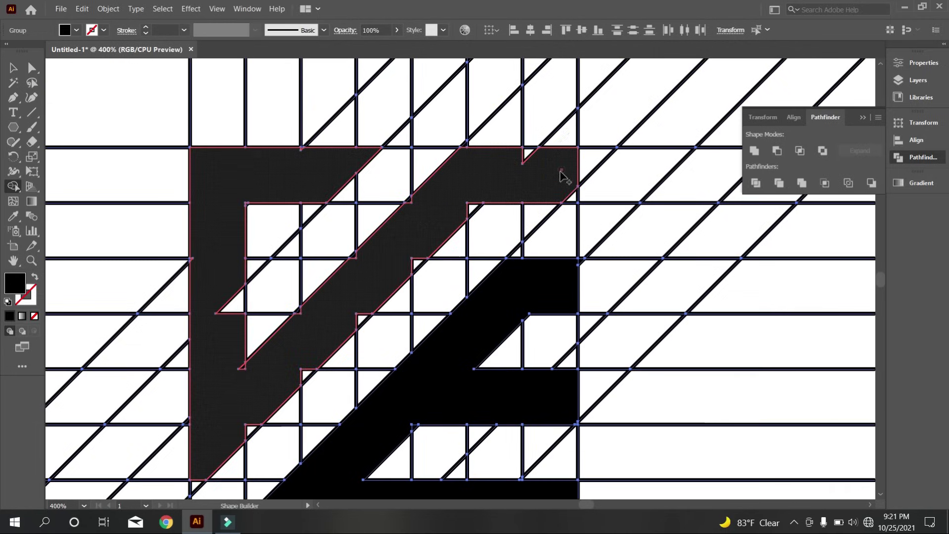
pyautogui.moveTo(472, 196); pyautogui.dragTo(472, 205)
pyautogui.scroll(2, 422, 240)
pyautogui.moveTo(429, 275)
pyautogui.mouseDown()
pyautogui.moveTo(417, 156)
pyautogui.moveTo(307, 264)
pyautogui.mouseUp()
pyautogui.moveTo(322, 389); pyautogui.dragTo(195, 373)
pyautogui.scroll(-2, 198, 378)
pyautogui.scroll(2, 205, 417)
pyautogui.moveTo(203, 417)
pyautogui.mouseDown()
pyautogui.moveTo(379, 301)
pyautogui.moveTo(305, 394)
pyautogui.mouseUp()
pyautogui.scroll(-2, 303, 276)
pyautogui.scroll(5, 317, 208)
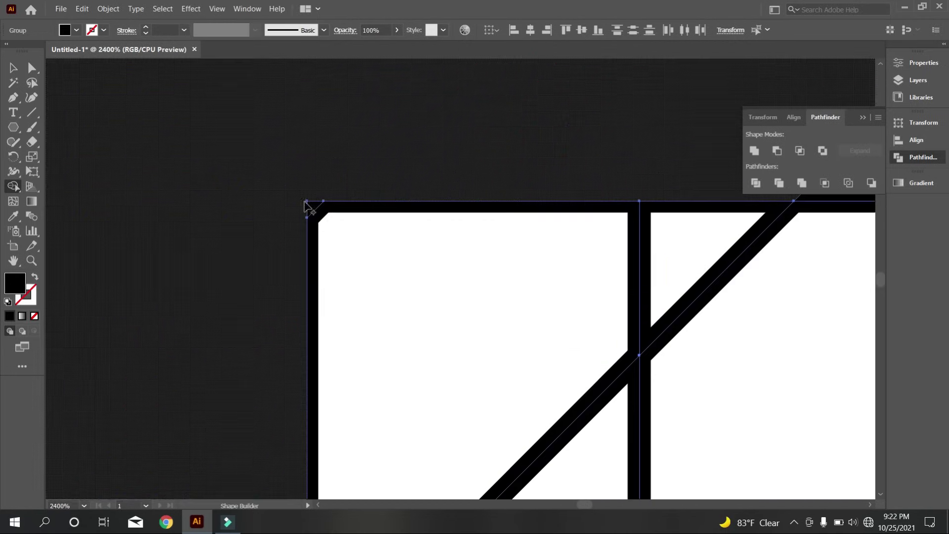
pyautogui.scroll(-8, 352, 232)
# - Ungroup the grid artwork and move the black V and E shapes together to the lower right, clear of the grid
pyautogui.press('v')
pyautogui.click(142, 142)
pyautogui.scroll(-1, 378, 213)
pyautogui.click(457, 275)
pyautogui.rightClick(457, 274)
pyautogui.click(482, 364)
pyautogui.click(569, 356)
pyautogui.moveTo(420, 244); pyautogui.dragTo(361, 250)
pyautogui.click(358, 246)
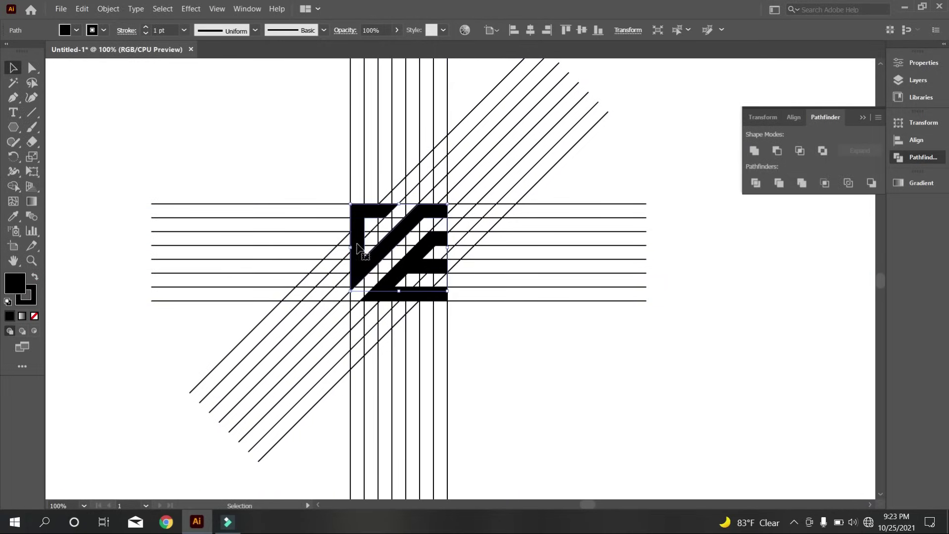
pyautogui.click(384, 280)
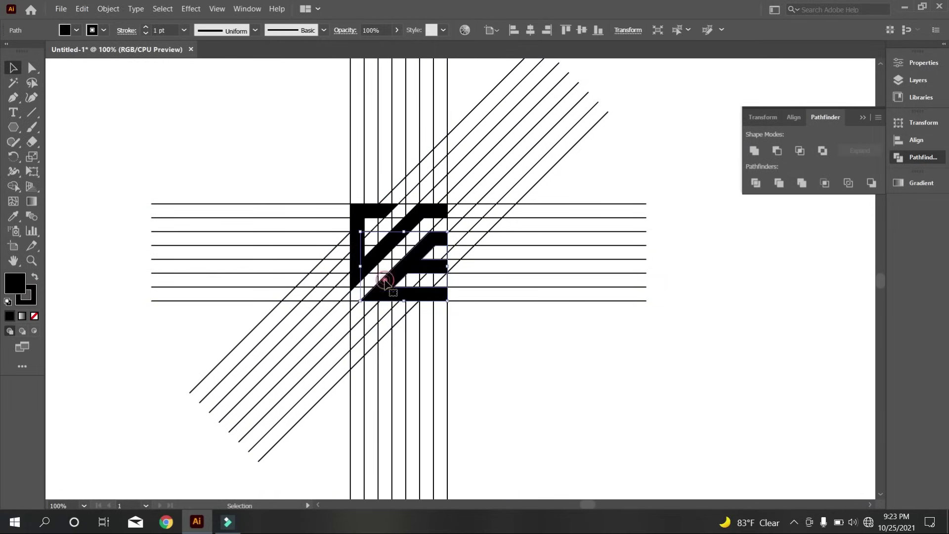
pyautogui.keyDown('shift'); pyautogui.click(358, 229); pyautogui.keyUp('shift')
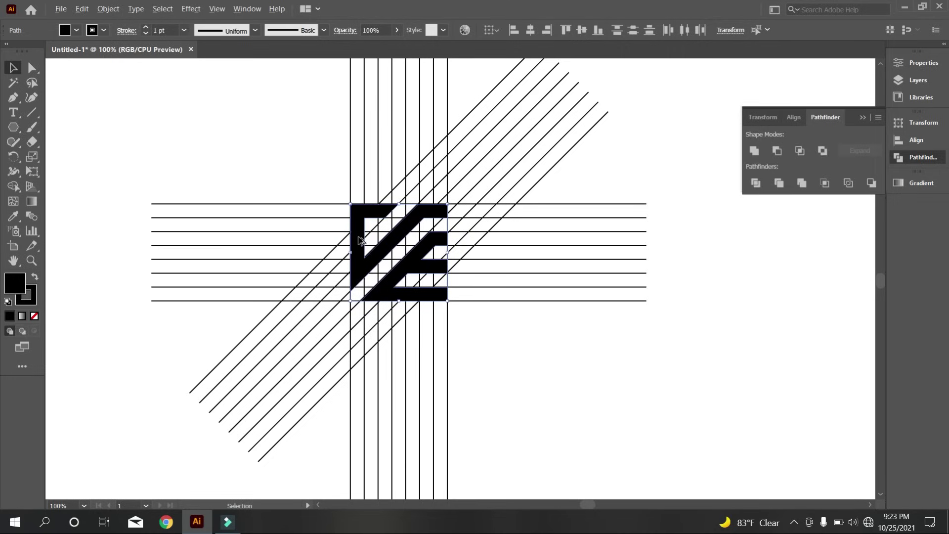
pyautogui.moveTo(361, 257); pyautogui.dragTo(695, 381)
# - Delete all the leftover grid lines
pyautogui.click(567, 387)
pyautogui.scroll(-2, 474, 393)
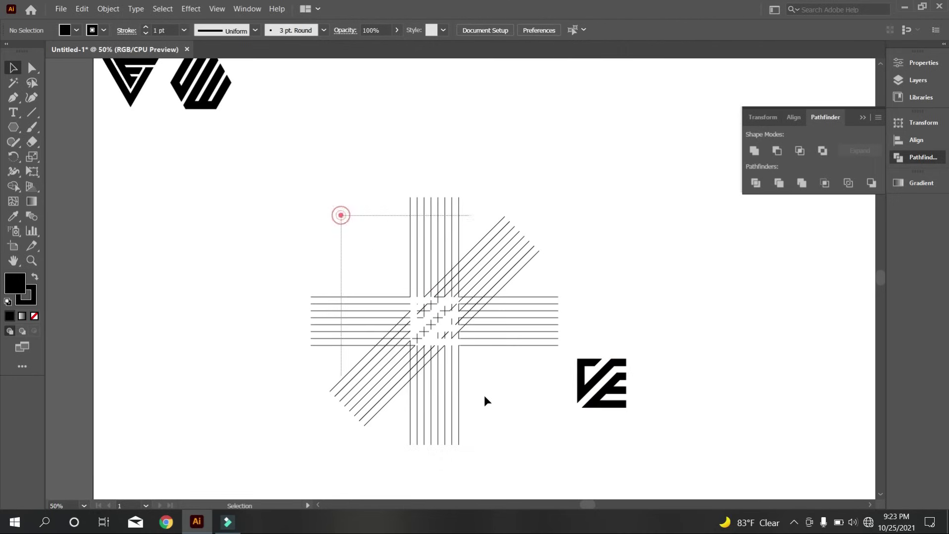
pyautogui.moveTo(484, 400); pyautogui.dragTo(482, 398)
pyautogui.press('Delete')
# - Group the V and E shapes of the square logo
pyautogui.moveTo(564, 288); pyautogui.dragTo(628, 406)
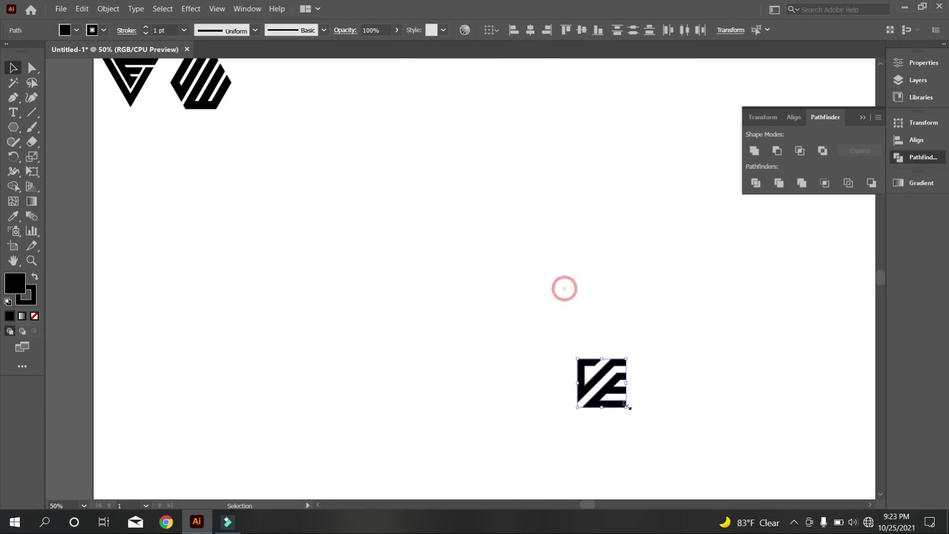
pyautogui.scroll(3, 618, 396)
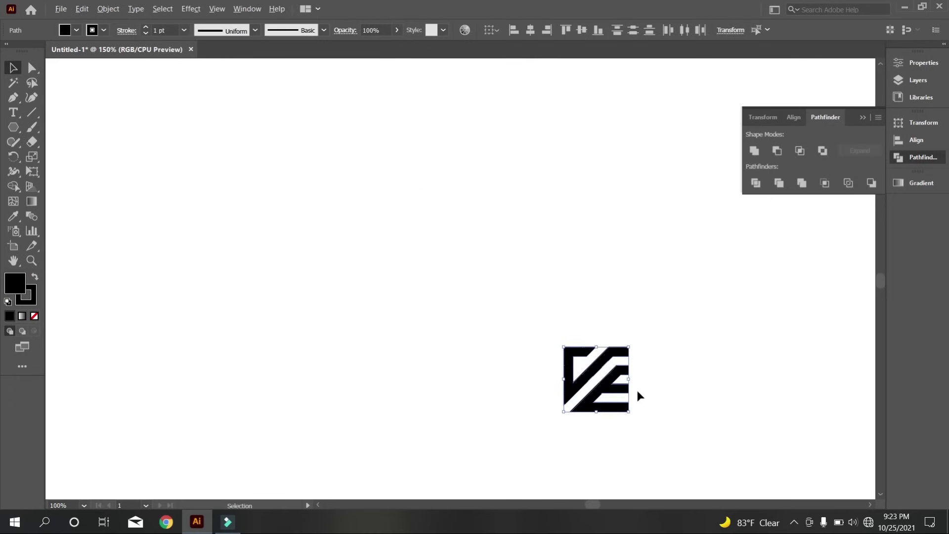
pyautogui.moveTo(704, 387); pyautogui.dragTo(583, 324)
pyautogui.rightClick(566, 296)
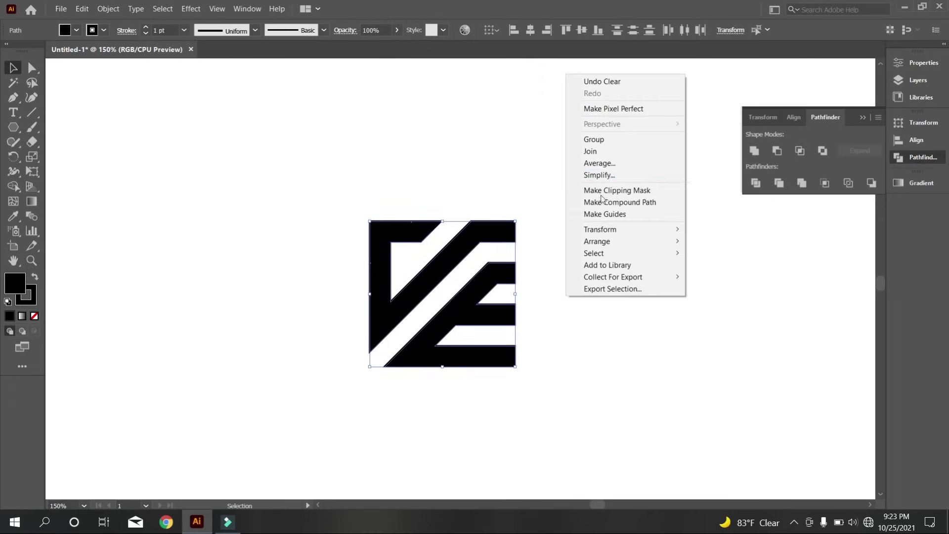
pyautogui.click(596, 140)
# - Thicken the square logo with a black stroke, trying 7 pt and settling on 5 pt
pyautogui.scroll(6, 170, 30)
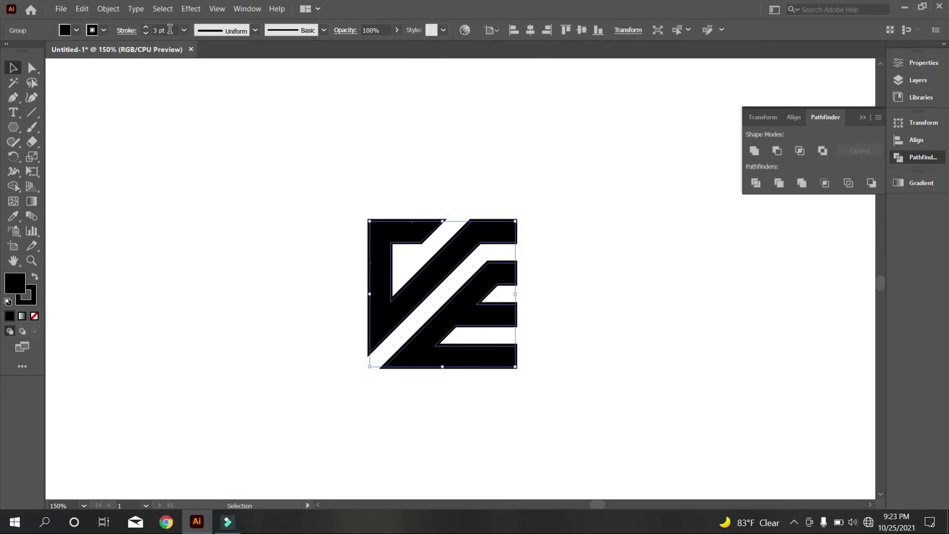
pyautogui.click(213, 173)
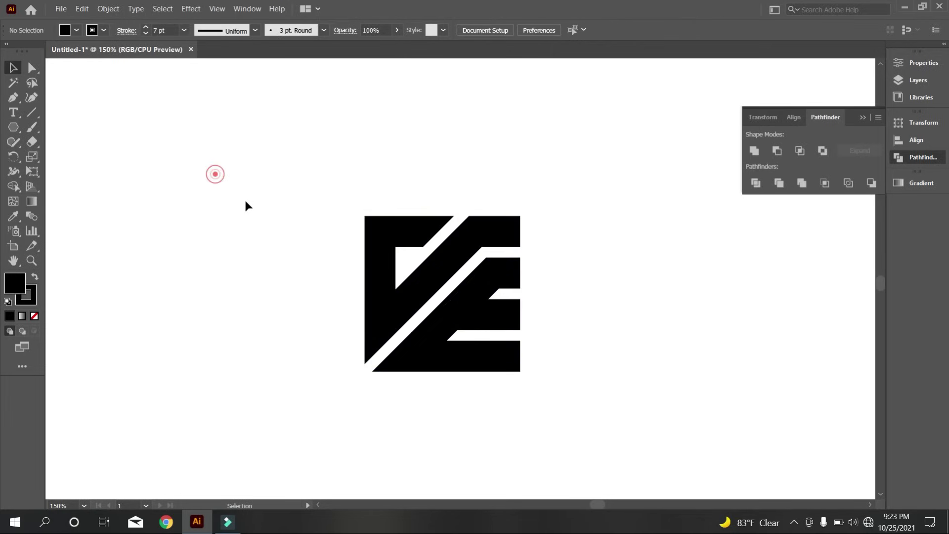
pyautogui.moveTo(323, 152); pyautogui.dragTo(559, 420)
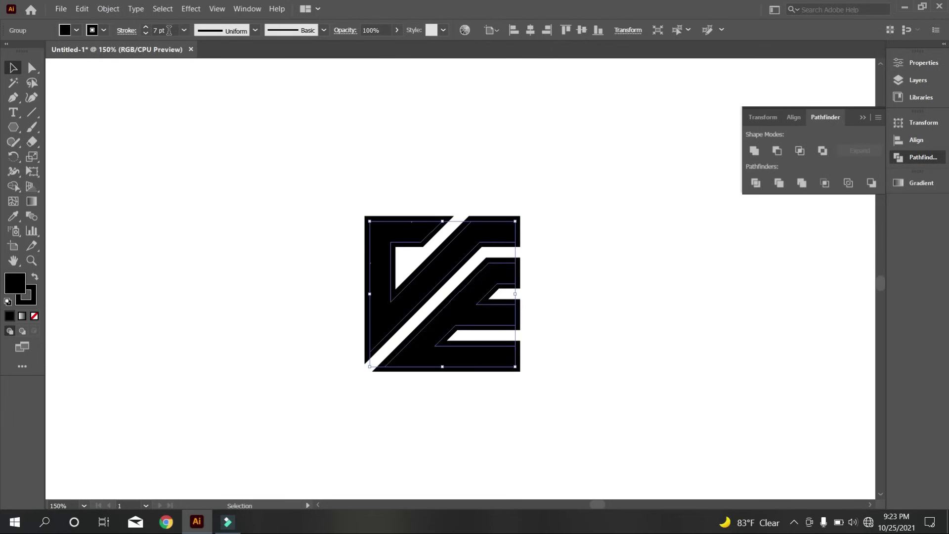
pyautogui.scroll(-2, 169, 31)
pyautogui.click(227, 222)
pyautogui.scroll(-2, 398, 364)
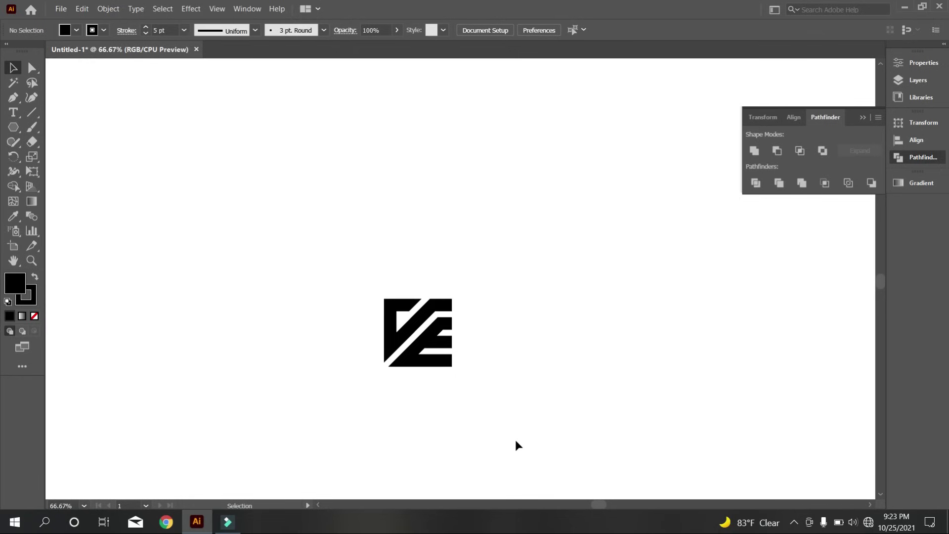
pyautogui.scroll(-1, 524, 431)
pyautogui.scroll(-3, 509, 416)
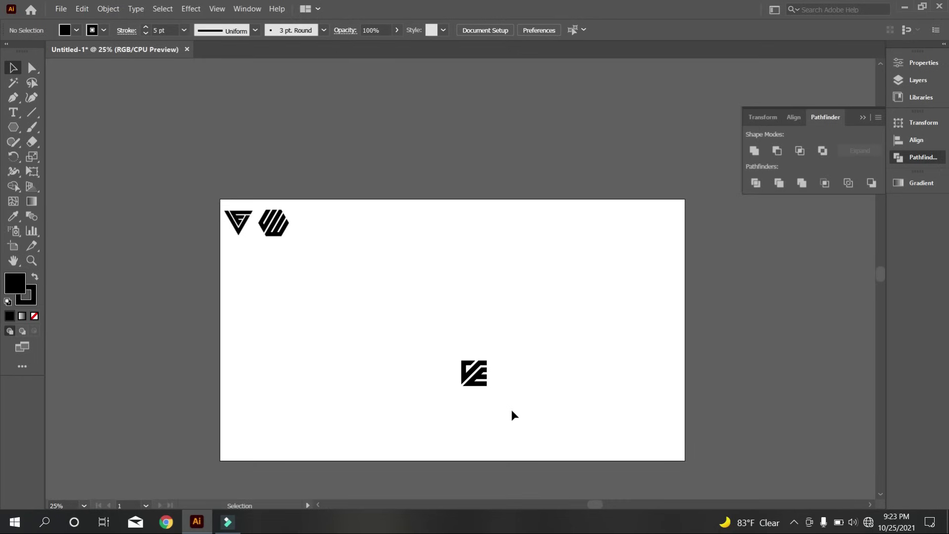
pyautogui.scroll(2, 478, 397)
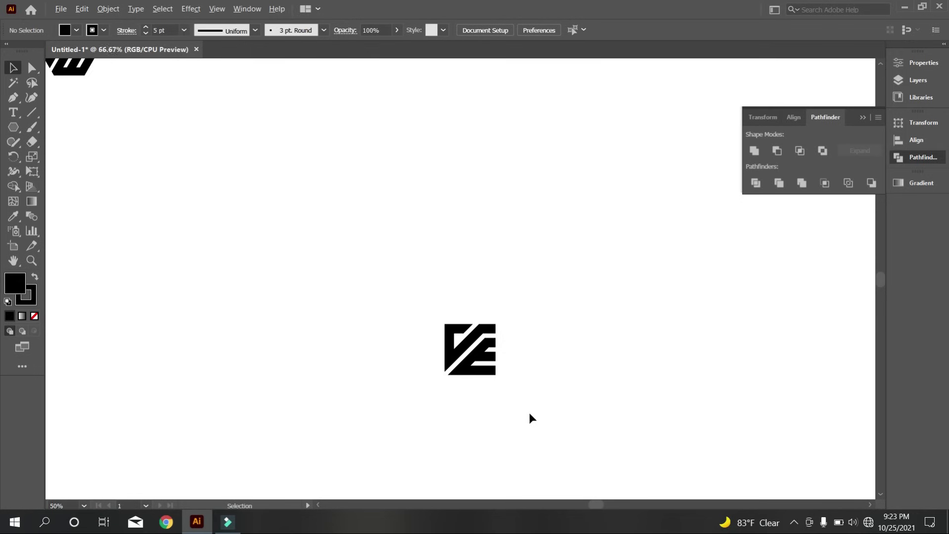
# - Expand the square logo's stroke and fill into plain shapes and merge the pieces with Pathfinder Unite
pyautogui.scroll(2, 528, 412)
pyautogui.moveTo(318, 192); pyautogui.dragTo(523, 389)
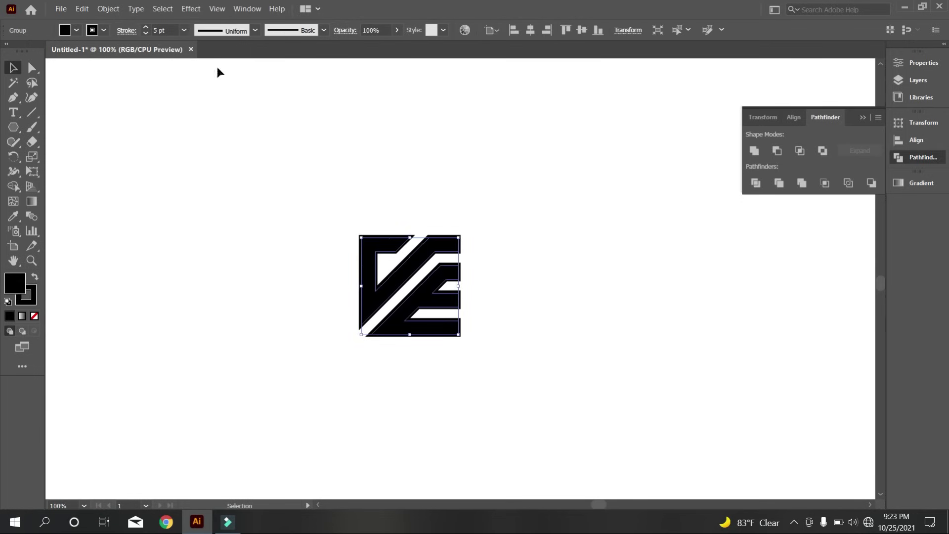
pyautogui.click(108, 8)
pyautogui.click(150, 136)
pyautogui.click(443, 332)
pyautogui.click(753, 151)
# - Move the square logo up beside the hexagonal logo and collapse the Pathfinder panel
pyautogui.scroll(-3, 641, 316)
pyautogui.scroll(1, 604, 342)
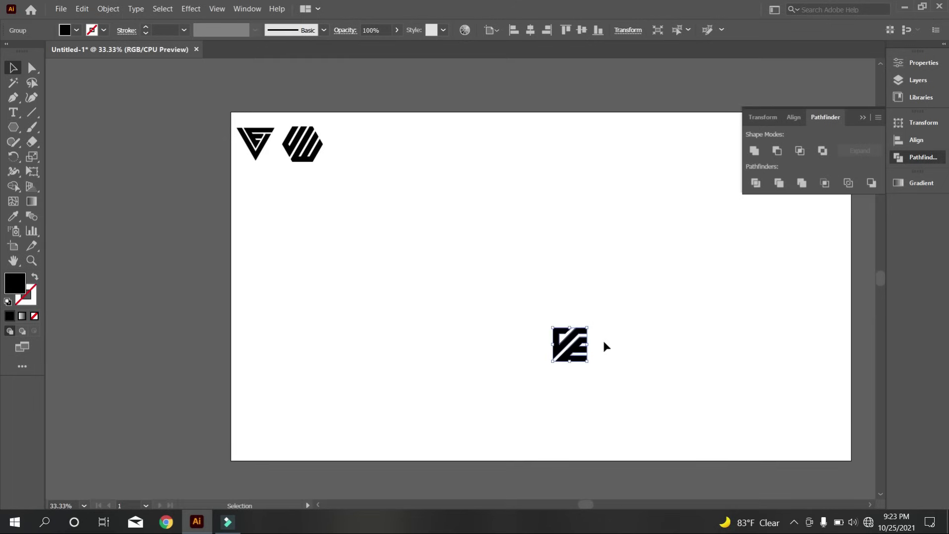
pyautogui.moveTo(556, 345); pyautogui.dragTo(350, 157)
pyautogui.click(360, 204)
pyautogui.keyDown('alt'); pyautogui.scroll(1, 746, 277); pyautogui.keyUp('alt')
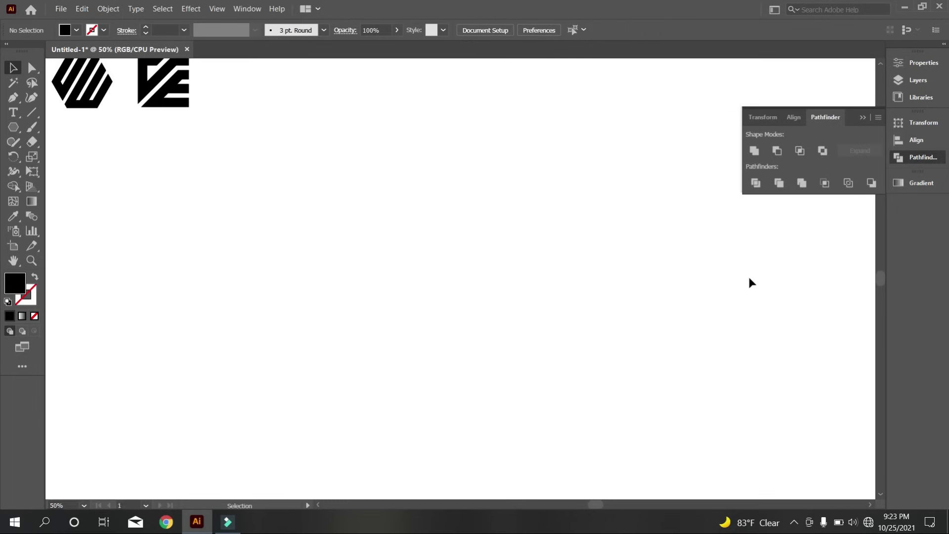
pyautogui.click(865, 117)
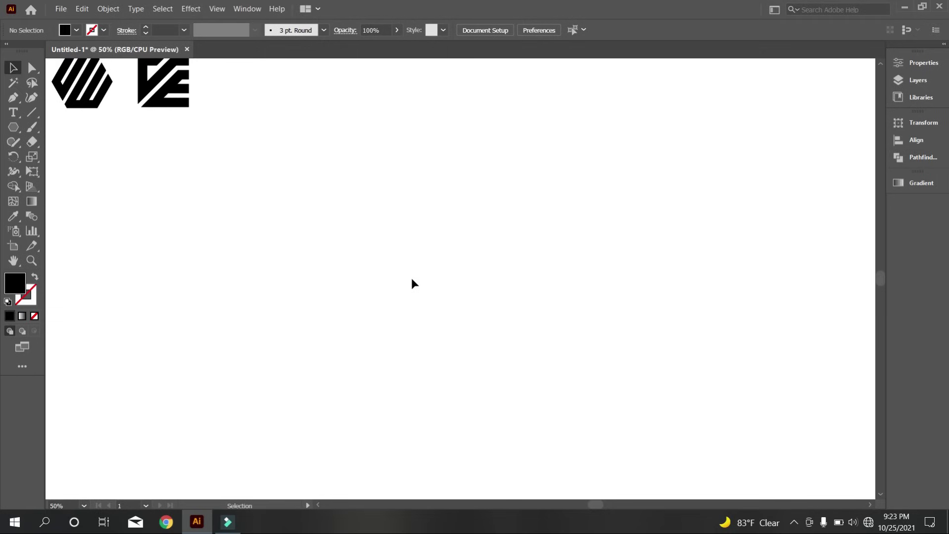
# - Draw a circle about 234 units wide and a much smaller one to its right, both unfilled with a 1 pt black stroke
pyautogui.rightClick(17, 126)
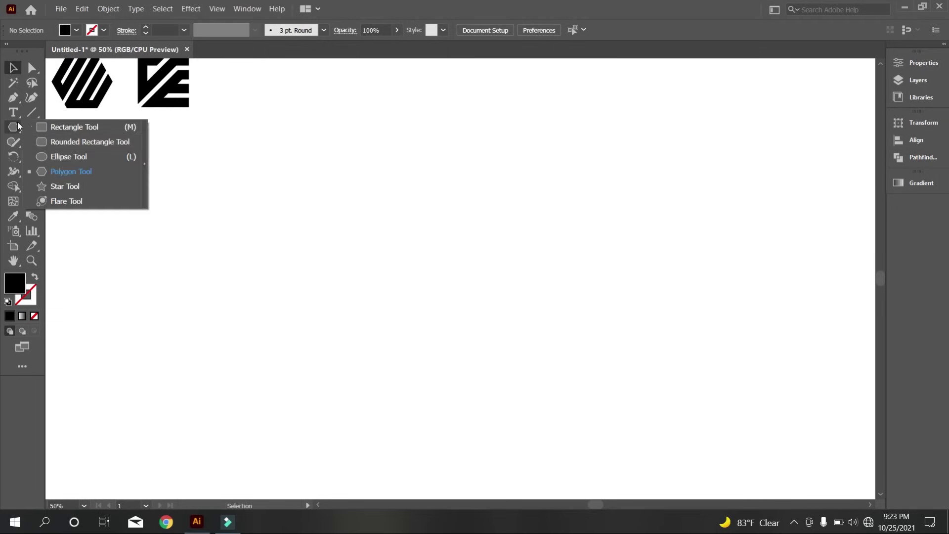
pyautogui.click(63, 157)
pyautogui.moveTo(238, 250); pyautogui.dragTo(351, 363)
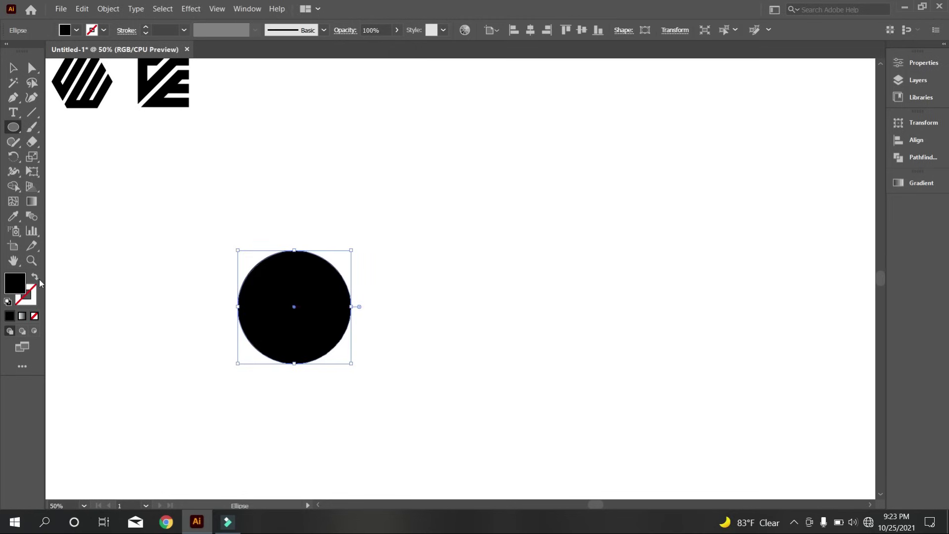
pyautogui.click(35, 279)
pyautogui.moveTo(395, 251); pyautogui.dragTo(427, 278)
pyautogui.click(13, 68)
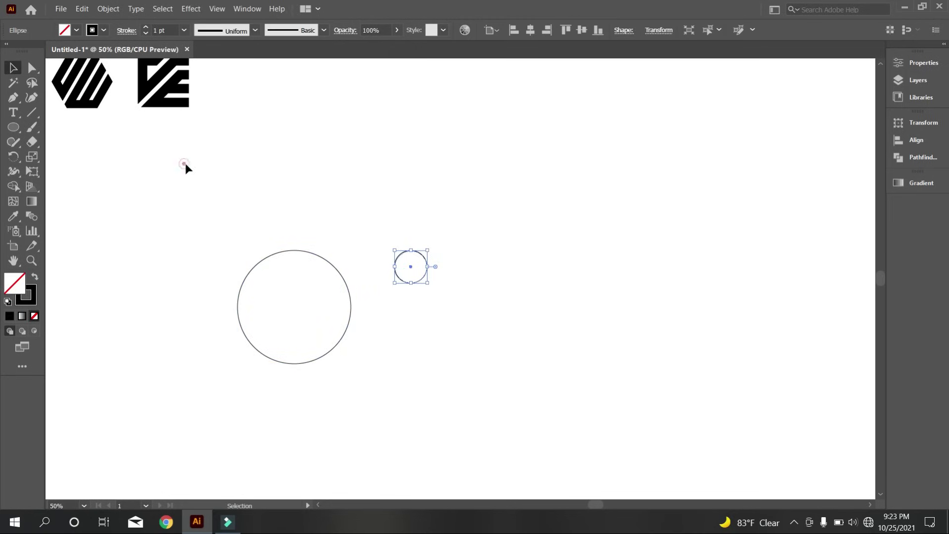
pyautogui.click(294, 223)
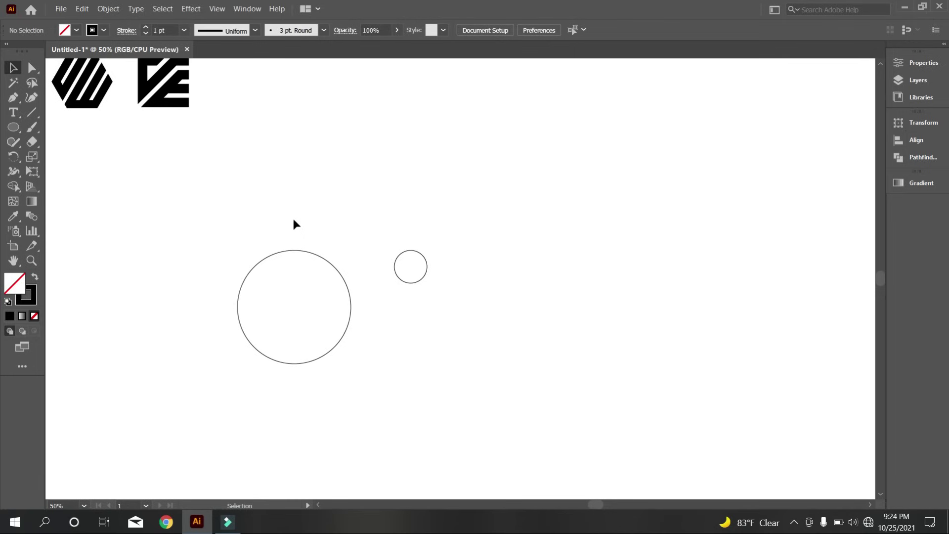
# - Make a blend between the large and small circles
pyautogui.moveTo(189, 183); pyautogui.dragTo(543, 409)
pyautogui.scroll(1, 315, 316)
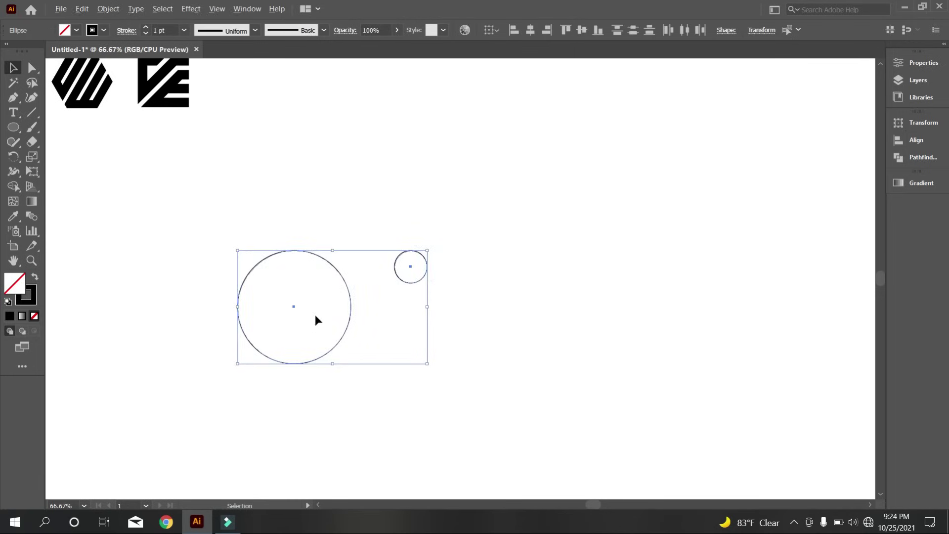
pyautogui.click(114, 5)
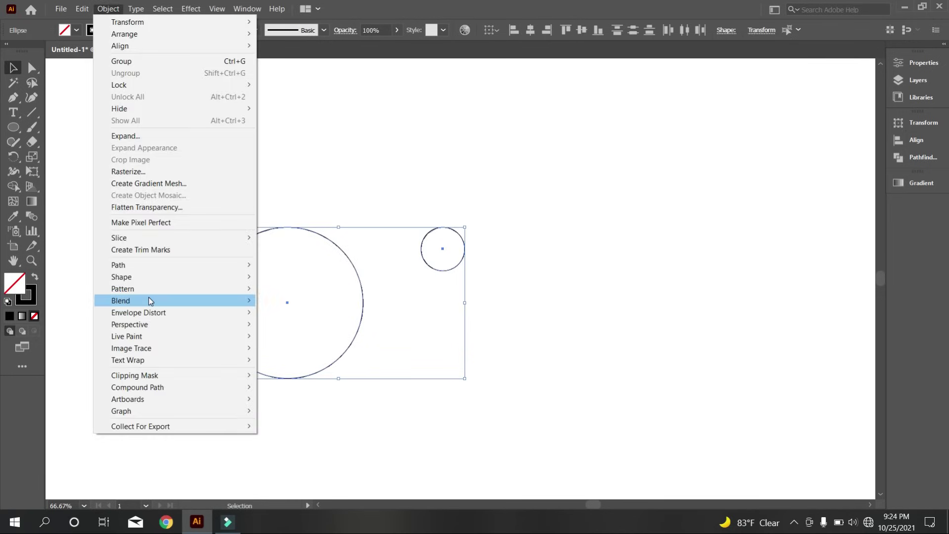
pyautogui.moveTo(155, 300)
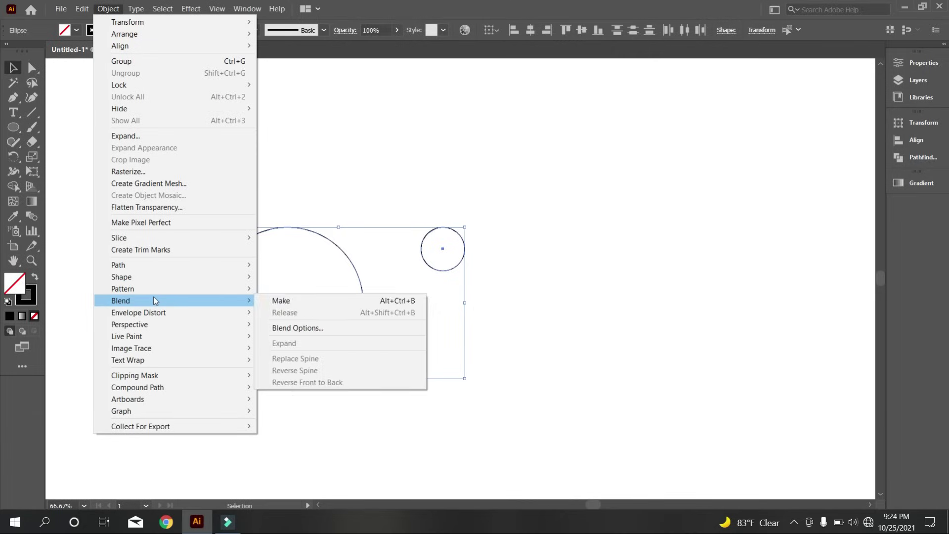
pyautogui.click(313, 303)
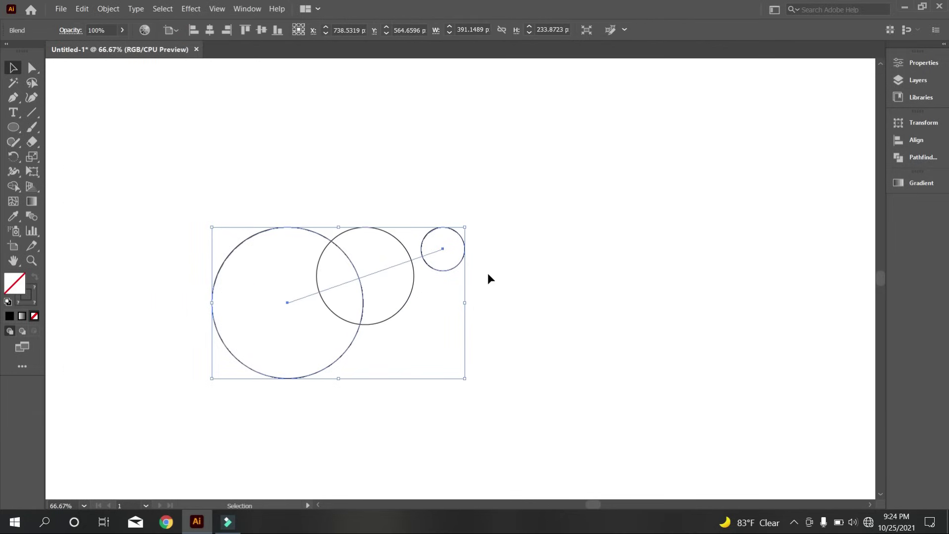
# - Set the blend's spacing to Specified Steps with 4 steps
pyautogui.doubleClick(31, 216)
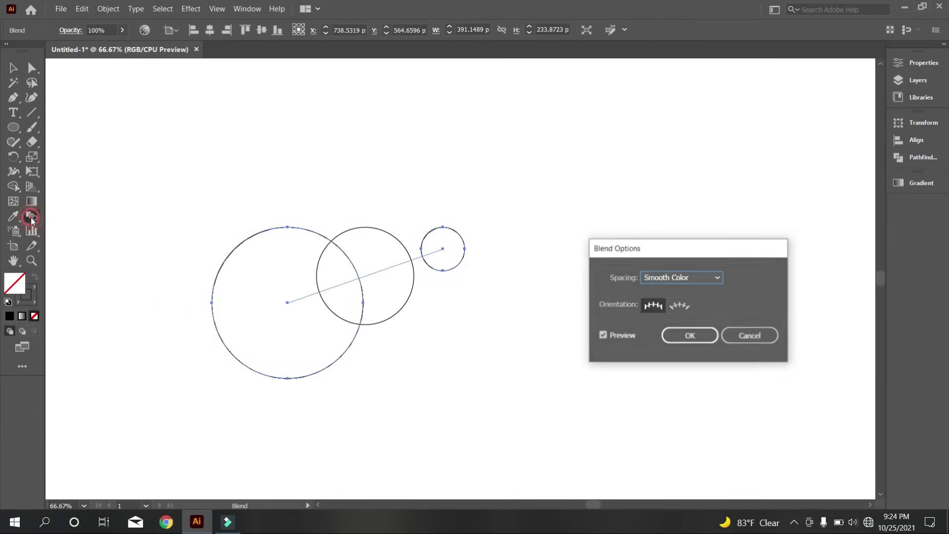
pyautogui.click(691, 280)
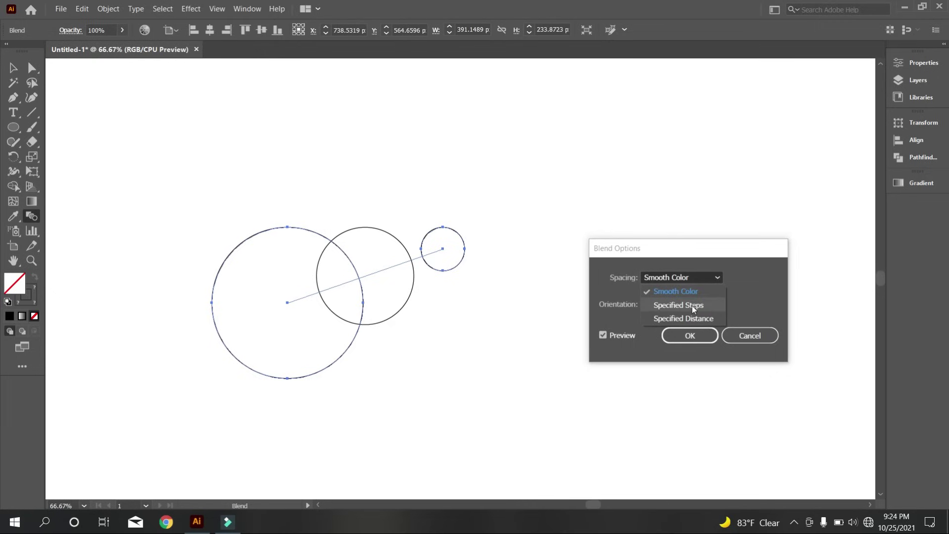
pyautogui.click(691, 305)
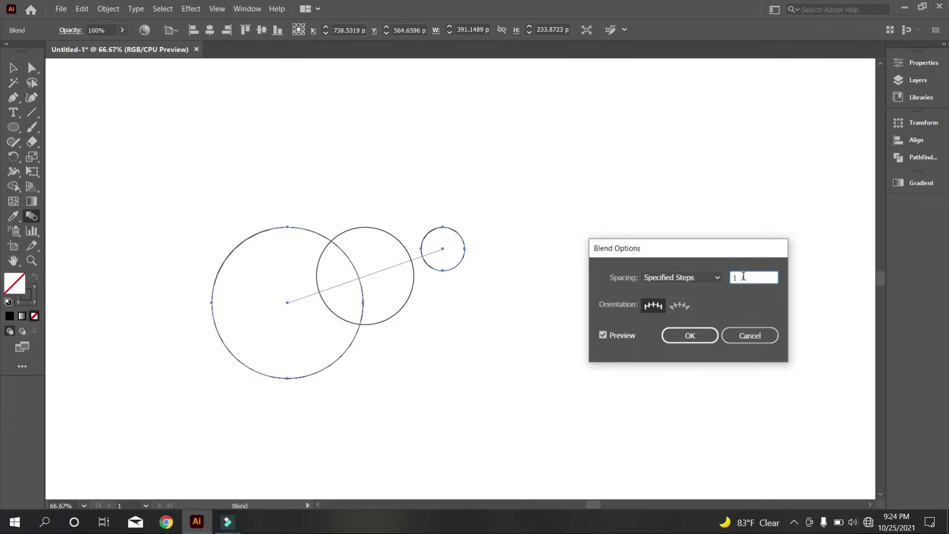
pyautogui.press('Up')
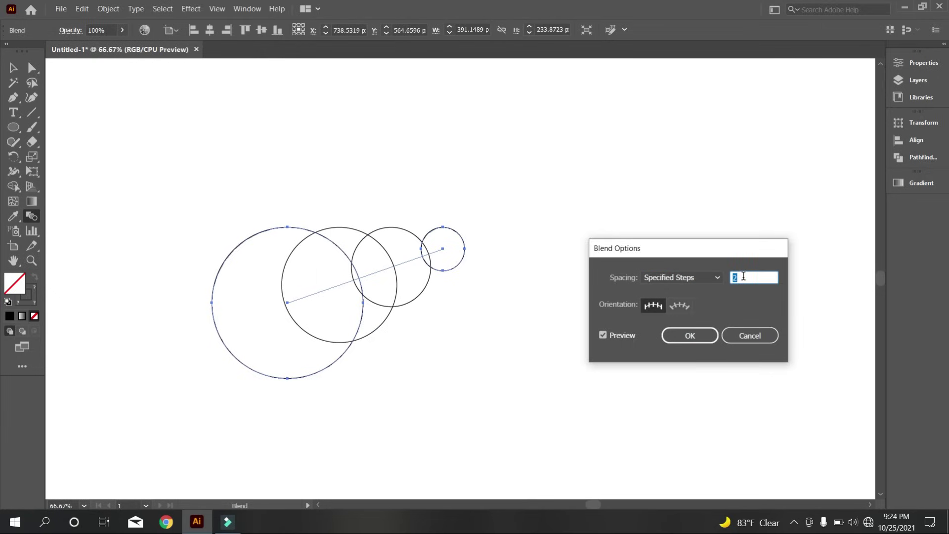
pyautogui.press('Up')
pyautogui.press('Up')
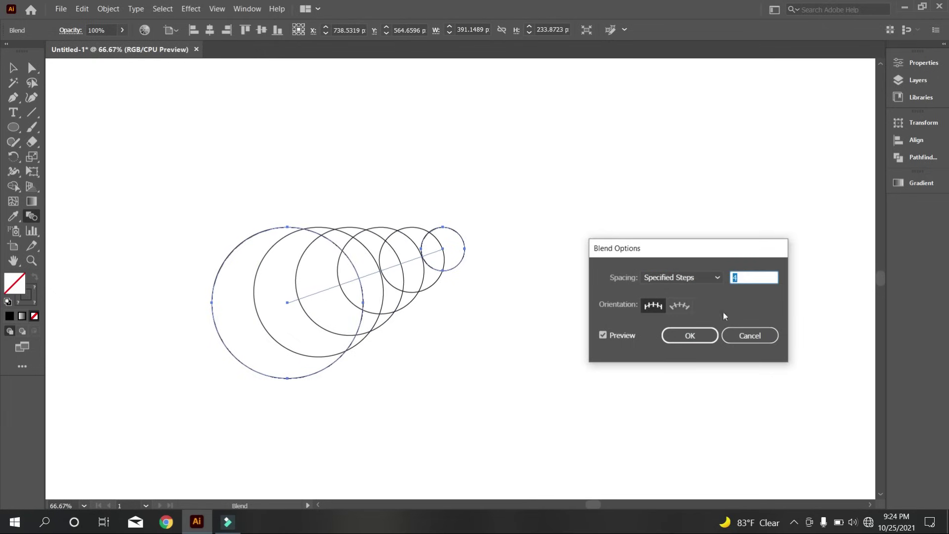
pyautogui.click(709, 336)
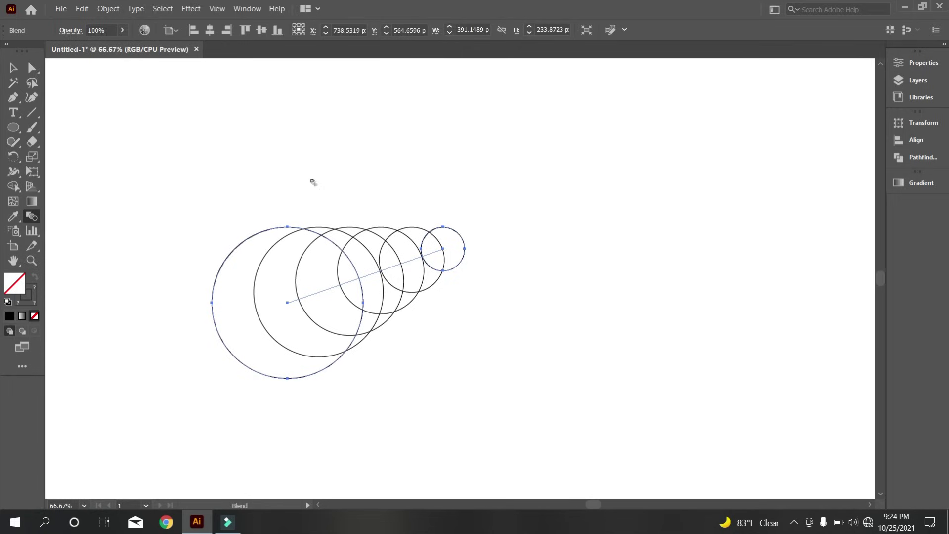
# - Expand the circle blend with Object, Fill and Stroke included, and ungroup the resulting circles
pyautogui.click(112, 11)
pyautogui.click(149, 137)
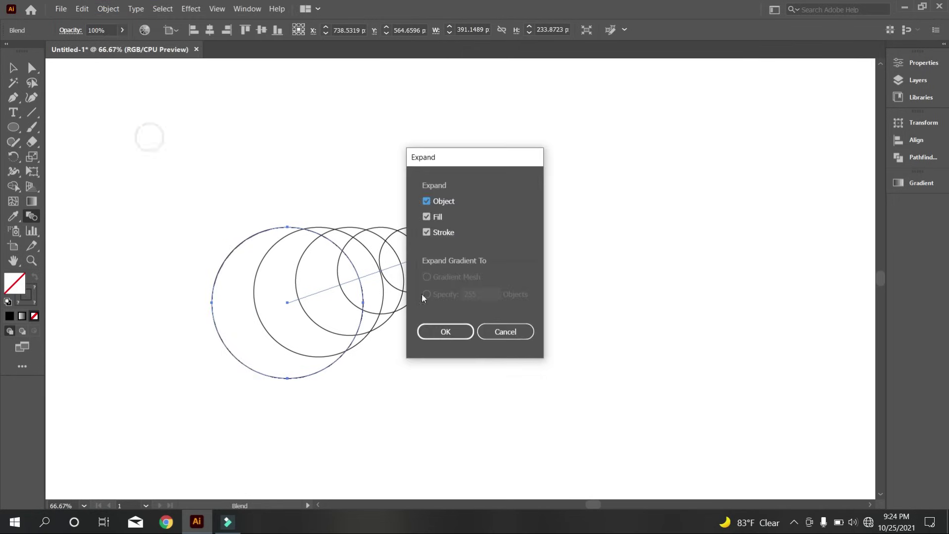
pyautogui.click(446, 334)
pyautogui.rightClick(430, 177)
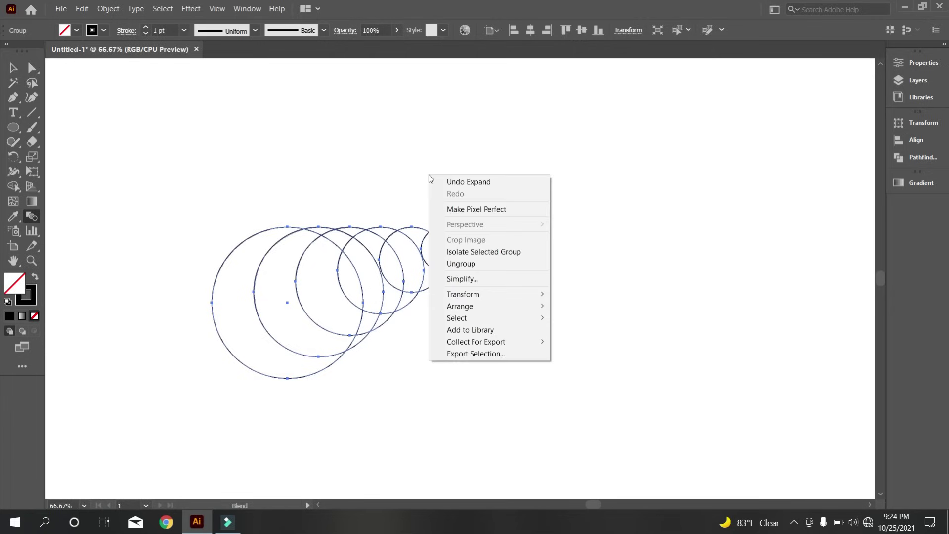
pyautogui.click(485, 263)
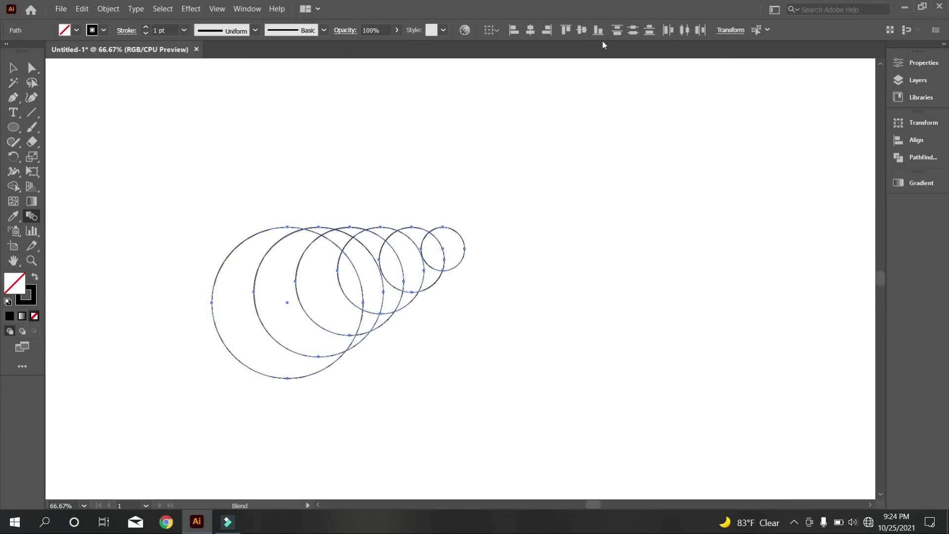
# - Align all the circles on their horizontal and vertical centers to make them concentric, and group them
pyautogui.click(530, 30)
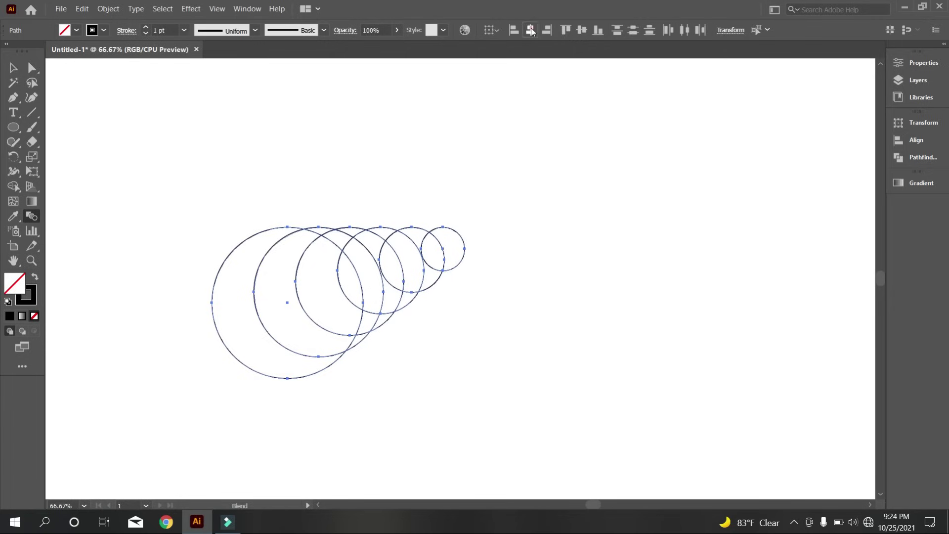
pyautogui.click(582, 30)
pyautogui.rightClick(447, 224)
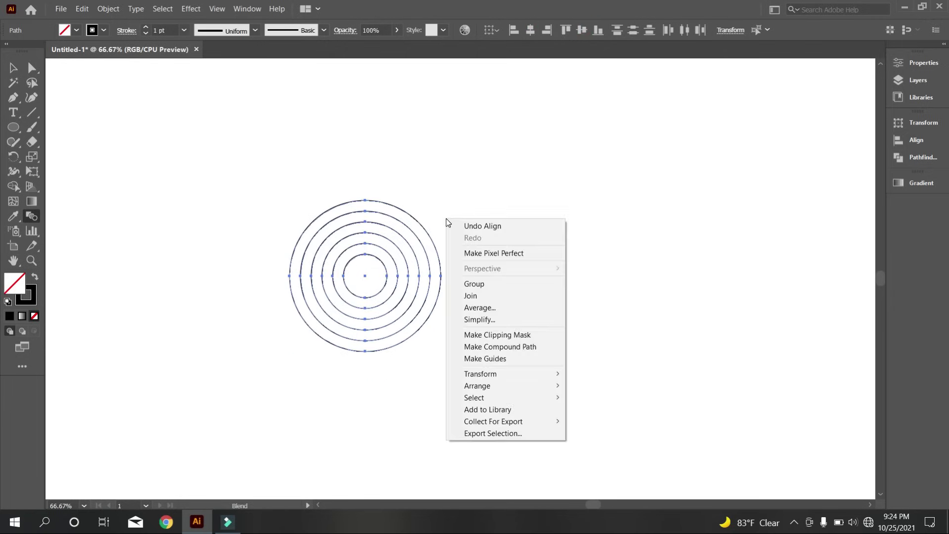
pyautogui.click(486, 282)
pyautogui.click(16, 66)
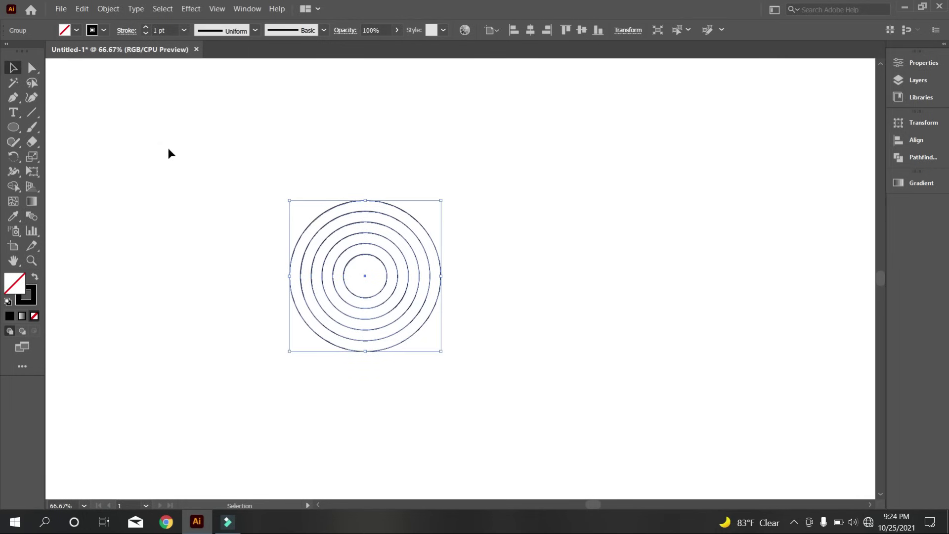
# - Duplicate the concentric circle group horizontally to the right, its outer circle passing through the original group's center
pyautogui.click(168, 150)
pyautogui.scroll(1, 374, 289)
pyautogui.scroll(-1, 387, 288)
pyautogui.scroll(1, 387, 288)
pyautogui.scroll(1, 375, 273)
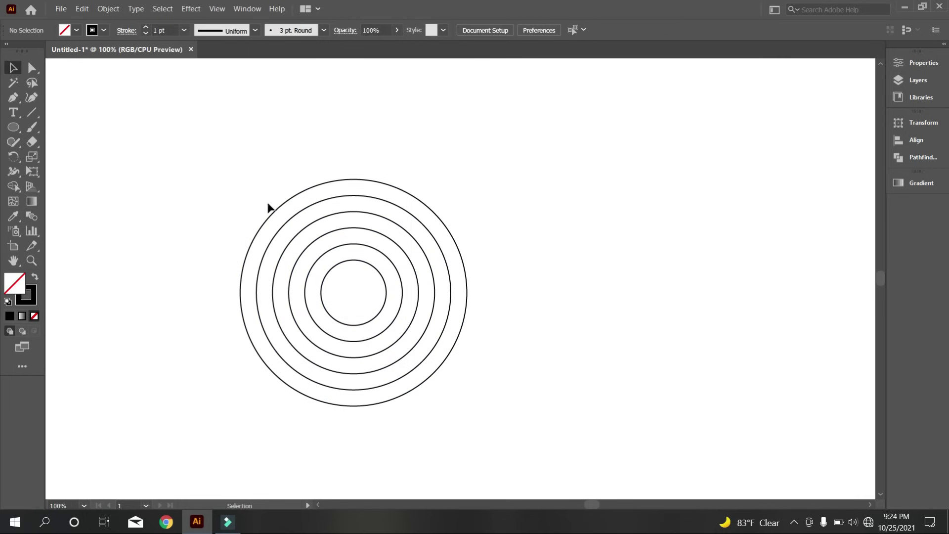
pyautogui.moveTo(252, 183); pyautogui.dragTo(498, 337)
pyautogui.moveTo(385, 301); pyautogui.dragTo(544, 362)
pyautogui.click(662, 383)
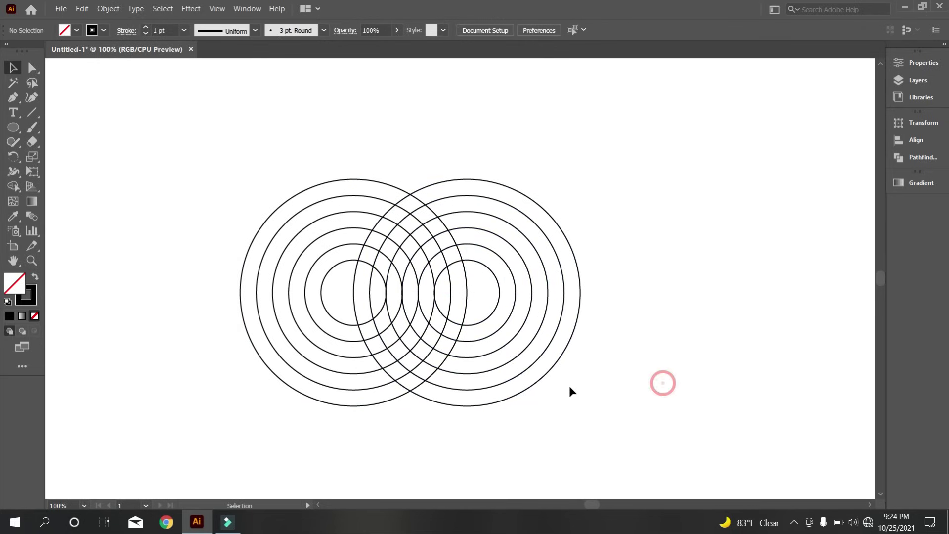
# - Group the two overlapping sets of concentric circles together
pyautogui.scroll(-1, 568, 387)
pyautogui.moveTo(615, 402); pyautogui.dragTo(232, 202)
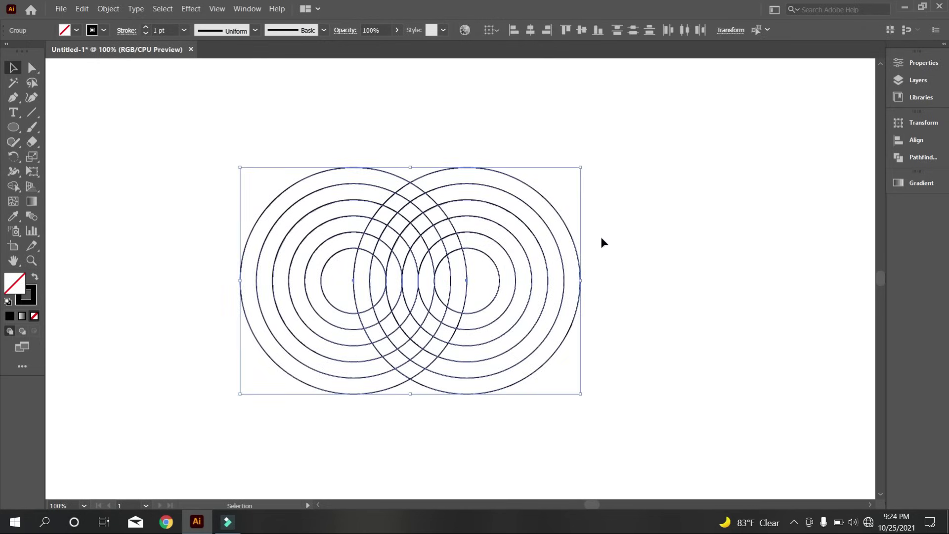
pyautogui.rightClick(589, 221)
pyautogui.click(615, 298)
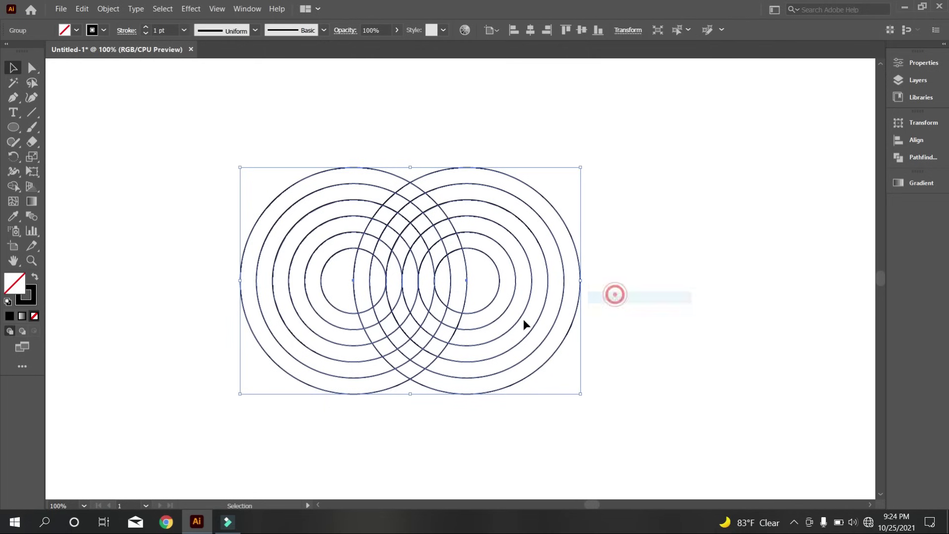
# - Copy the grouped circle pair upward so it overlaps the original, and align both pairs on their horizontal centers
pyautogui.moveTo(479, 311); pyautogui.dragTo(472, 231)
pyautogui.moveTo(147, 149); pyautogui.dragTo(669, 381)
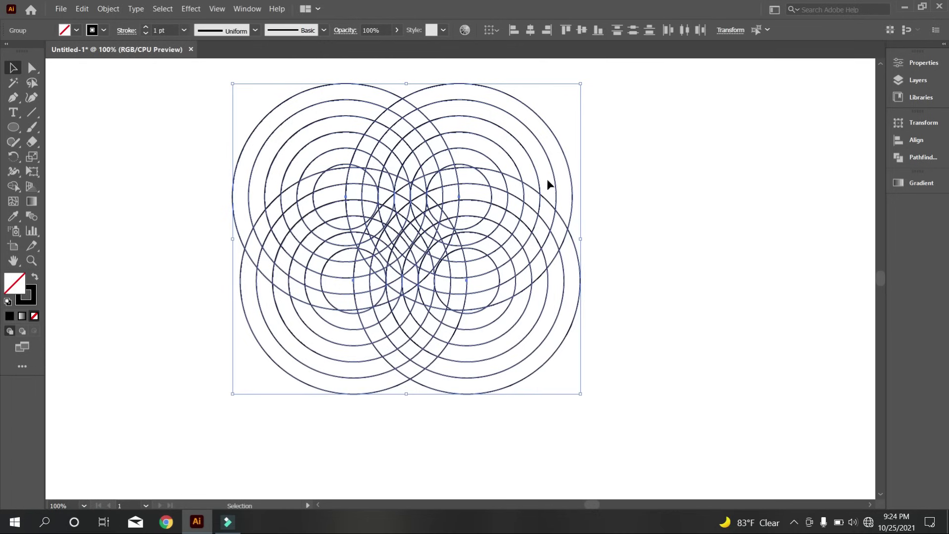
pyautogui.click(526, 30)
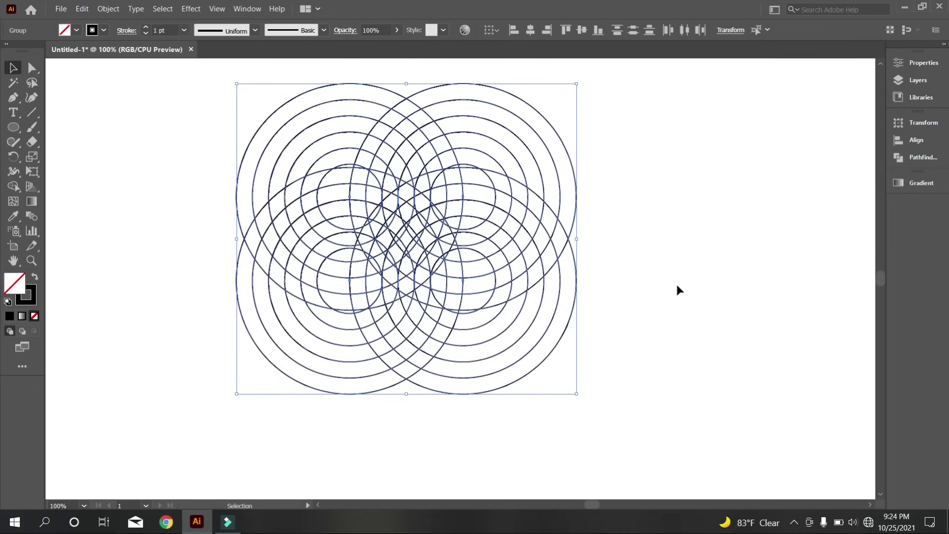
pyautogui.click(645, 327)
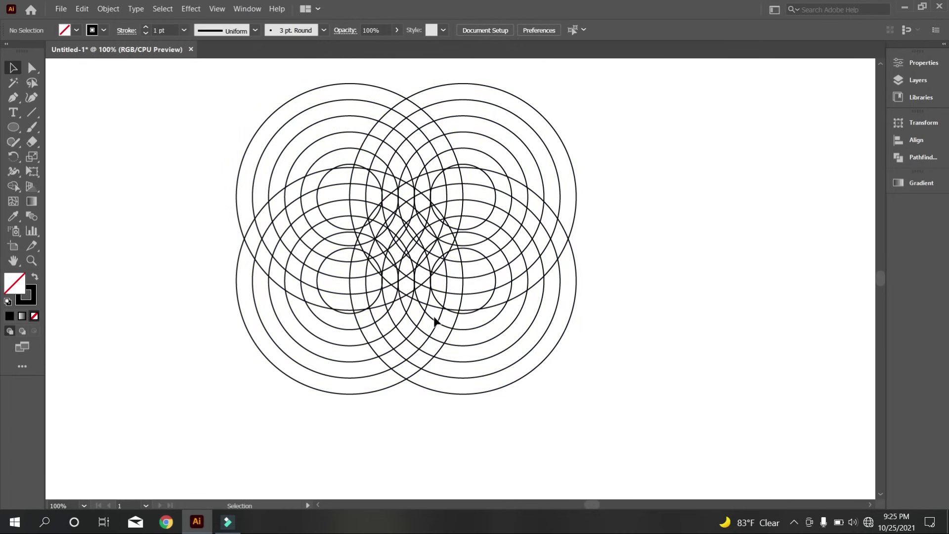
# - Move the upper circle pair down slightly until its outer circles touch the bottoms of the lower pair's innermost circles
pyautogui.scroll(1, 434, 321)
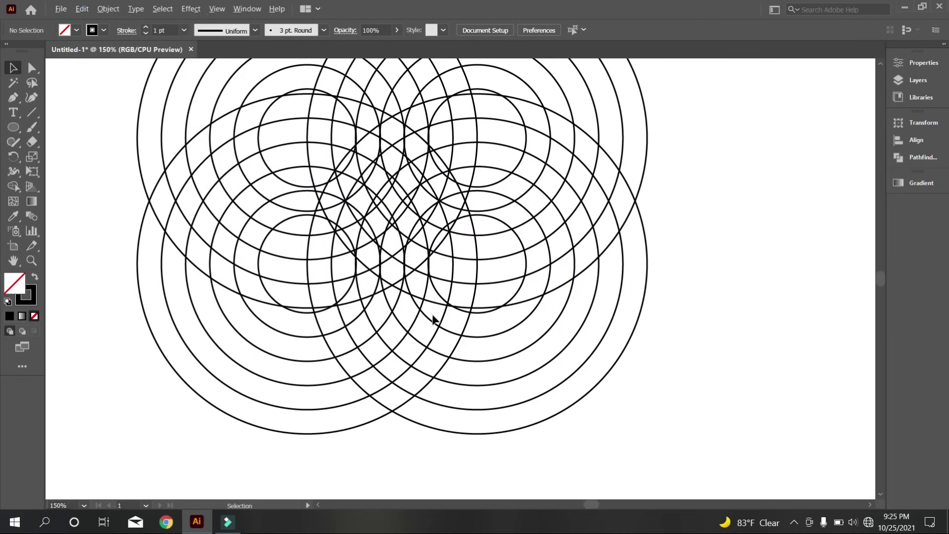
pyautogui.click(305, 312)
pyautogui.moveTo(304, 308); pyautogui.dragTo(305, 315)
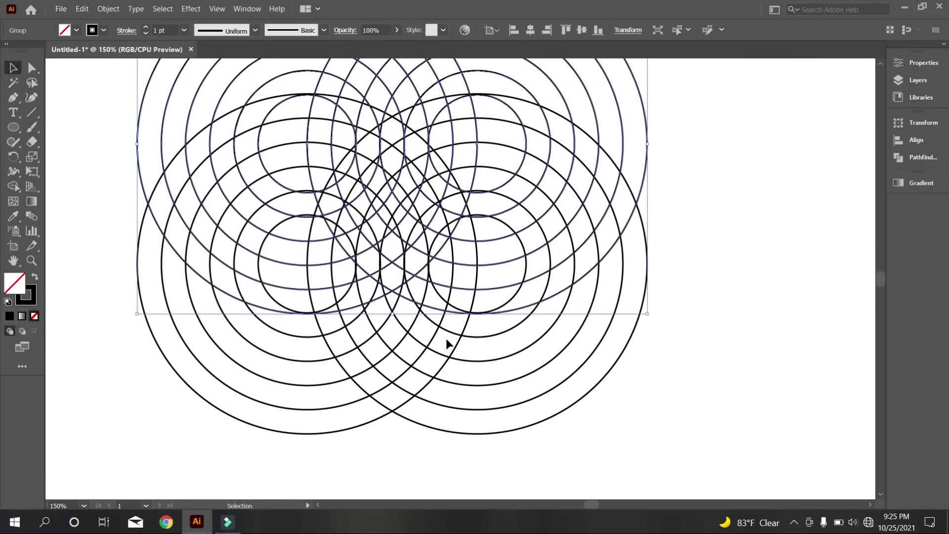
pyautogui.scroll(-1, 452, 346)
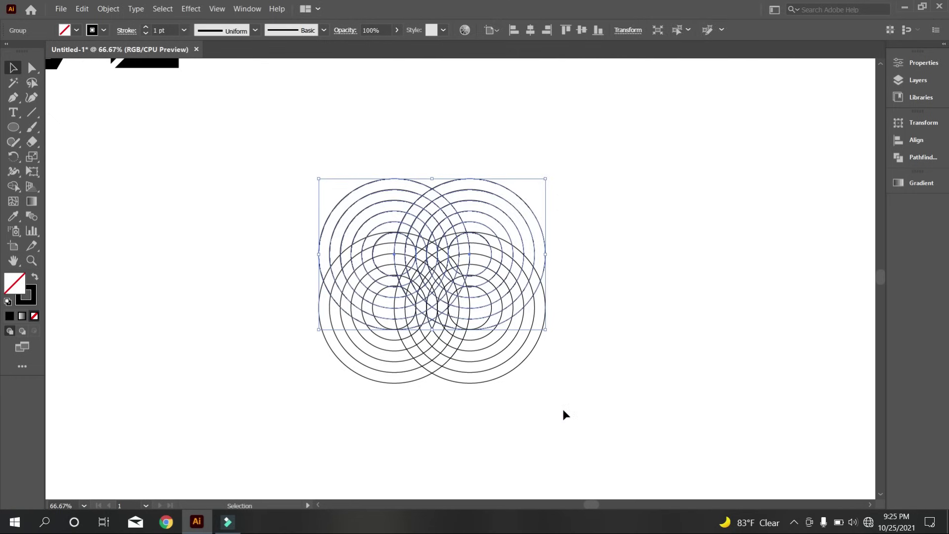
pyautogui.click(562, 406)
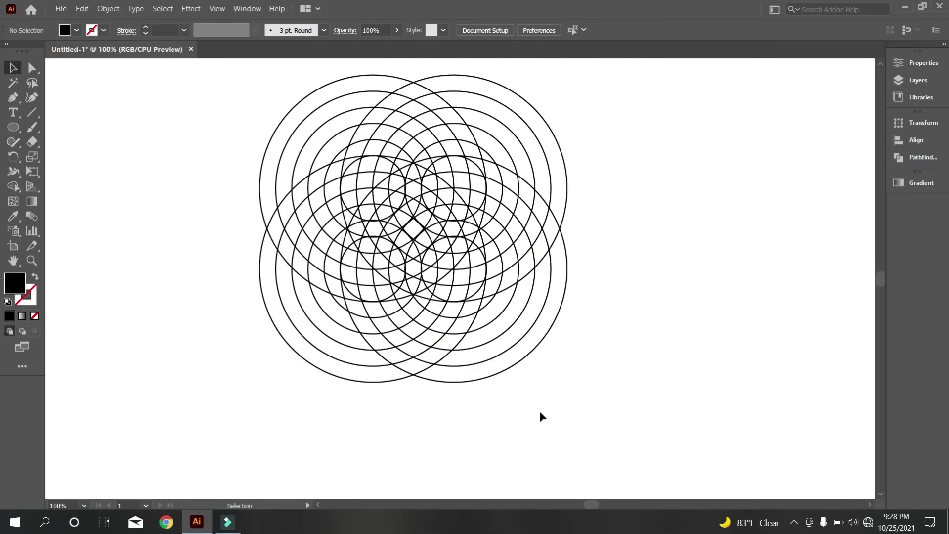
# - Select all the circles and merge the Shape Builder segments that form the black V-shaped shield outline in the lower half of the grid
pyautogui.moveTo(539, 411); pyautogui.dragTo(439, 284)
pyautogui.click(17, 186)
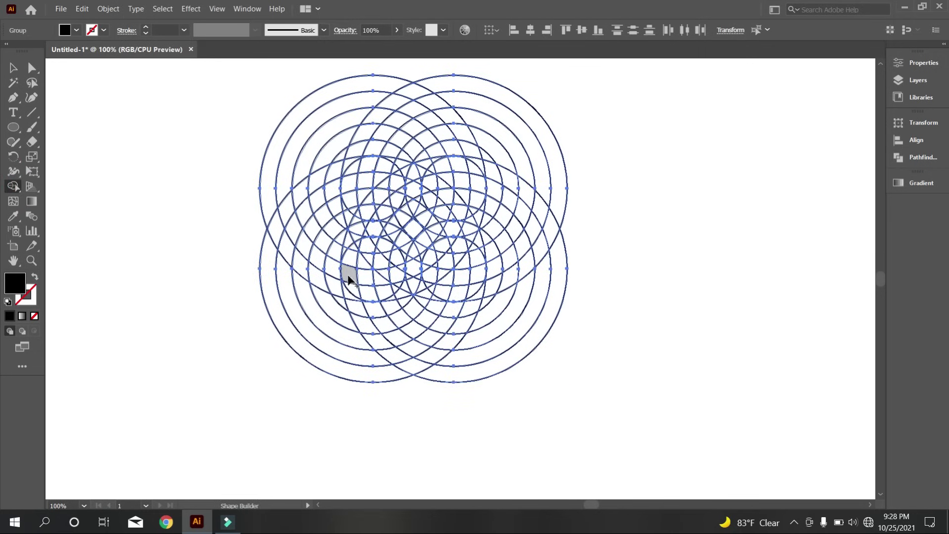
pyautogui.moveTo(365, 318)
pyautogui.mouseDown()
pyautogui.moveTo(394, 362)
pyautogui.moveTo(417, 364)
pyautogui.mouseUp()
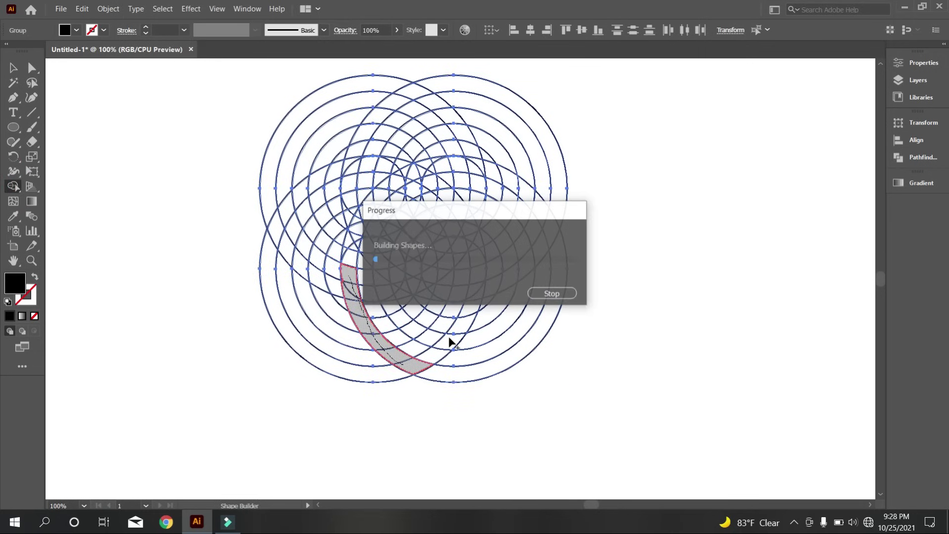
pyautogui.moveTo(473, 261); pyautogui.dragTo(411, 365)
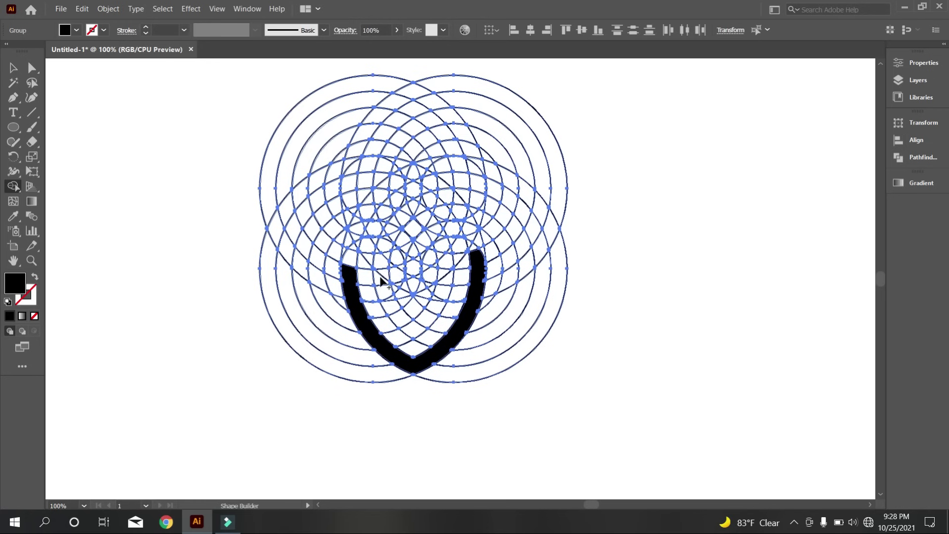
# - Merge the grid segments inside the shield outline into a black letter P with a pointed top and an open counter
pyautogui.moveTo(411, 322); pyautogui.dragTo(412, 324)
pyautogui.scroll(2, 423, 298)
pyautogui.moveTo(338, 269)
pyautogui.mouseDown()
pyautogui.moveTo(359, 220)
pyautogui.moveTo(402, 202)
pyautogui.moveTo(438, 220)
pyautogui.moveTo(401, 268)
pyautogui.mouseUp()
pyautogui.moveTo(401, 268); pyautogui.dragTo(458, 288)
pyautogui.scroll(1, 466, 251)
pyautogui.scroll(2, 326, 292)
pyautogui.moveTo(384, 277)
pyautogui.mouseDown()
pyautogui.moveTo(405, 295)
pyautogui.moveTo(422, 289)
pyautogui.mouseUp()
pyautogui.scroll(-1, 423, 291)
pyautogui.moveTo(340, 211)
pyautogui.mouseDown()
pyautogui.moveTo(514, 207)
pyautogui.moveTo(500, 334)
pyautogui.moveTo(511, 346)
pyautogui.mouseUp()
pyautogui.scroll(-2, 449, 302)
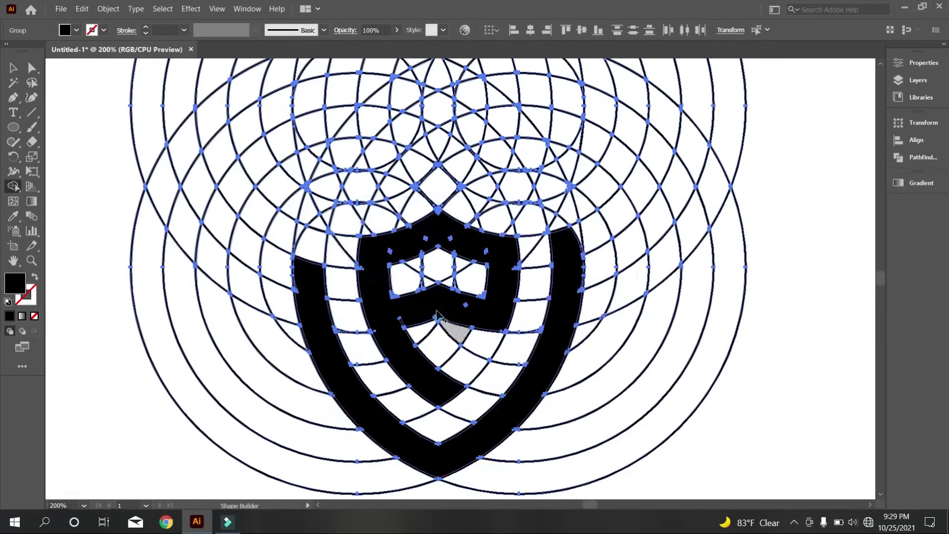
# - Extend both upper ends of the shield outline with the adjoining grid segments so the two arms match
pyautogui.moveTo(303, 238); pyautogui.dragTo(308, 268)
pyautogui.scroll(1, 536, 271)
pyautogui.moveTo(581, 226); pyautogui.dragTo(573, 281)
pyautogui.scroll(-2, 475, 326)
pyautogui.scroll(4, 390, 385)
pyautogui.scroll(-5, 328, 392)
# - Merge the leftover line slivers into the black shield outline with the Shape Builder
pyautogui.scroll(5, 227, 277)
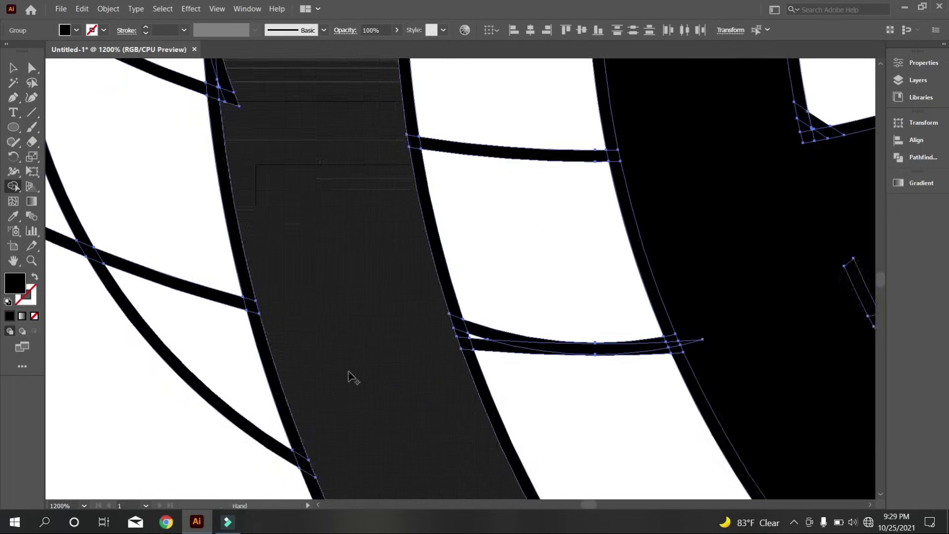
pyautogui.scroll(3, 346, 371)
pyautogui.moveTo(225, 198); pyautogui.dragTo(241, 231)
pyautogui.scroll(4, 441, 445)
pyautogui.scroll(-5, 440, 455)
pyautogui.scroll(5, 585, 193)
pyautogui.moveTo(341, 386); pyautogui.dragTo(440, 380)
pyautogui.scroll(-5, 341, 359)
pyautogui.scroll(5, 94, 331)
pyautogui.moveTo(180, 263); pyautogui.dragTo(164, 344)
pyautogui.scroll(-4, 323, 380)
pyautogui.scroll(-4, 459, 354)
# - Merge the leftover slivers in the upper part of the letter P into the black shape
pyautogui.scroll(5, 606, 214)
pyautogui.moveTo(606, 214); pyautogui.dragTo(271, 278)
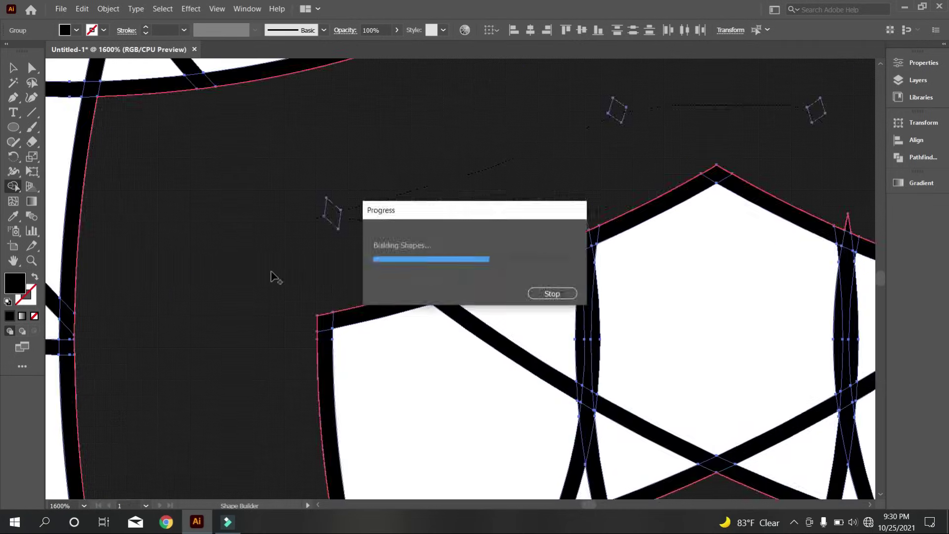
pyautogui.scroll(-5, 271, 278)
pyautogui.scroll(5, 409, 122)
pyautogui.scroll(2, 418, 122)
pyautogui.moveTo(425, 193)
pyautogui.mouseDown()
pyautogui.moveTo(467, 291)
pyautogui.moveTo(403, 264)
pyautogui.mouseUp()
pyautogui.scroll(-5, 467, 291)
pyautogui.scroll(4, 583, 339)
pyautogui.scroll(-3, 440, 305)
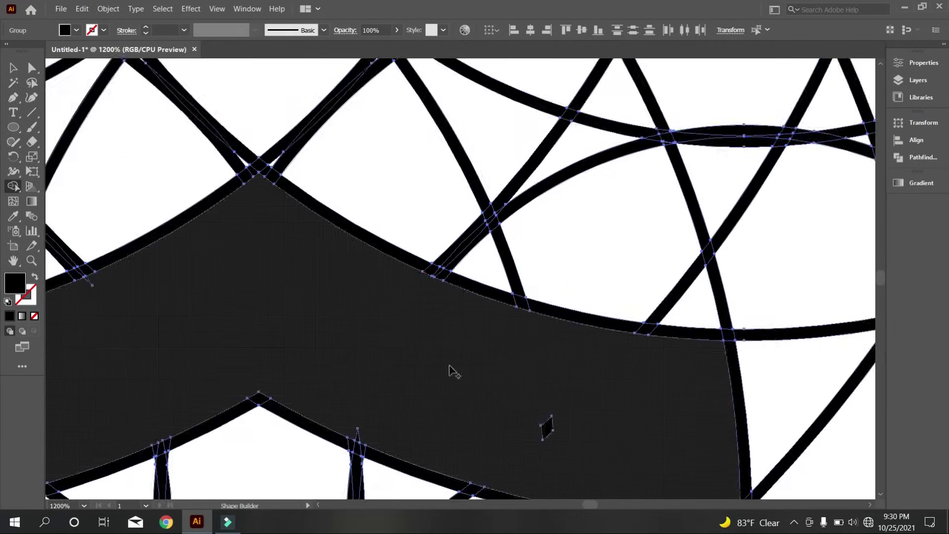
pyautogui.scroll(4, 343, 467)
pyautogui.moveTo(439, 364); pyautogui.dragTo(351, 301)
# - Merge the remaining slivers in the letter P's side and middle bar, then deselect the artwork
pyautogui.scroll(-6, 358, 352)
pyautogui.scroll(3, 577, 316)
pyautogui.moveTo(543, 243); pyautogui.dragTo(565, 265)
pyautogui.scroll(4, 565, 262)
pyautogui.moveTo(489, 235); pyautogui.dragTo(523, 262)
pyautogui.scroll(-6, 498, 298)
pyautogui.moveTo(370, 238); pyautogui.dragTo(383, 218)
pyautogui.scroll(-1, 411, 208)
pyautogui.scroll(3, 149, 442)
pyautogui.moveTo(359, 327); pyautogui.dragTo(533, 306)
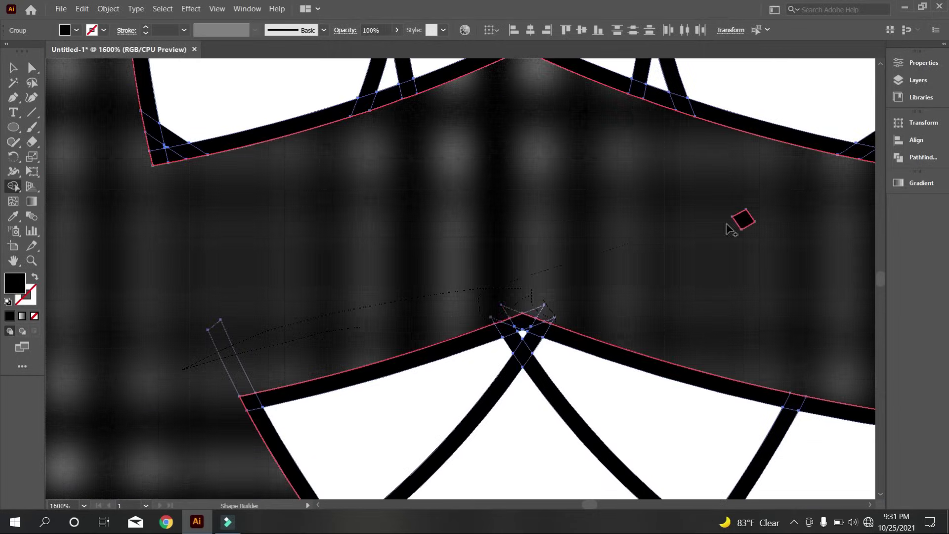
pyautogui.moveTo(726, 228); pyautogui.dragTo(744, 219)
pyautogui.scroll(-5, 411, 309)
pyautogui.scroll(7, 677, 140)
pyautogui.moveTo(568, 146)
pyautogui.mouseDown()
pyautogui.moveTo(549, 341)
pyautogui.moveTo(493, 381)
pyautogui.mouseUp()
pyautogui.scroll(-4, 550, 341)
pyautogui.scroll(-10, 494, 381)
pyautogui.press('v')
pyautogui.click(543, 332)
pyautogui.scroll(-2, 544, 332)
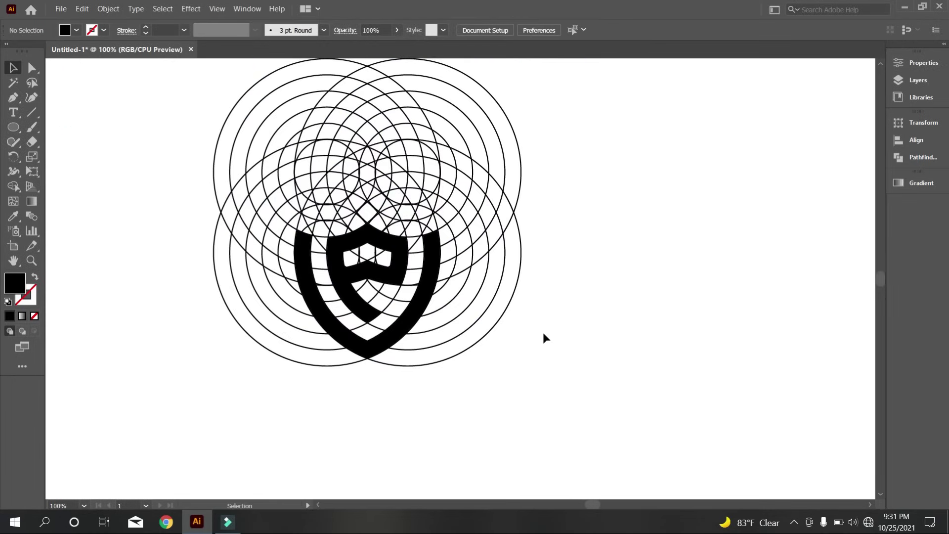
# - Ungroup the built artwork repeatedly until the shield outline and the P can be selected as separate paths
pyautogui.scroll(3, 366, 287)
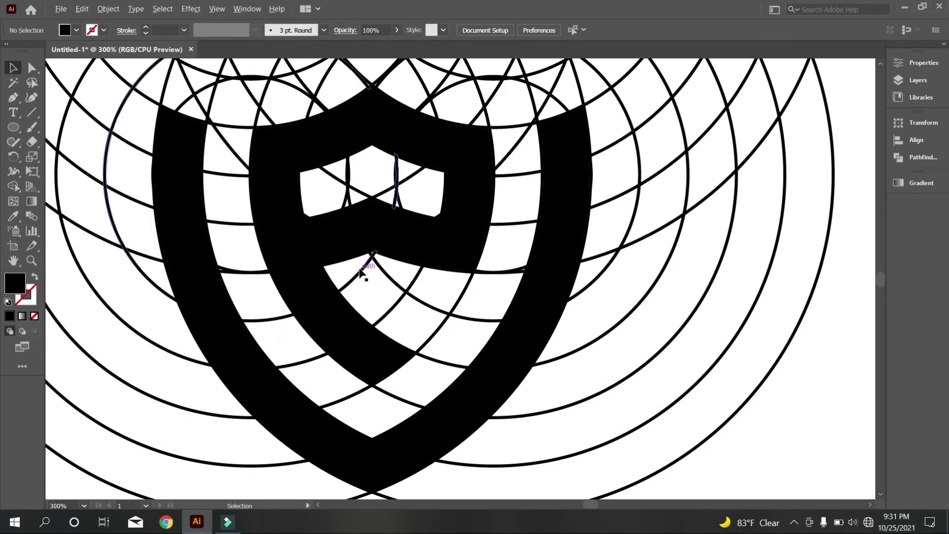
pyautogui.scroll(-1, 348, 239)
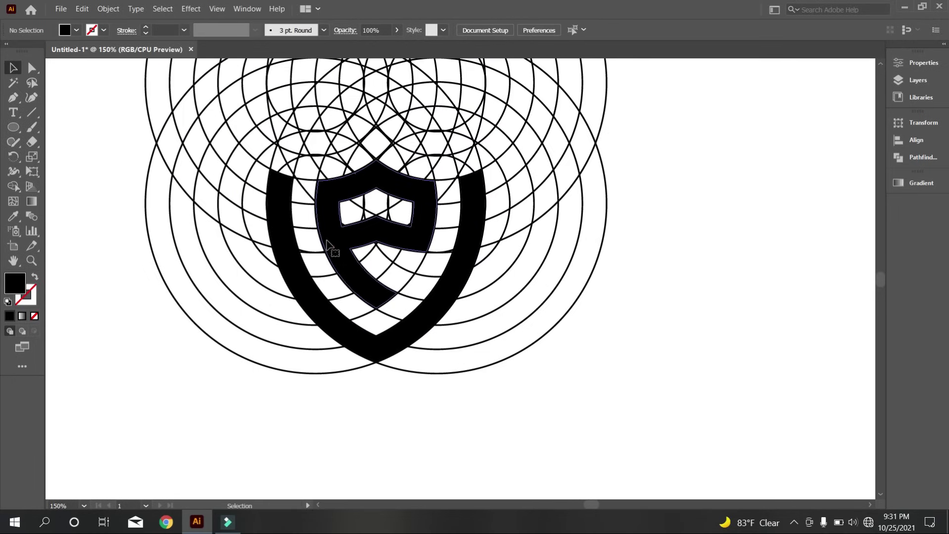
pyautogui.click(327, 240)
pyautogui.rightClick(334, 236)
pyautogui.click(386, 326)
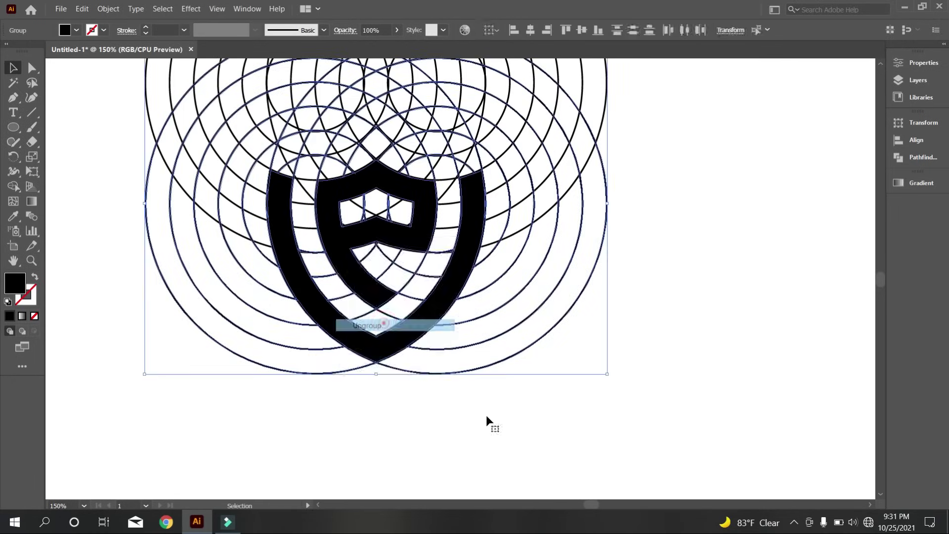
pyautogui.click(485, 416)
pyautogui.click(404, 334)
pyautogui.rightClick(404, 335)
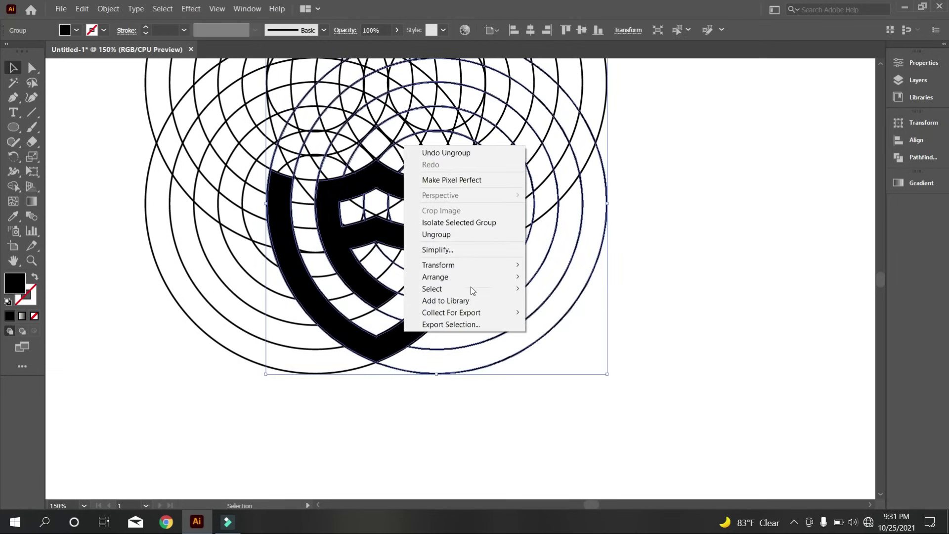
pyautogui.click(464, 234)
pyautogui.click(447, 406)
pyautogui.click(385, 346)
pyautogui.rightClick(384, 346)
pyautogui.click(434, 250)
pyautogui.click(421, 415)
pyautogui.click(395, 343)
# - Move the shield outline and the letter P together out of the circle grid onto the empty area beside it
pyautogui.scroll(-1, 394, 338)
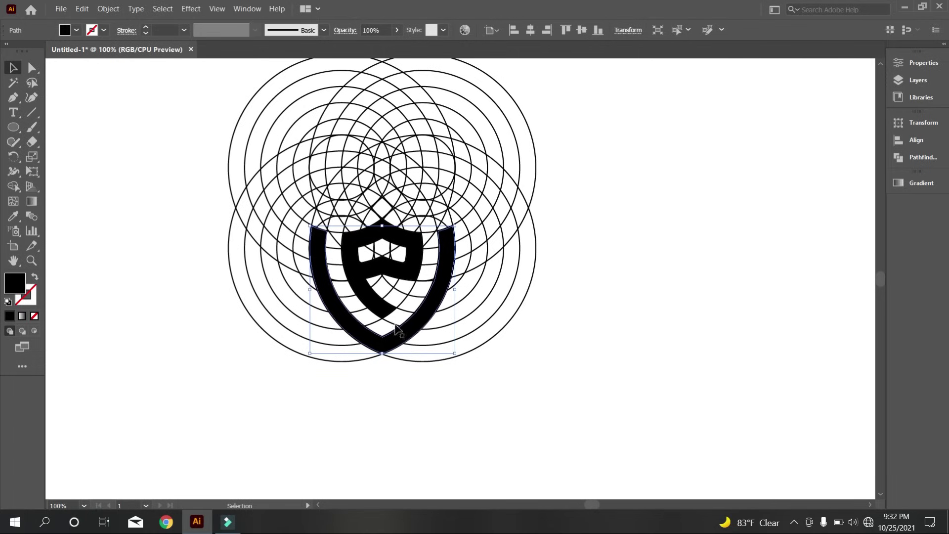
pyautogui.keyDown('shift'); pyautogui.click(368, 292); pyautogui.keyUp('shift')
pyautogui.moveTo(363, 289); pyautogui.dragTo(700, 328)
pyautogui.click(552, 384)
# - Delete the leftover grid of concentric circles
pyautogui.scroll(-2, 474, 379)
pyautogui.moveTo(322, 176); pyautogui.dragTo(482, 368)
pyautogui.press('Delete')
# - Thicken the shield logo with a black stroke of 8 pt
pyautogui.moveTo(551, 242); pyautogui.dragTo(685, 441)
pyautogui.scroll(7, 161, 31)
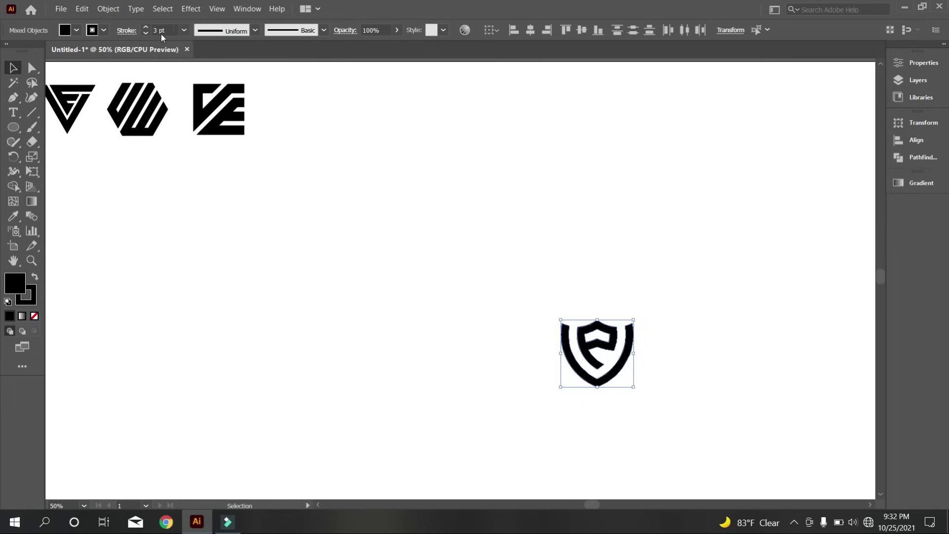
pyautogui.scroll(-1, 161, 29)
pyautogui.scroll(-3, 161, 29)
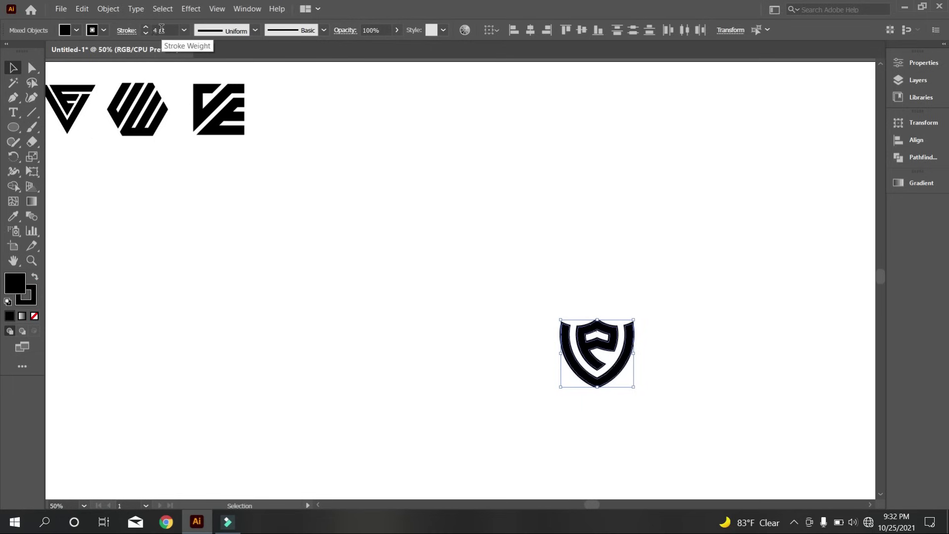
pyautogui.scroll(5, 161, 29)
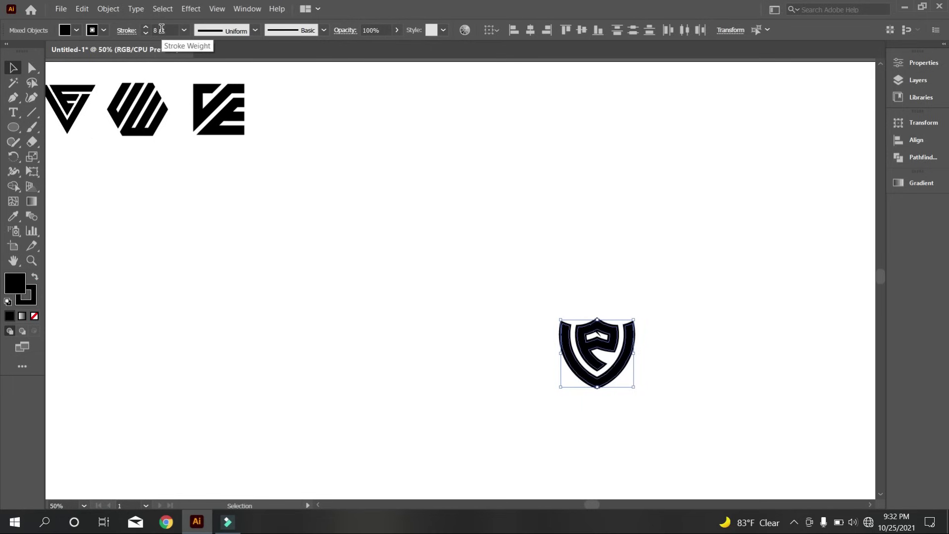
pyautogui.click(570, 222)
# - Reduce the stroke weight of the whole shield logo to 7 pt
pyautogui.moveTo(530, 220); pyautogui.dragTo(689, 379)
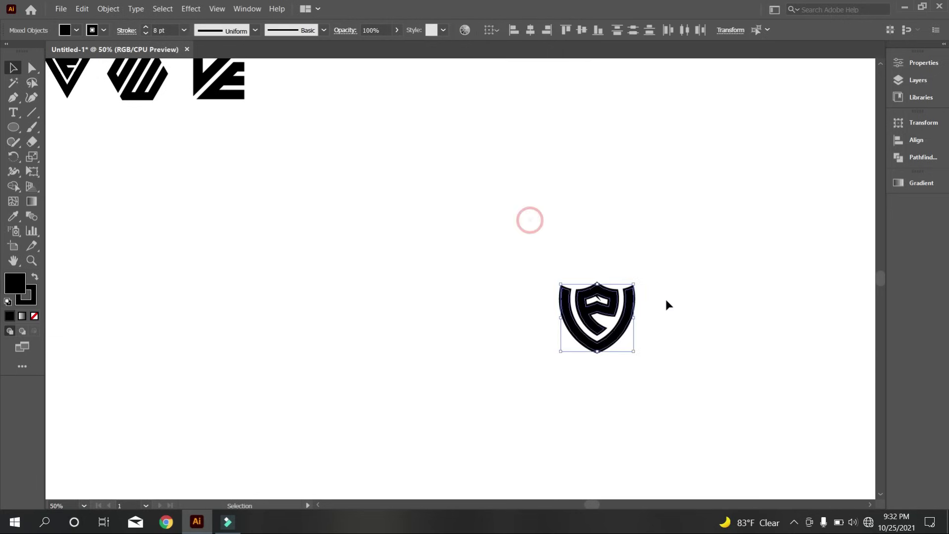
pyautogui.scroll(3, 651, 288)
pyautogui.scroll(-1, 652, 303)
pyautogui.click(675, 353)
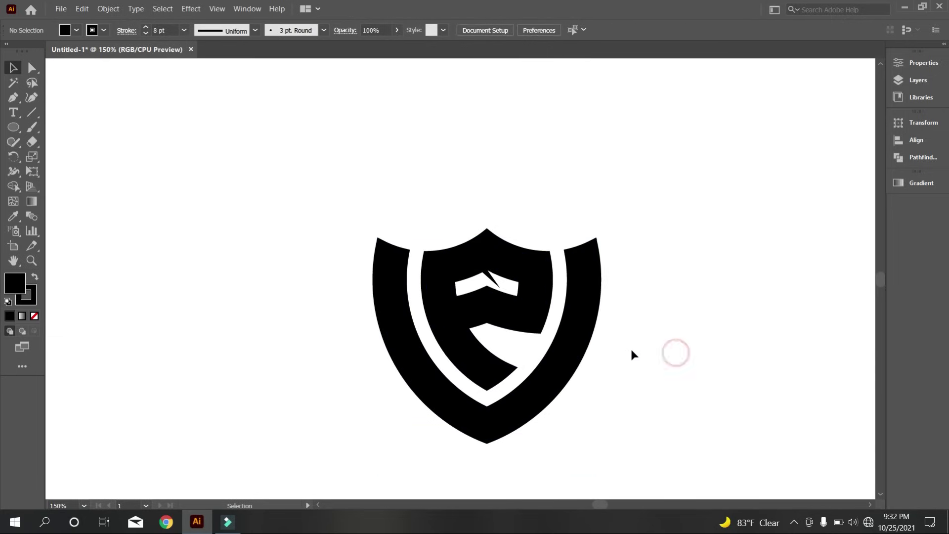
pyautogui.click(469, 240)
pyautogui.click(631, 389)
pyautogui.moveTo(354, 197); pyautogui.dragTo(677, 402)
pyautogui.scroll(-1, 166, 28)
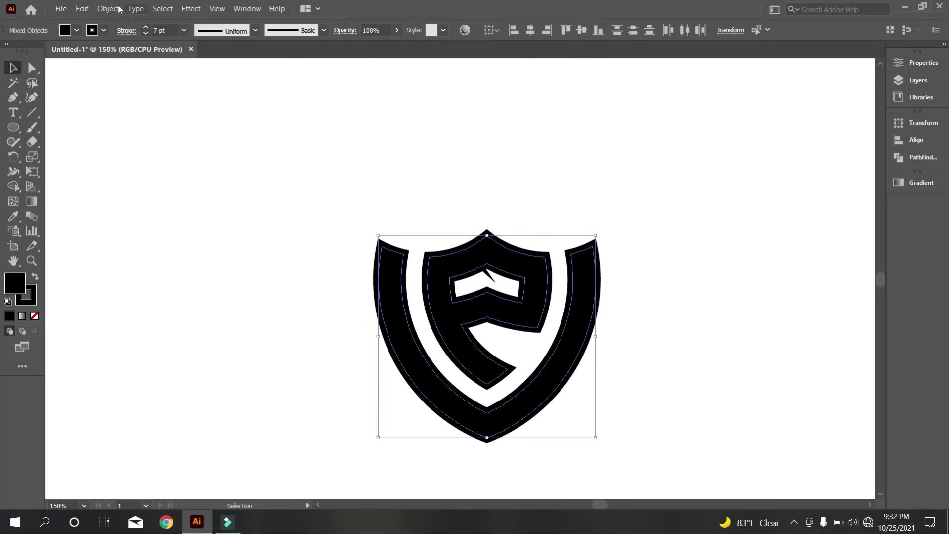
# - Expand the shield logo's fill and stroke into outlined shapes
pyautogui.click(108, 8)
pyautogui.click(158, 135)
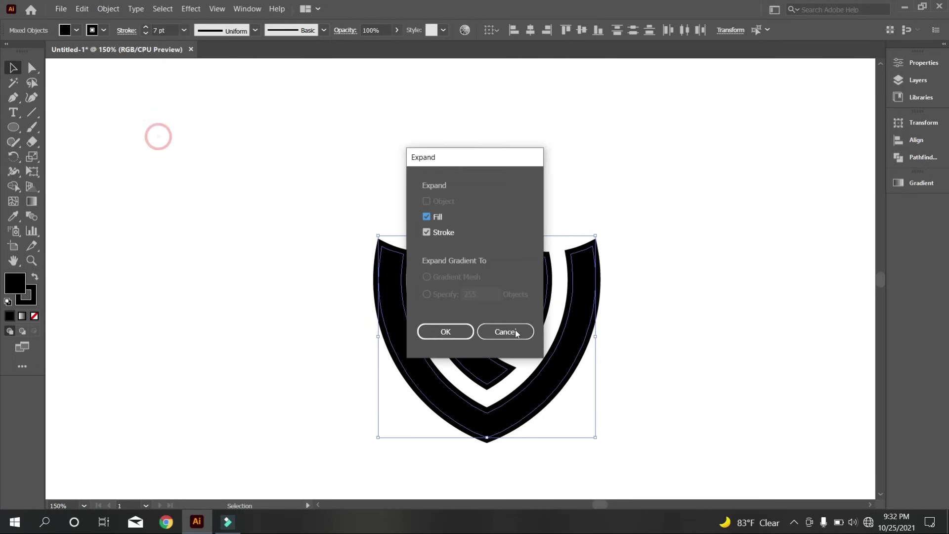
pyautogui.click(462, 331)
pyautogui.scroll(2, 501, 277)
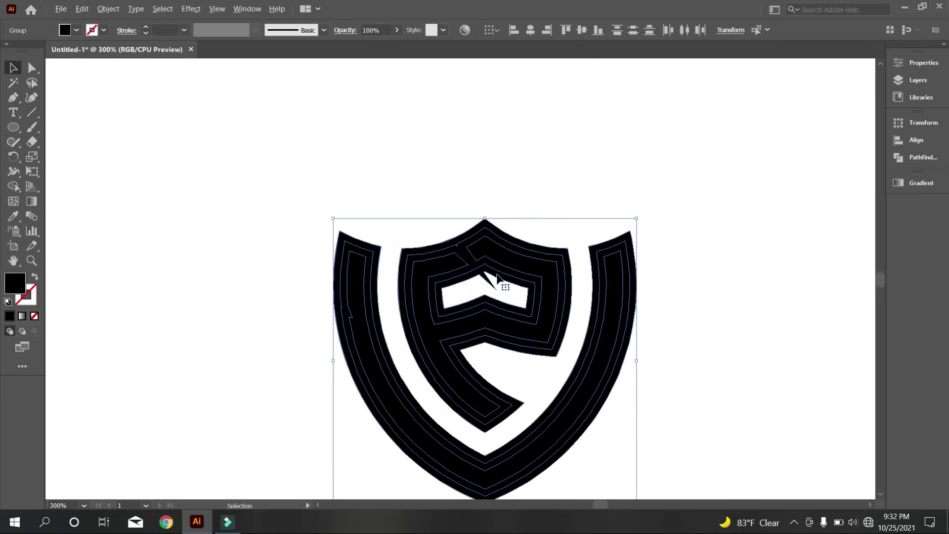
pyautogui.scroll(-2, 501, 277)
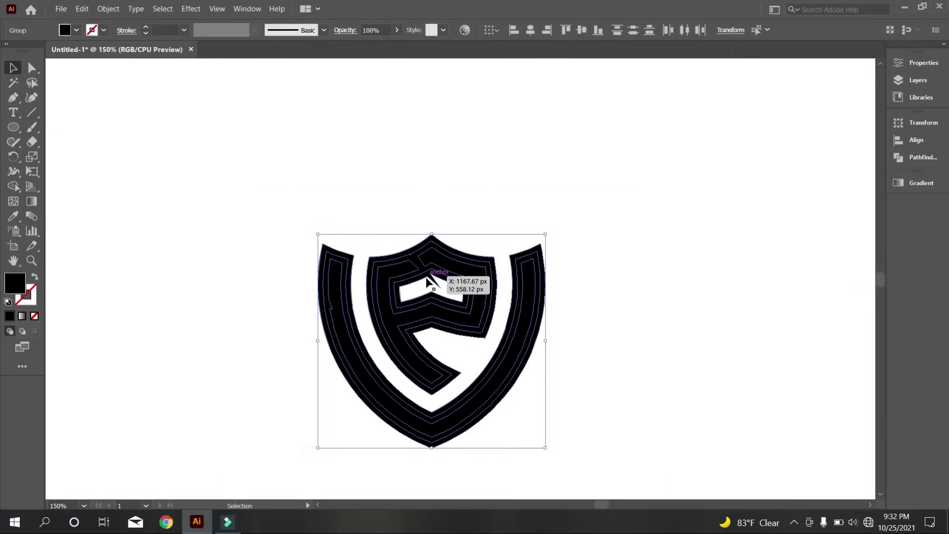
# - Unite the expanded shapes of the shield logo with the Pathfinder
pyautogui.click(914, 159)
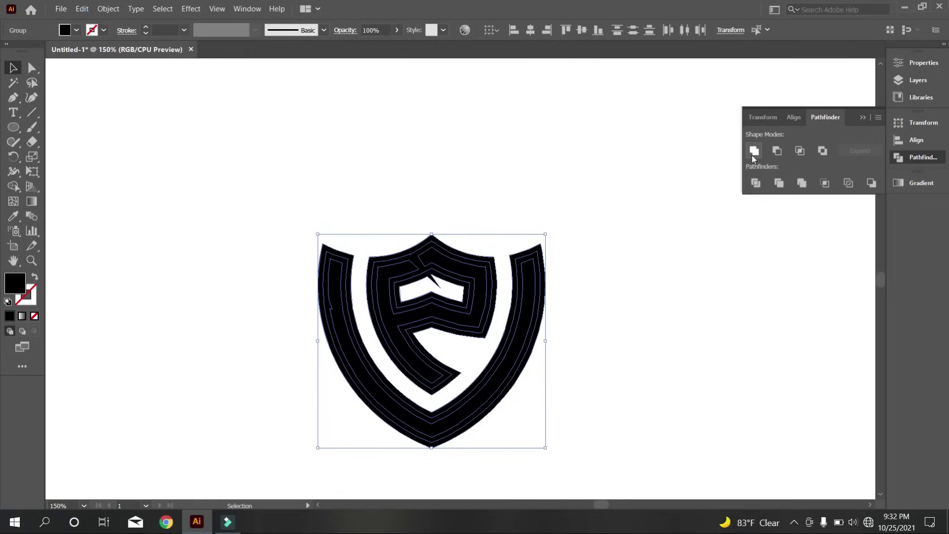
pyautogui.click(733, 238)
pyautogui.scroll(-2, 440, 257)
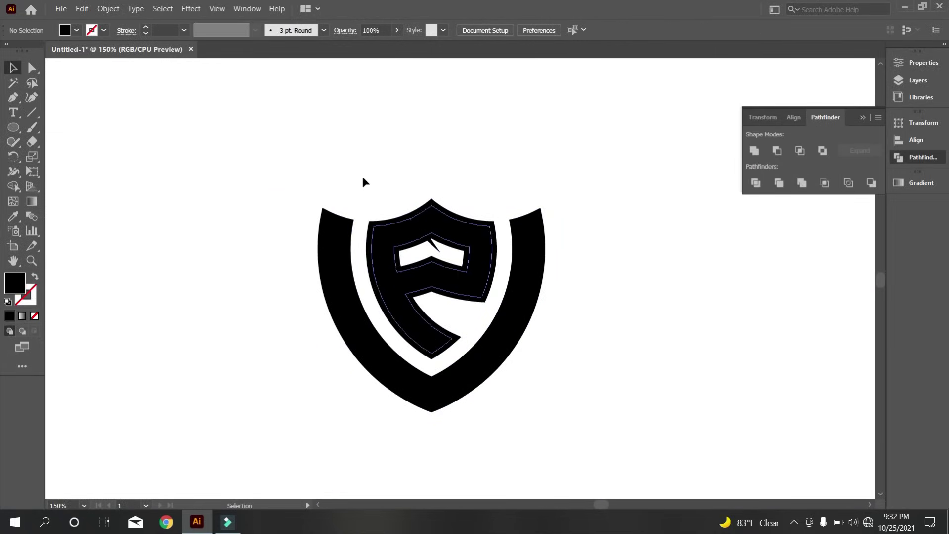
pyautogui.moveTo(594, 328); pyautogui.dragTo(596, 329)
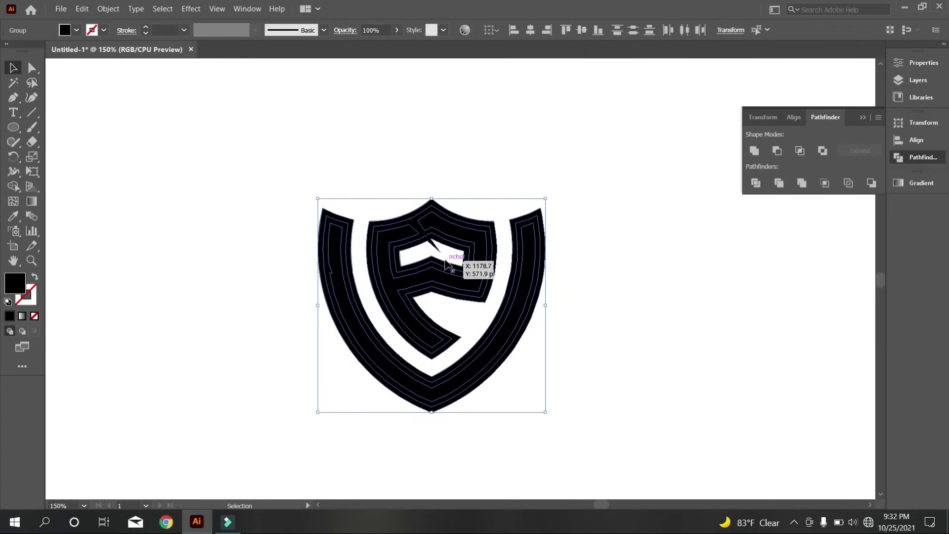
pyautogui.click(753, 152)
pyautogui.click(609, 260)
# - Draw a closed Pen tool polygon covering the stray black spike in the P's counter, following the counter's upper edge
pyautogui.scroll(6, 447, 233)
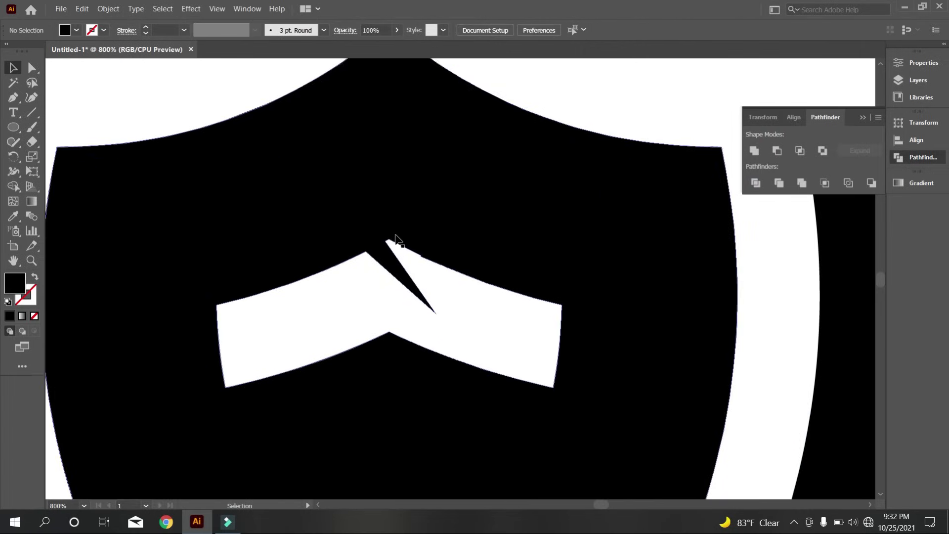
pyautogui.scroll(-2, 398, 247)
pyautogui.click(15, 99)
pyautogui.click(388, 204)
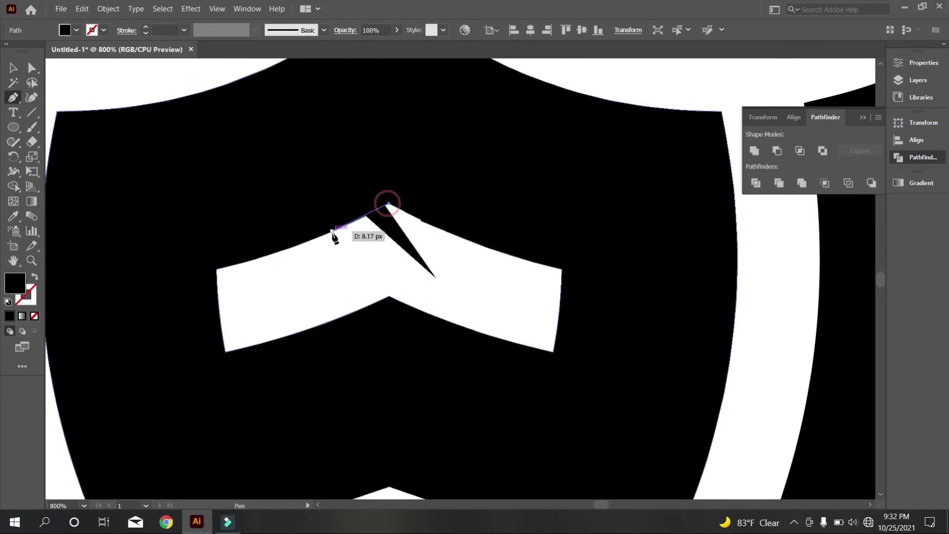
pyautogui.scroll(3, 364, 217)
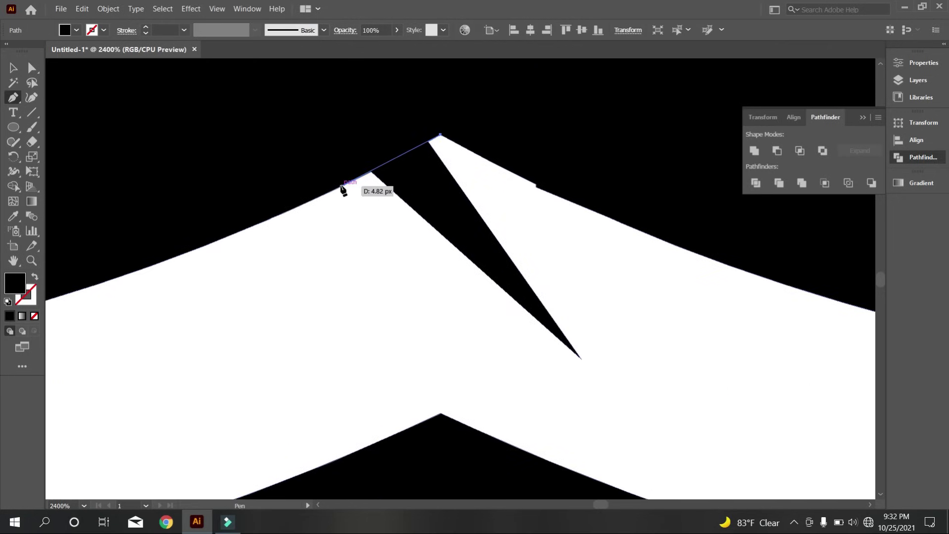
pyautogui.click(342, 186)
pyautogui.click(349, 273)
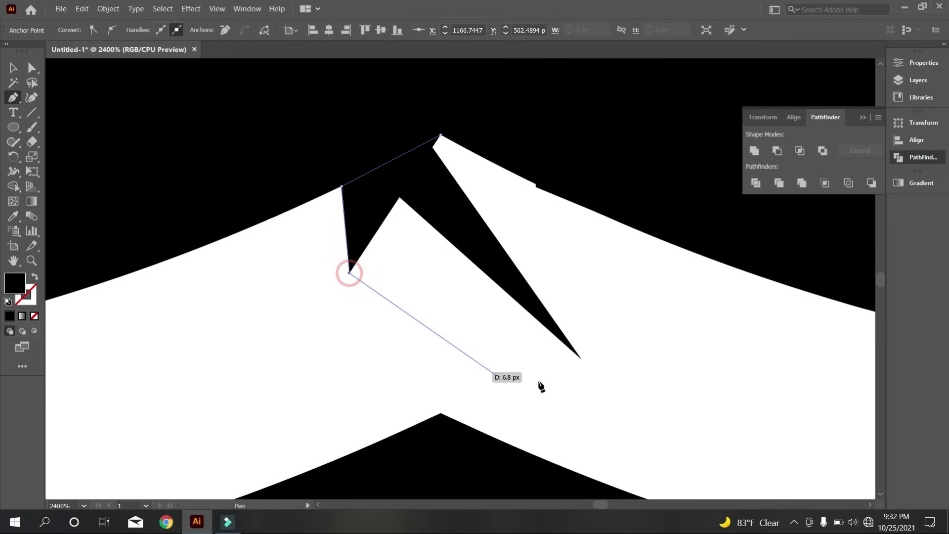
pyautogui.click(621, 394)
pyautogui.click(624, 322)
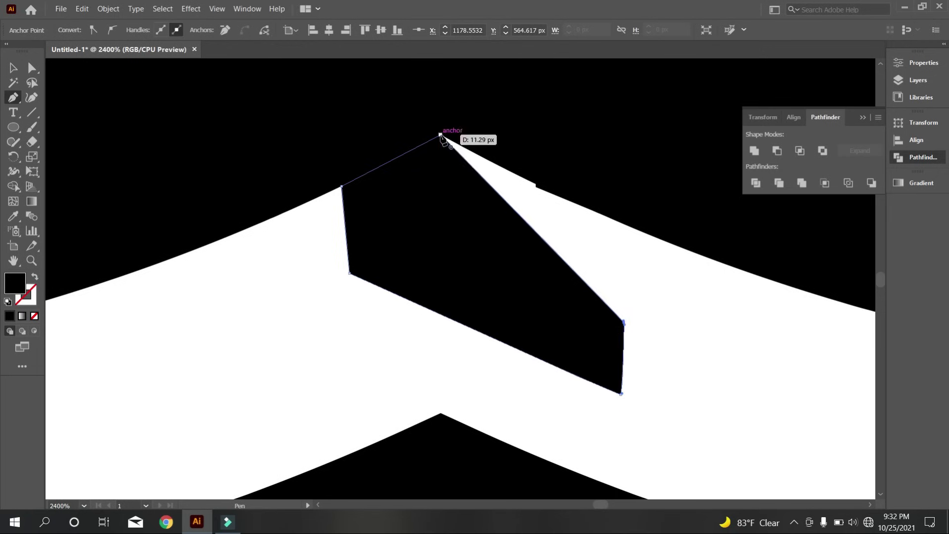
pyautogui.click(13, 68)
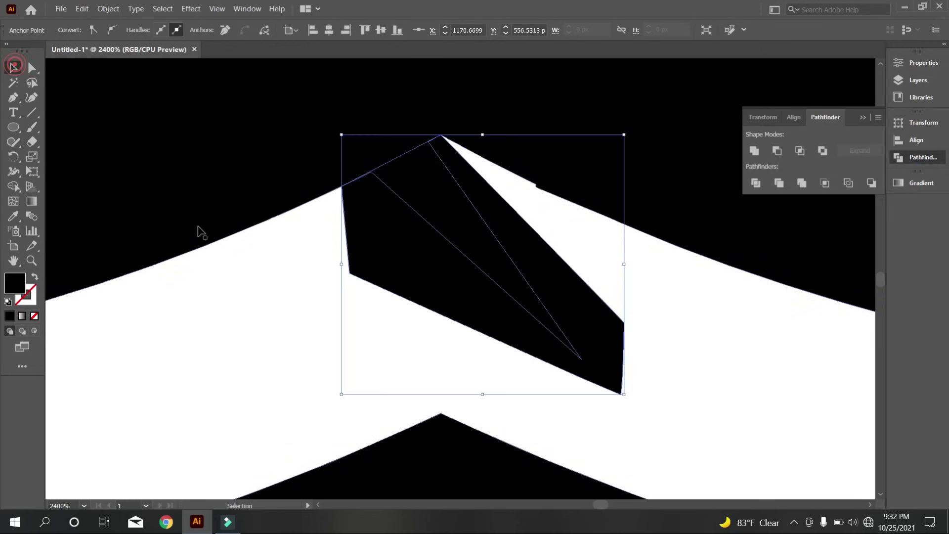
# - Cut the polygon and the spike beneath it out of the P's counter with the Shape Builder
pyautogui.click(225, 256)
pyautogui.moveTo(509, 372); pyautogui.dragTo(329, 104)
pyautogui.scroll(1, 346, 136)
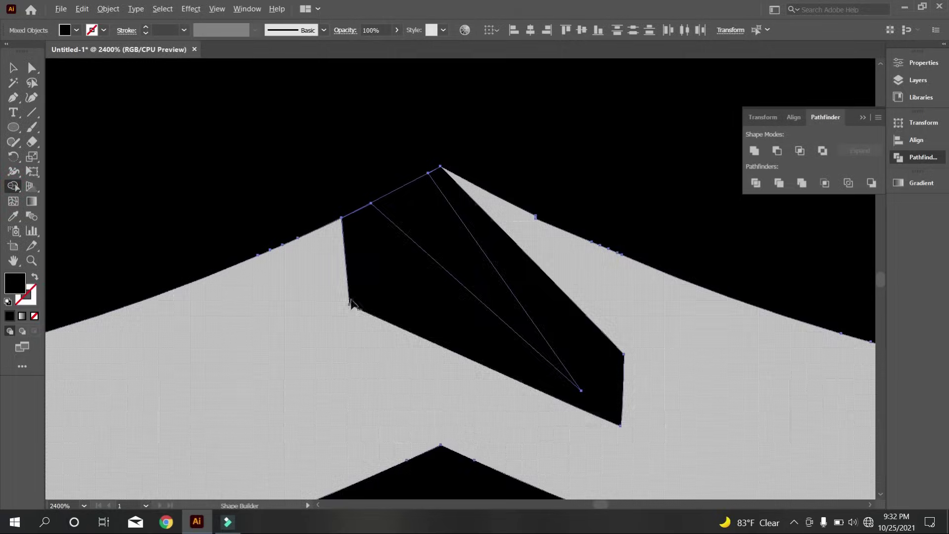
pyautogui.moveTo(352, 299)
pyautogui.mouseDown()
pyautogui.moveTo(471, 233)
pyautogui.moveTo(498, 233)
pyautogui.moveTo(479, 290)
pyautogui.mouseUp()
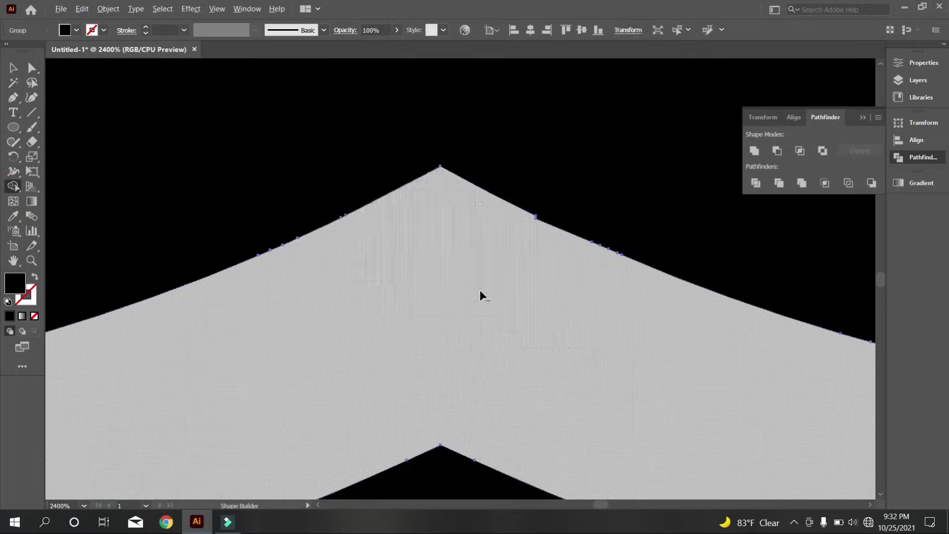
pyautogui.scroll(-3, 480, 290)
pyautogui.scroll(-4, 478, 295)
# - Group the parts of the finished shield logo
pyautogui.click(14, 68)
pyautogui.click(579, 248)
pyautogui.scroll(-6, 585, 306)
pyautogui.moveTo(492, 259); pyautogui.dragTo(421, 190)
pyautogui.rightClick(577, 296)
pyautogui.click(601, 365)
pyautogui.click(598, 309)
pyautogui.click(557, 297)
# - Place the shield logo at the end of the row of three logos and align all four by their top edges
pyautogui.scroll(2, 410, 204)
pyautogui.moveTo(469, 212); pyautogui.dragTo(457, 201)
pyautogui.moveTo(442, 187); pyautogui.dragTo(435, 197)
pyautogui.moveTo(167, 131); pyautogui.dragTo(447, 219)
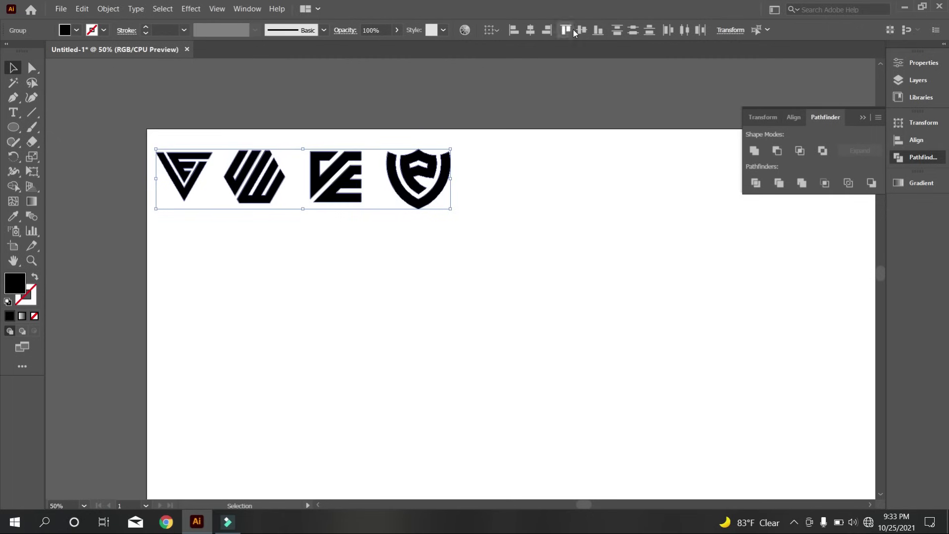
pyautogui.click(567, 31)
# - Adjust the horizontal spacing between the four logos in the row
pyautogui.scroll(1, 338, 243)
pyautogui.moveTo(337, 242); pyautogui.dragTo(464, 320)
pyautogui.click(415, 309)
pyautogui.click(270, 222)
pyautogui.moveTo(260, 260); pyautogui.dragTo(257, 266)
pyautogui.moveTo(339, 294); pyautogui.dragTo(559, 247)
pyautogui.click(555, 319)
pyautogui.moveTo(596, 307); pyautogui.dragTo(487, 253)
pyautogui.keyDown('shift'); pyautogui.click(477, 255); pyautogui.keyUp('shift')
pyautogui.moveTo(572, 276); pyautogui.dragTo(572, 269)
pyautogui.moveTo(569, 304); pyautogui.dragTo(332, 231)
pyautogui.click(423, 300)
# - Enlarge the row of four logos to about two-thirds of the artboard's width and place it around the middle
pyautogui.scroll(-2, 344, 300)
pyautogui.moveTo(518, 326); pyautogui.dragTo(254, 221)
pyautogui.scroll(-2, 255, 222)
pyautogui.moveTo(356, 247); pyautogui.dragTo(508, 335)
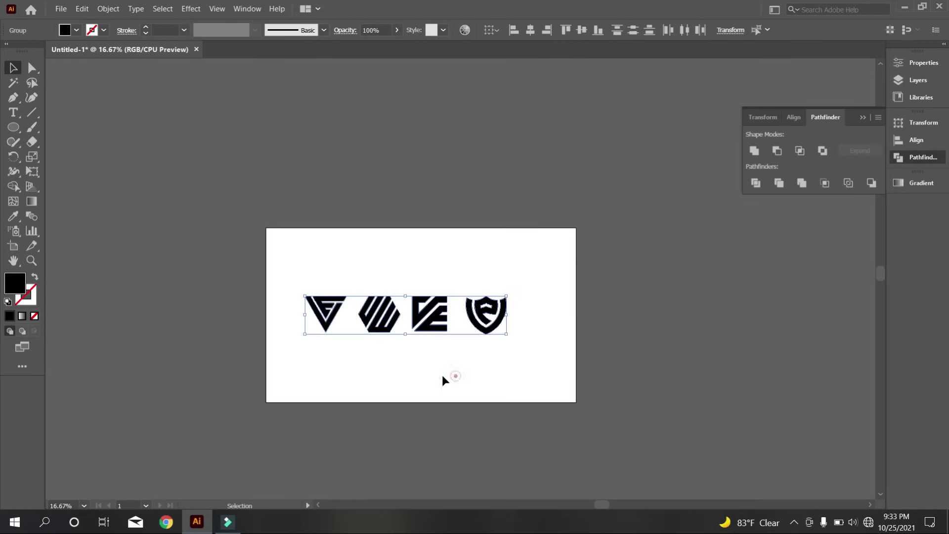
# - Draw a black rectangle covering the whole artboard and send it behind the four logos
pyautogui.click(443, 375)
pyautogui.scroll(2, 445, 356)
pyautogui.click(16, 128)
pyautogui.click(74, 127)
pyautogui.moveTo(105, 99); pyautogui.dragTo(726, 448)
pyautogui.rightClick(558, 239)
pyautogui.moveTo(629, 434)
pyautogui.click(707, 468)
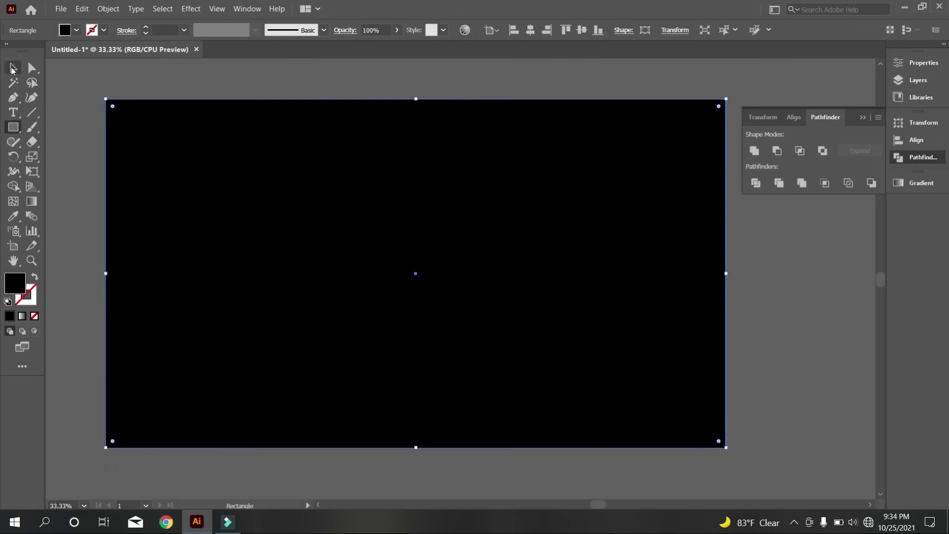
# - Set the fill of the hexagonal logo, second in the row, to white
pyautogui.click(12, 69)
pyautogui.click(338, 276)
pyautogui.click(76, 30)
pyautogui.click(27, 51)
# - Match the triangular logo's fill to the white hexagonal logo with the Eyedropper
pyautogui.click(240, 266)
pyautogui.click(240, 266)
pyautogui.press('i')
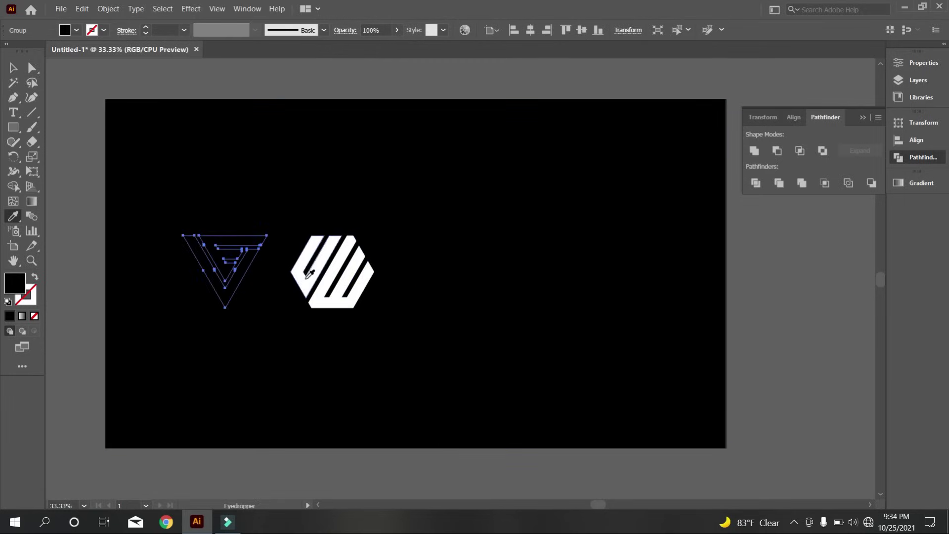